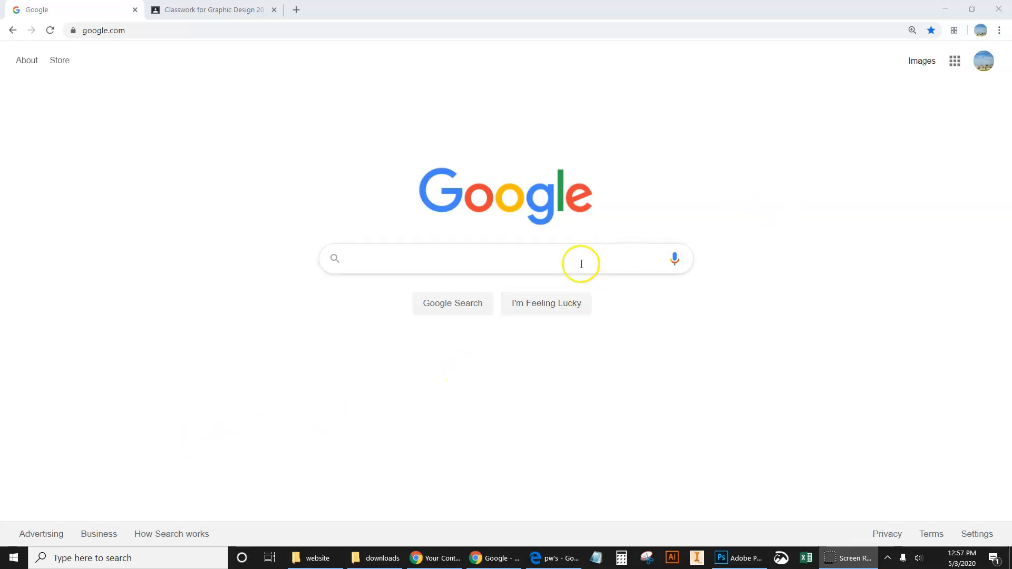
Step: Open the recent "We Are the Water" website about me in Google Sites and go to its Goals page
click(955, 61)
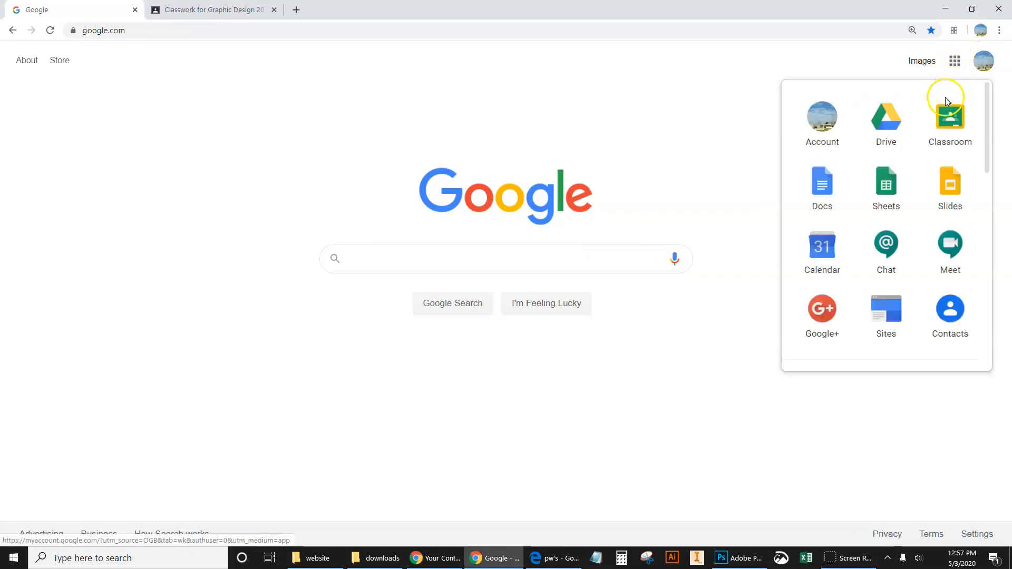
click(892, 315)
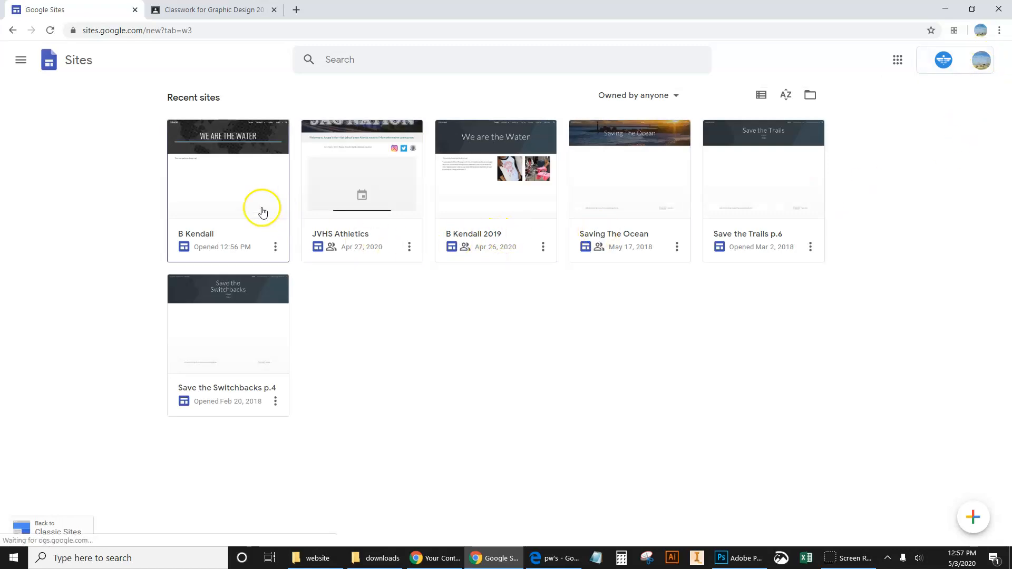
click(223, 185)
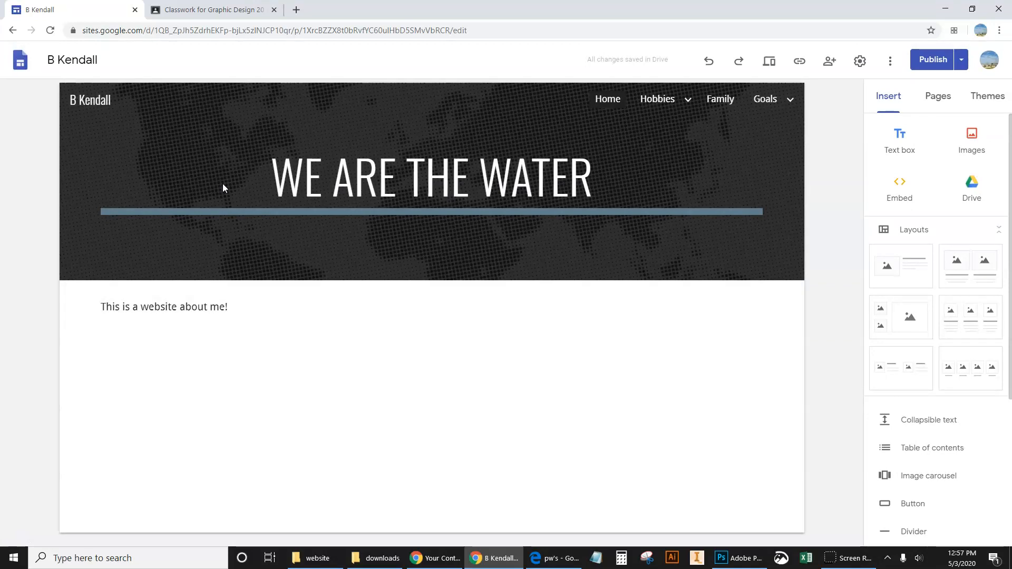
mouse_move(761, 98)
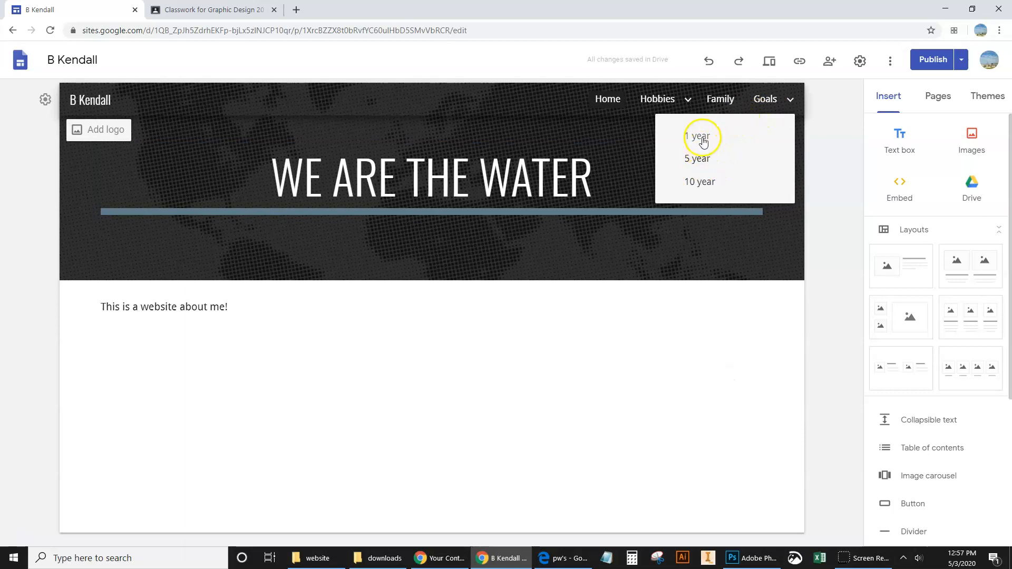
click(769, 98)
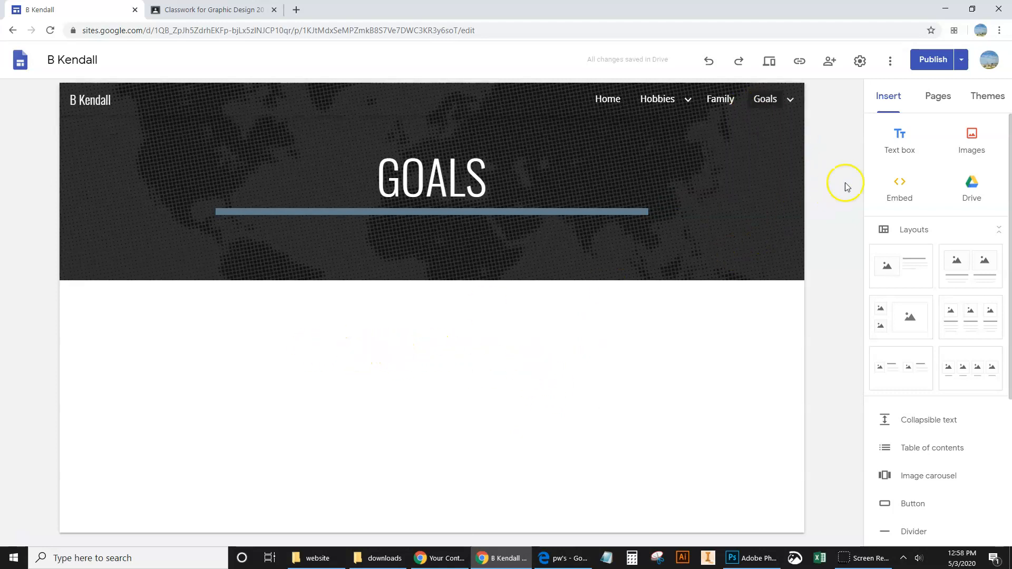
Step: Add a centered "1 year" text box spanning the first third of the row below the Goals banner
double_click(364, 329)
click(367, 331)
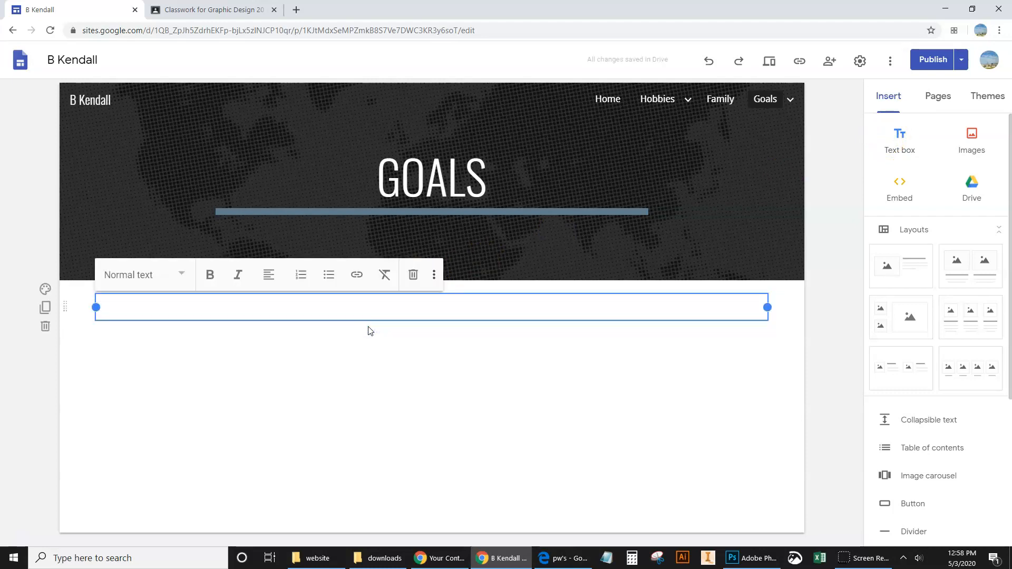
text(1 year)
drag(766, 306, 305, 333)
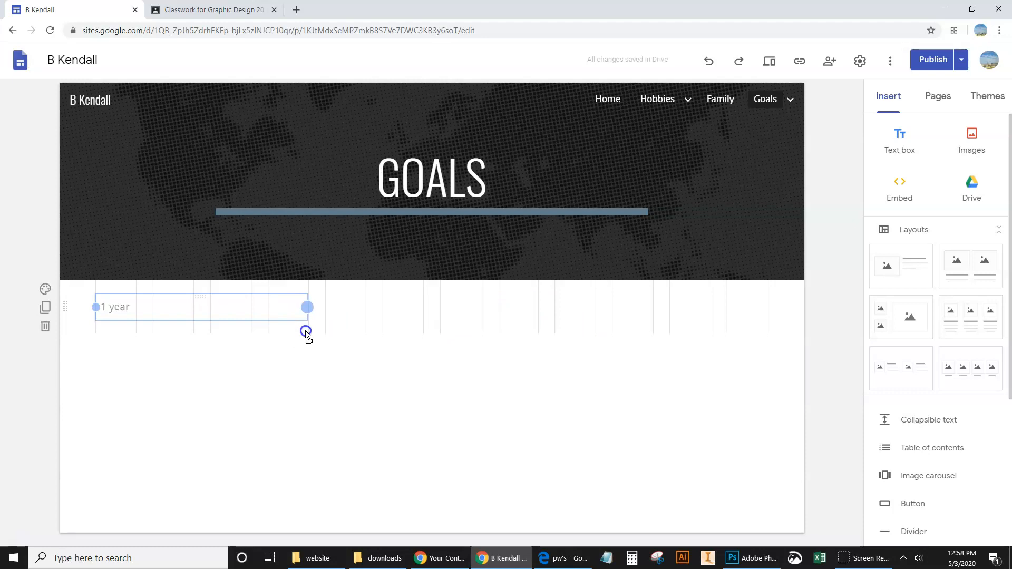
drag(306, 332, 307, 331)
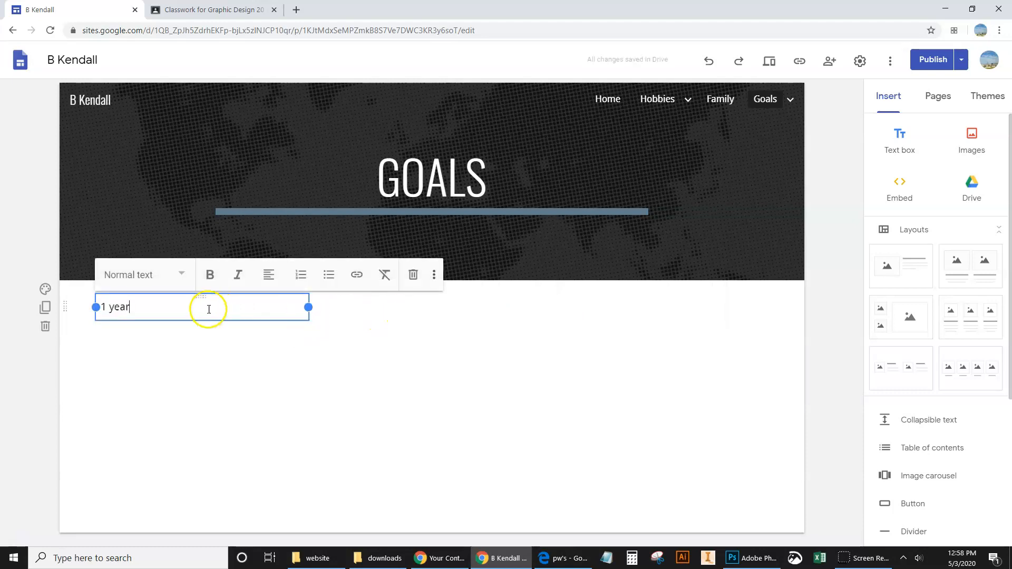
click(269, 277)
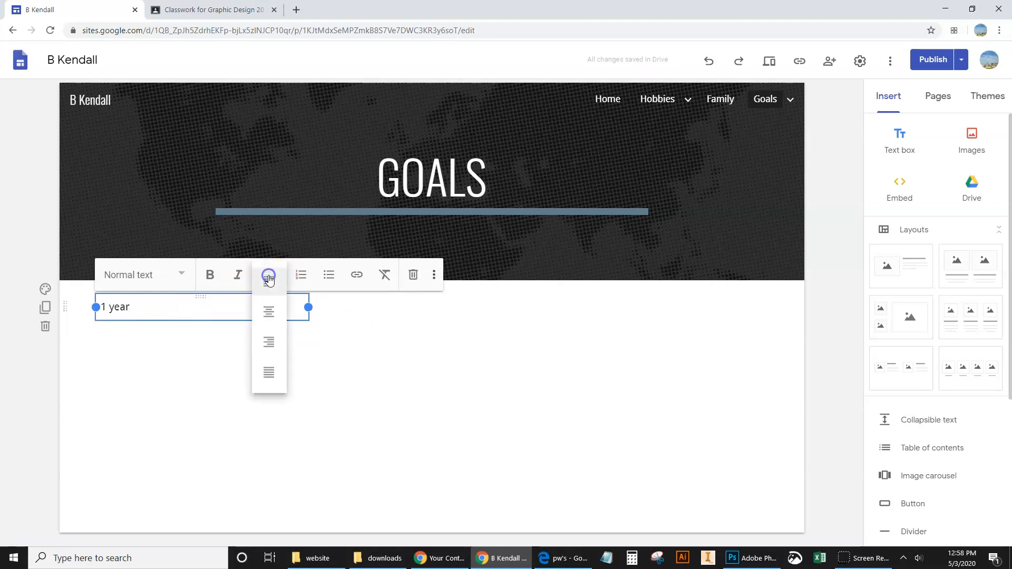
click(268, 314)
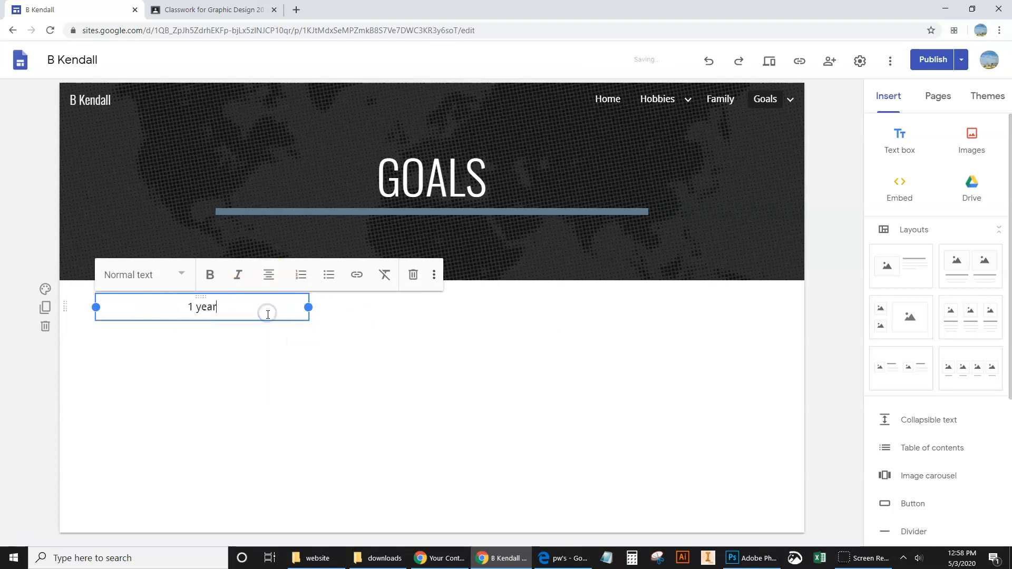
click(363, 365)
Step: Add a centered "5 year" text box beside the "1 year" box, sized to the middle third of the row
click(404, 309)
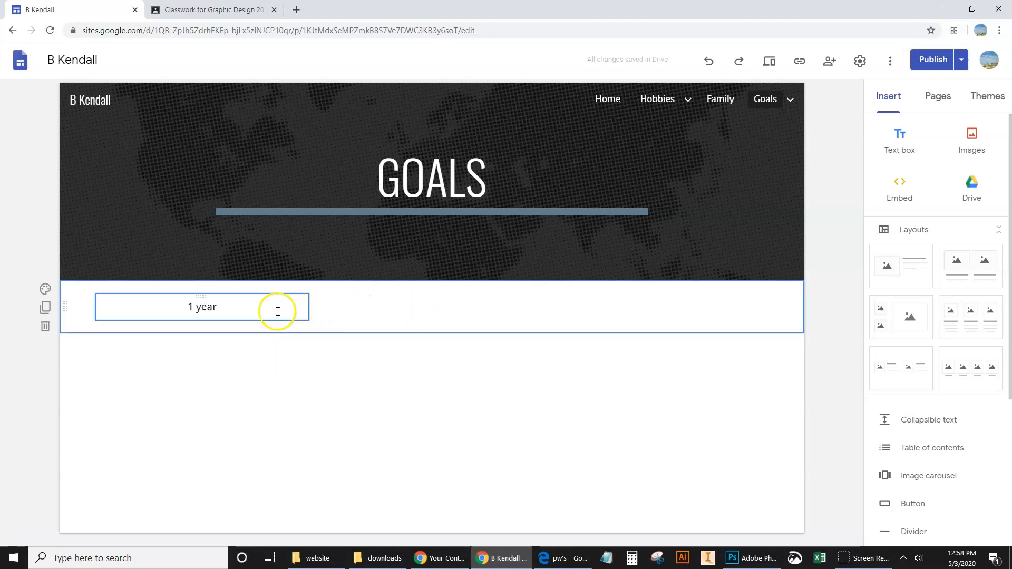
double_click(415, 310)
click(415, 311)
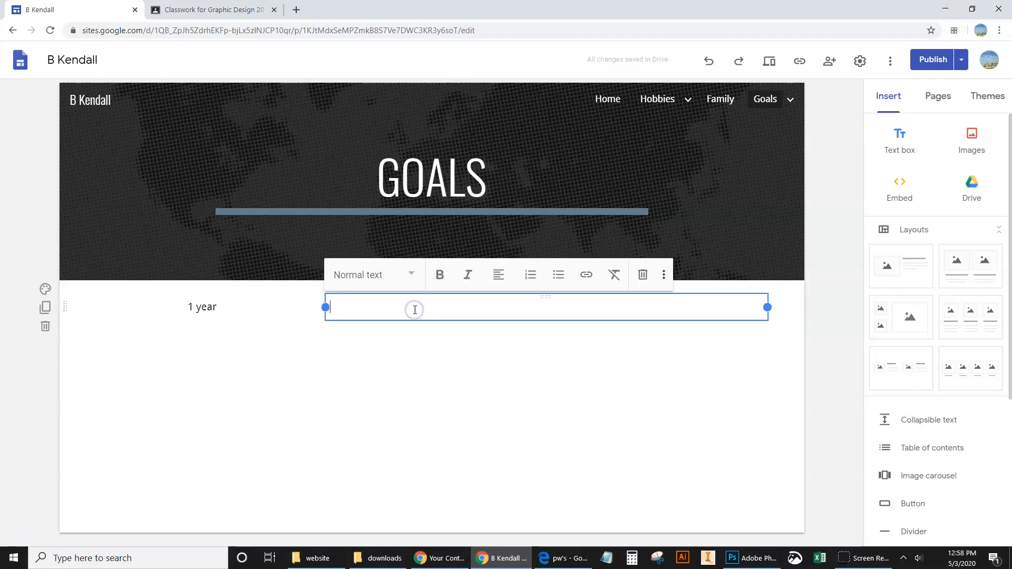
text(5 year)
click(498, 274)
click(499, 312)
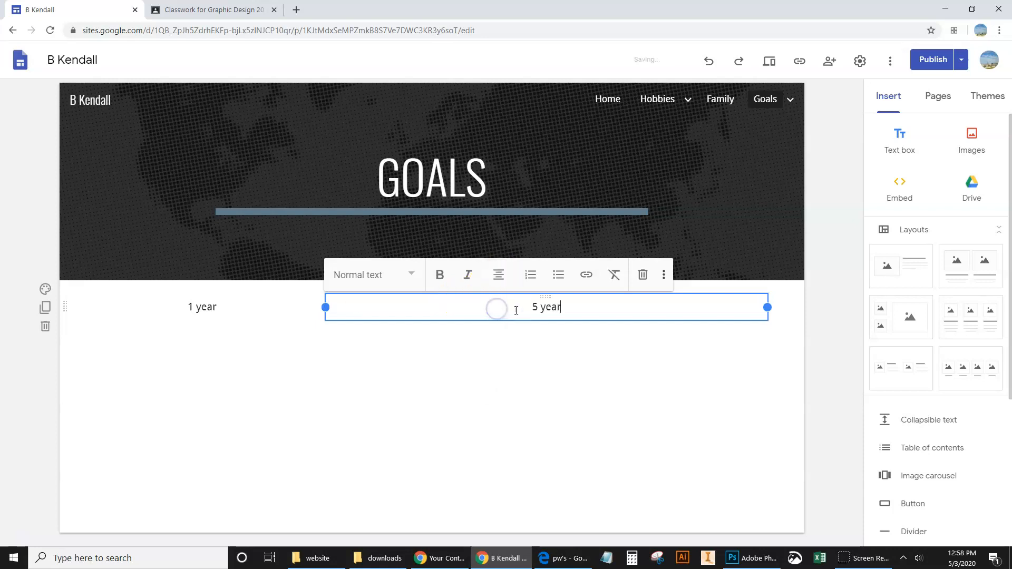
drag(767, 307, 536, 311)
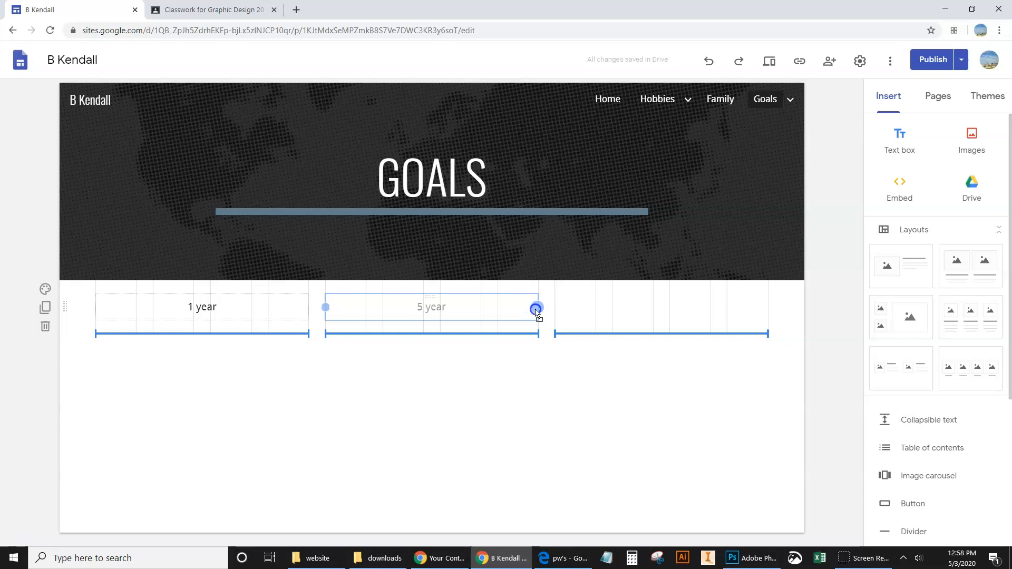
drag(535, 311, 535, 310)
Step: Add a centered "10 year" text box in the remaining third of the row
click(657, 314)
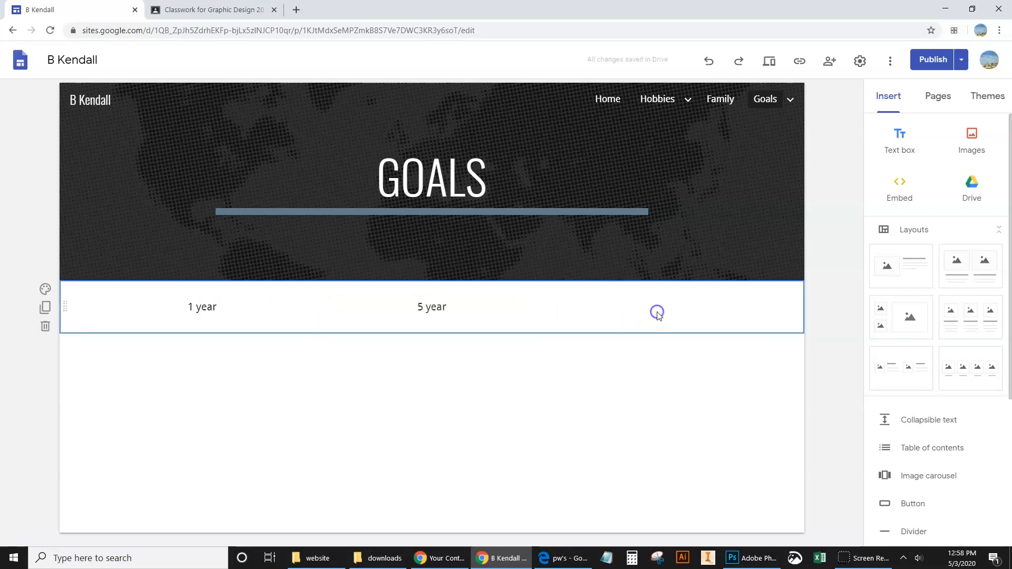
double_click(657, 313)
click(656, 312)
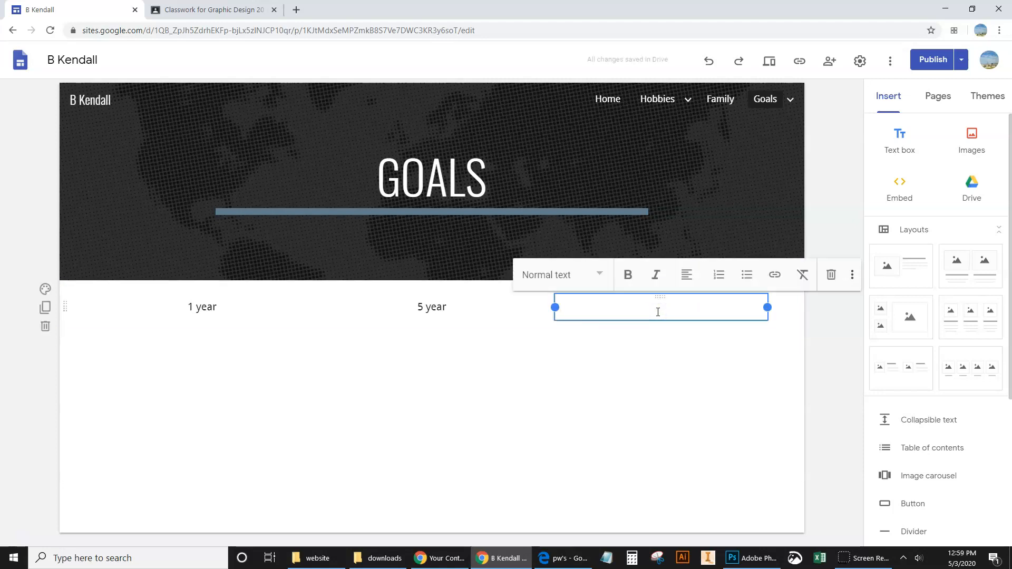
text(10 year)
click(686, 274)
click(681, 313)
click(641, 357)
Step: Link the "1 year" text to the site's 1 year page
click(229, 309)
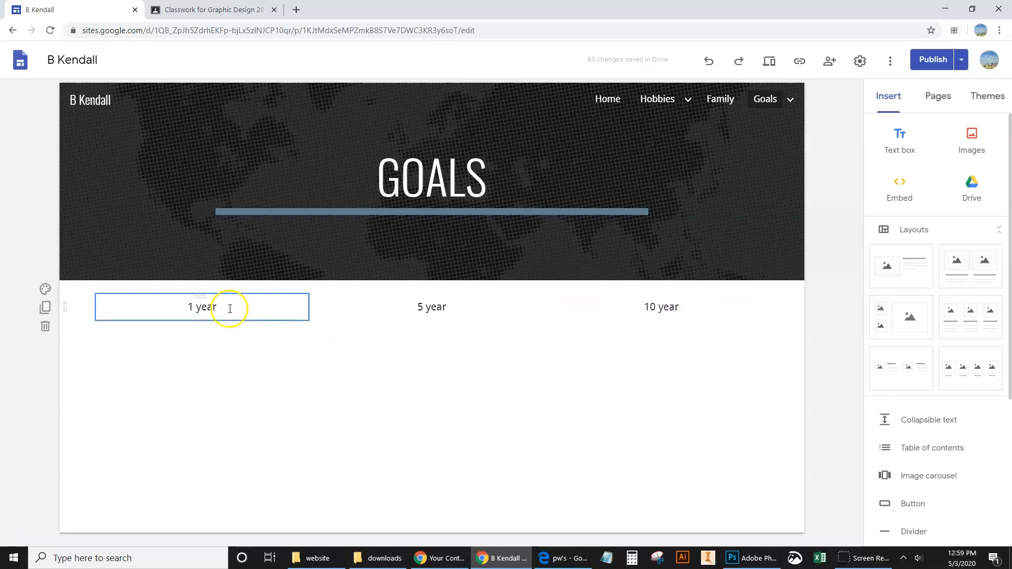
click(209, 308)
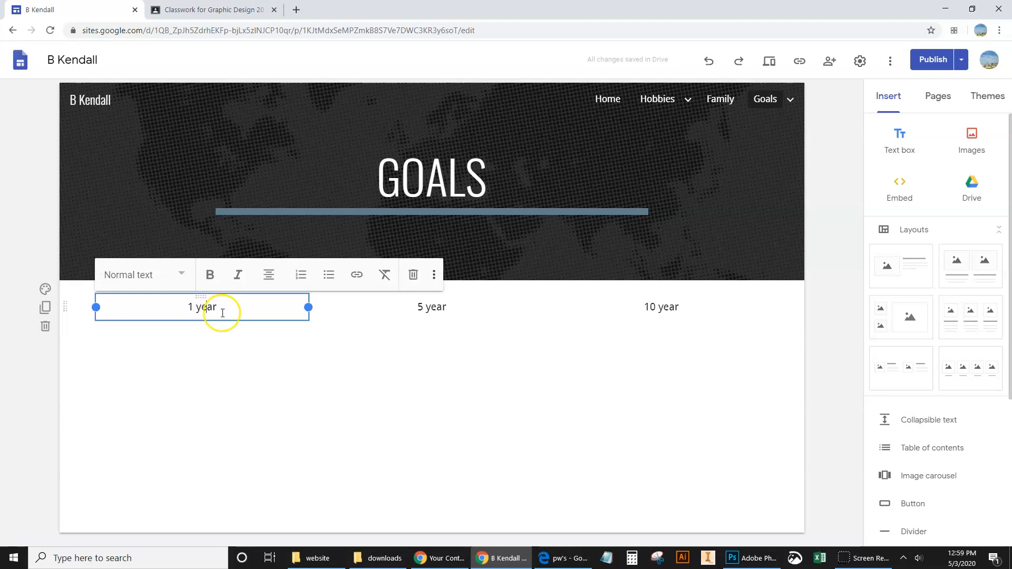
drag(228, 309, 176, 306)
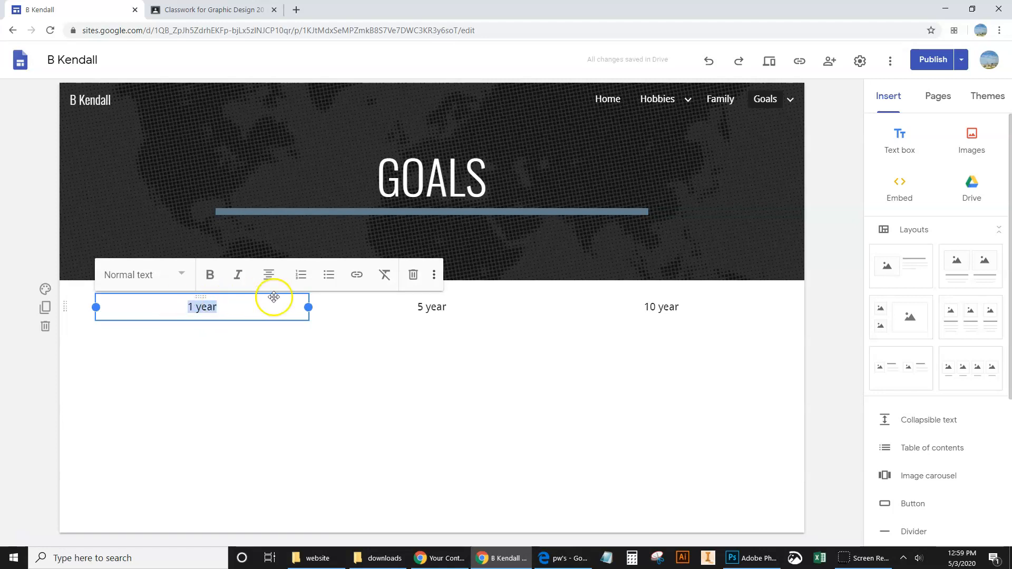
click(356, 275)
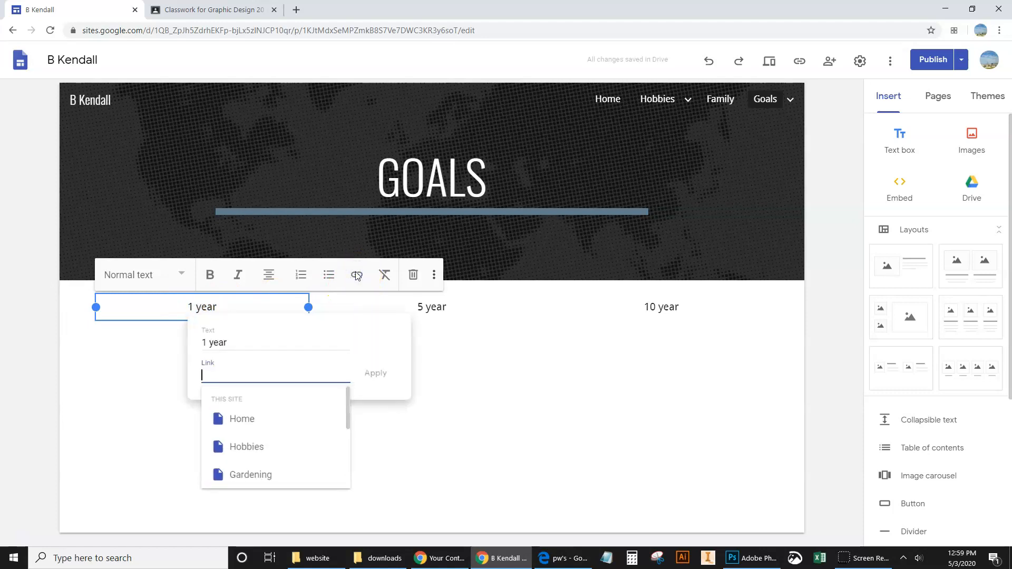
scroll(250, 441, down, 3)
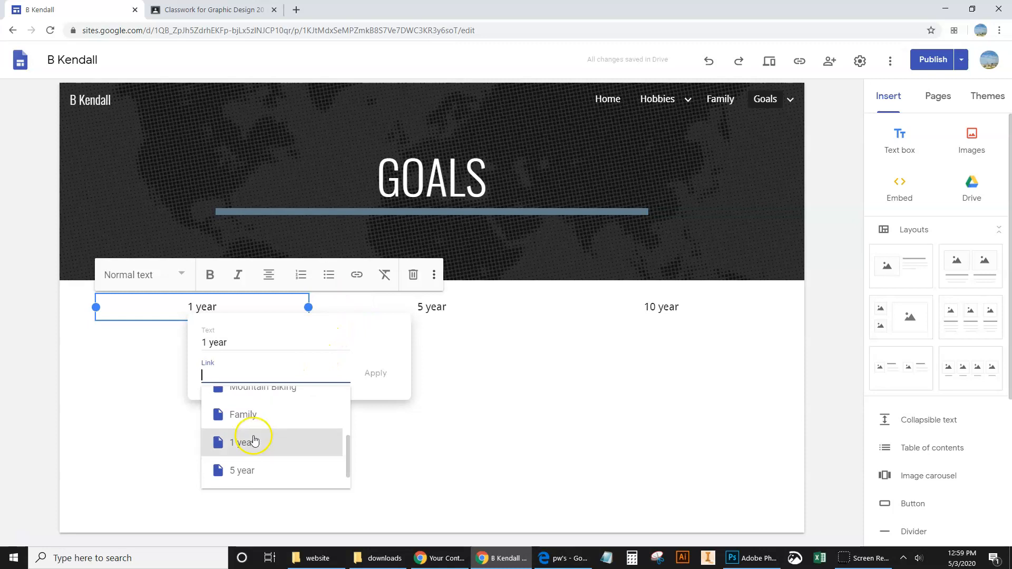
scroll(264, 429, up, 3)
scroll(274, 437, down, 3)
scroll(258, 443, up, 3)
scroll(255, 443, down, 4)
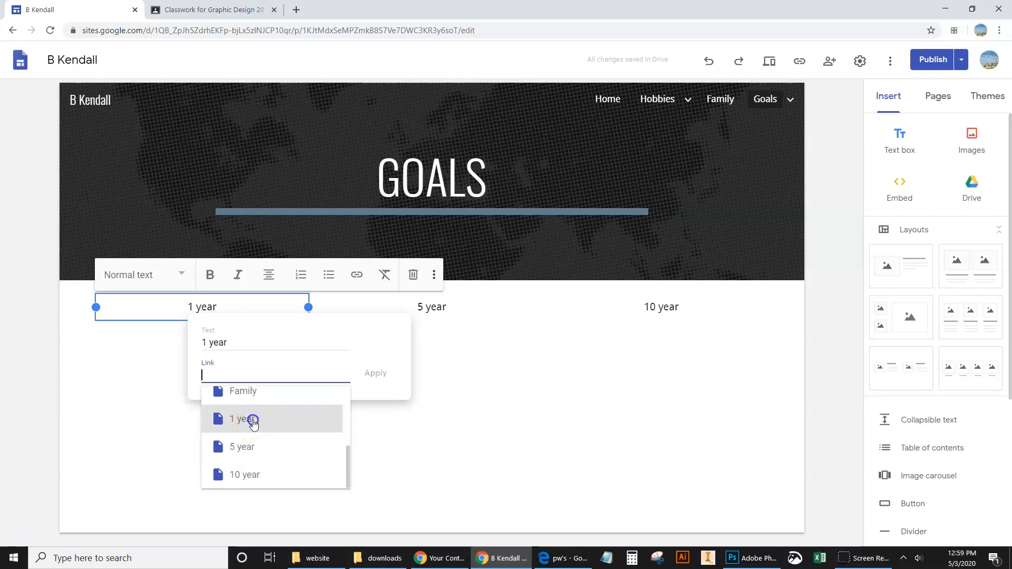
click(253, 421)
click(375, 373)
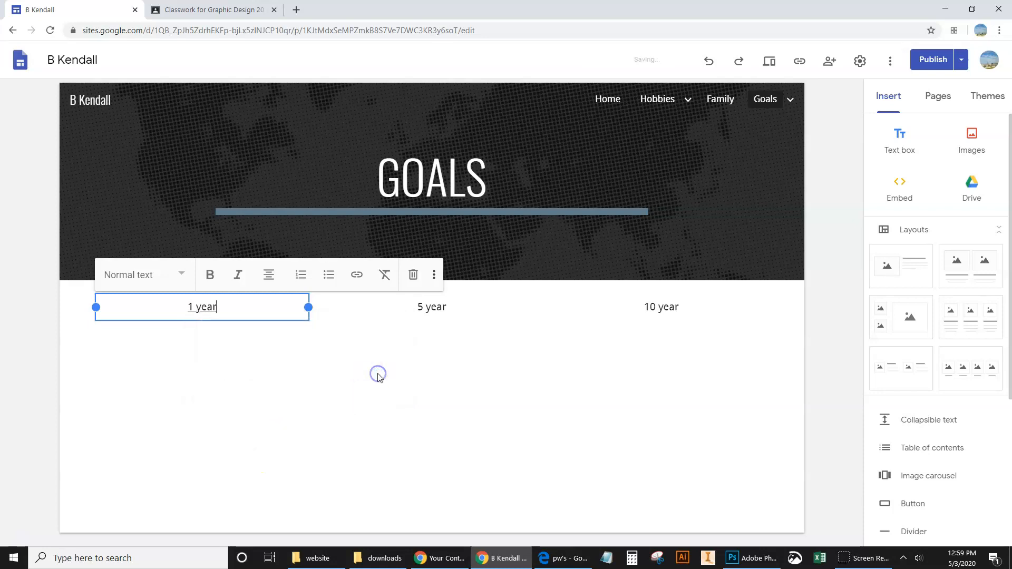
Step: Link the "5 year" text to the site's 5 year page
double_click(431, 307)
drag(431, 308, 405, 308)
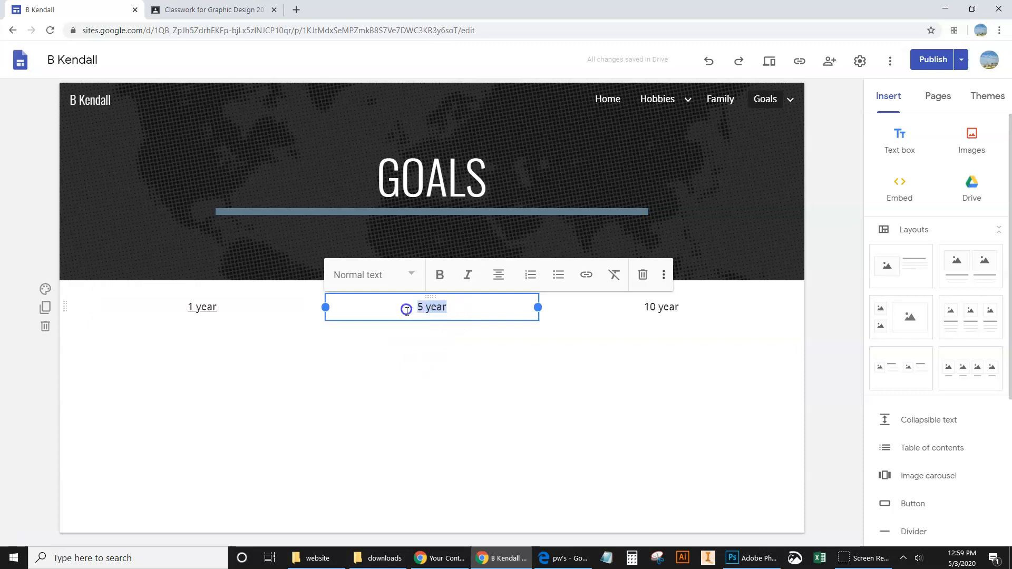
click(584, 275)
scroll(517, 427, down, 3)
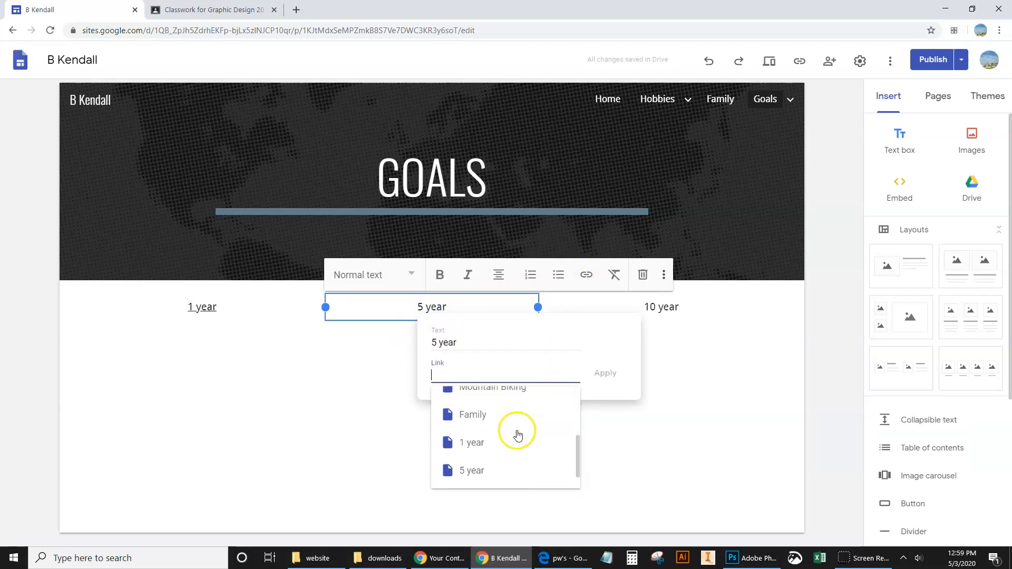
click(472, 469)
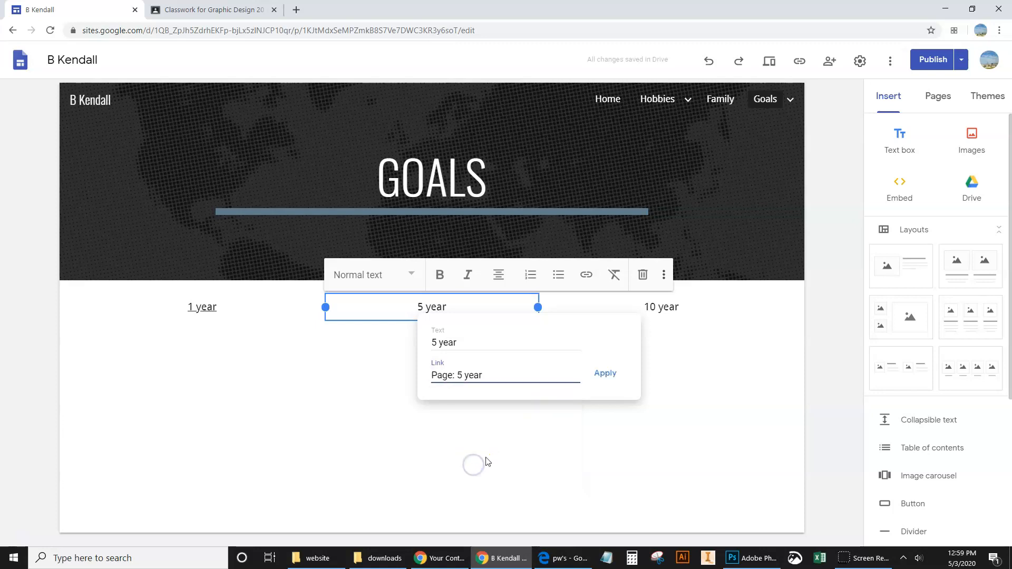
click(605, 373)
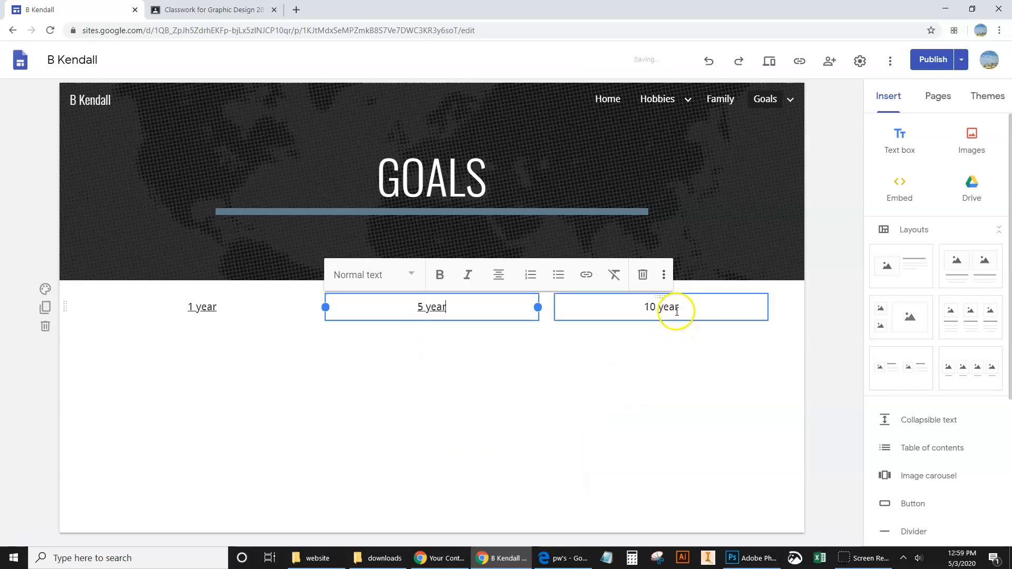
Step: Link the "10 year" text to the site's 10 year page
drag(679, 307, 644, 307)
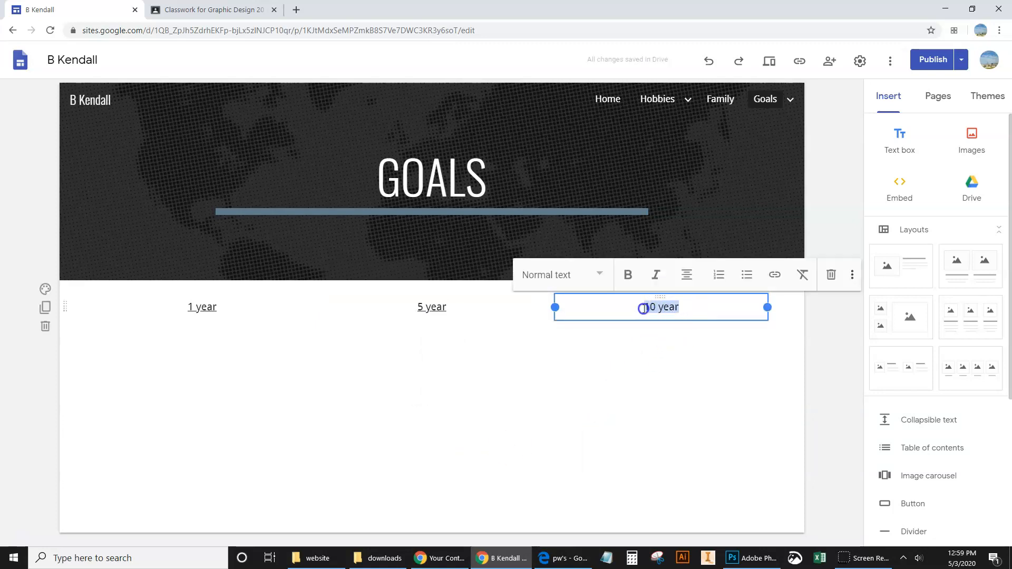
click(773, 275)
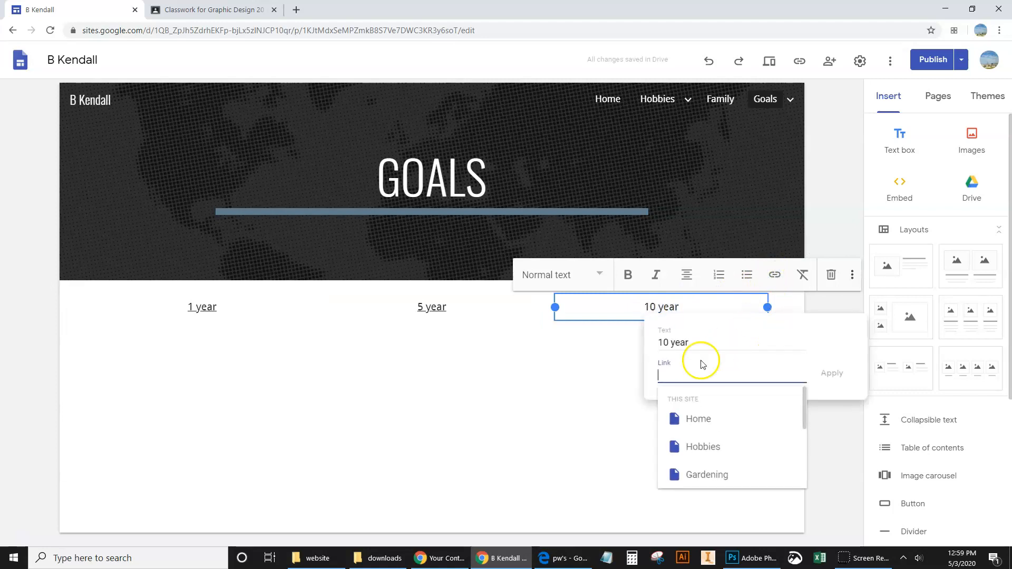
scroll(702, 422, down, 3)
scroll(705, 474, down, 1)
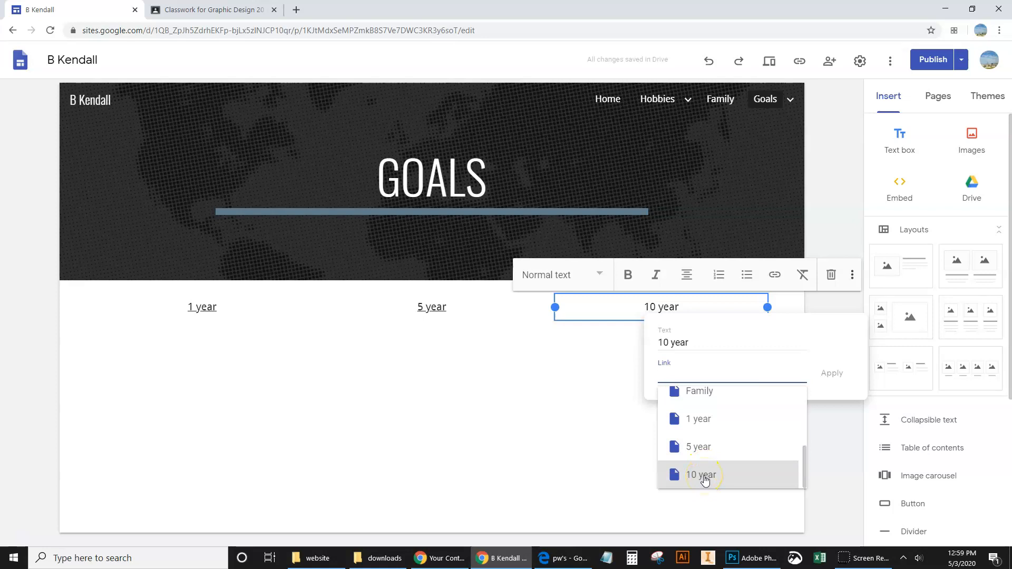
click(704, 476)
click(825, 371)
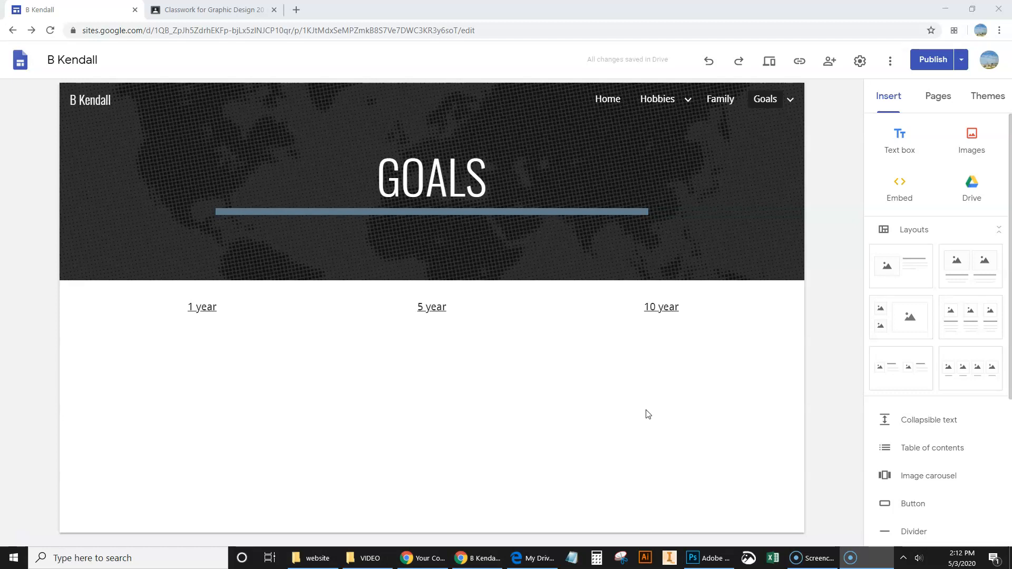
Step: Preview the Goals page at tablet, phone and large screen sizes, ending on the large screen view
click(771, 65)
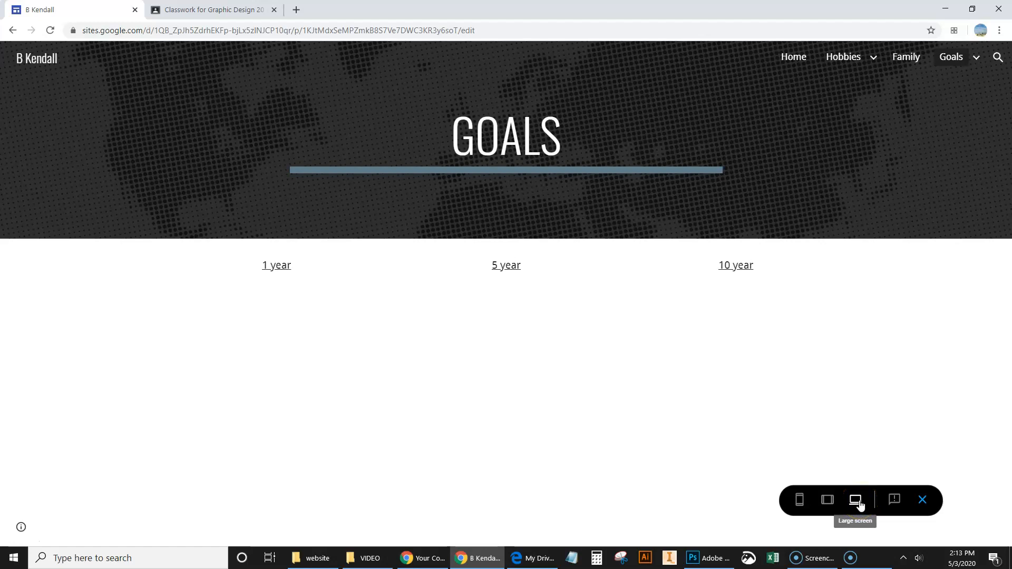
click(828, 502)
click(805, 502)
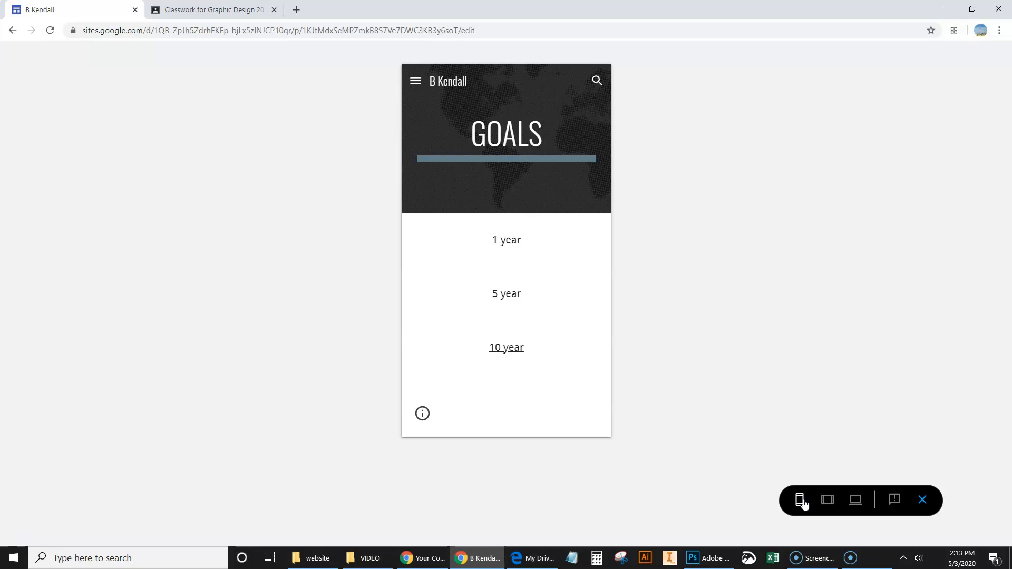
click(827, 500)
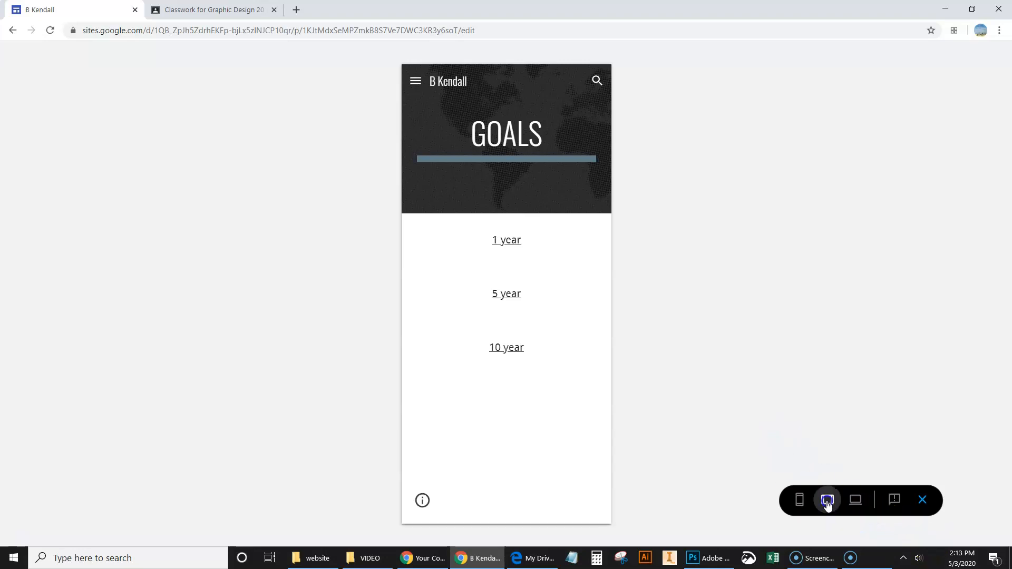
click(853, 500)
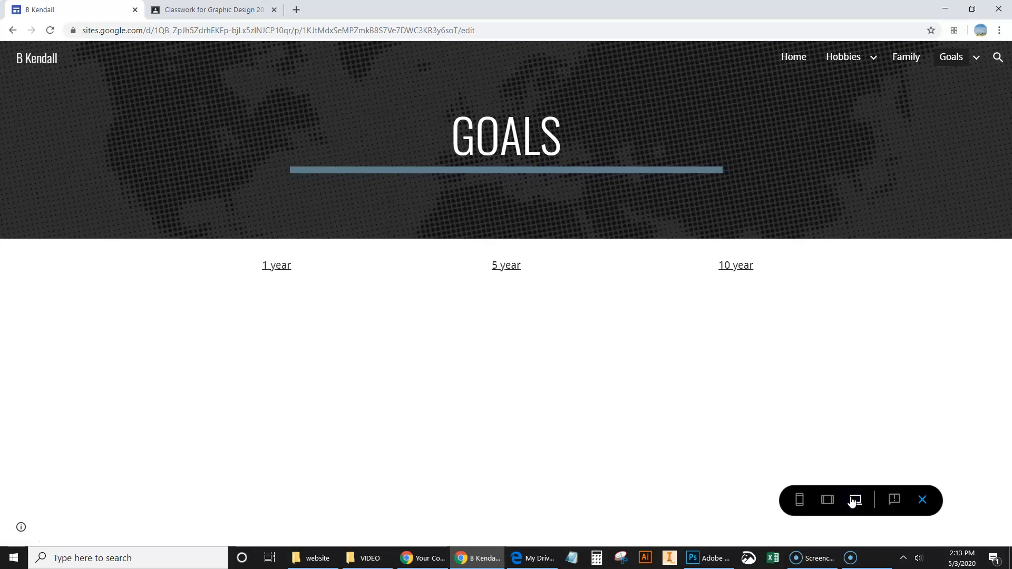
Step: Test the 1 year, 5 year and 10 year links from the previewed Goals page, returning to Goals each time, and exit the preview
click(282, 266)
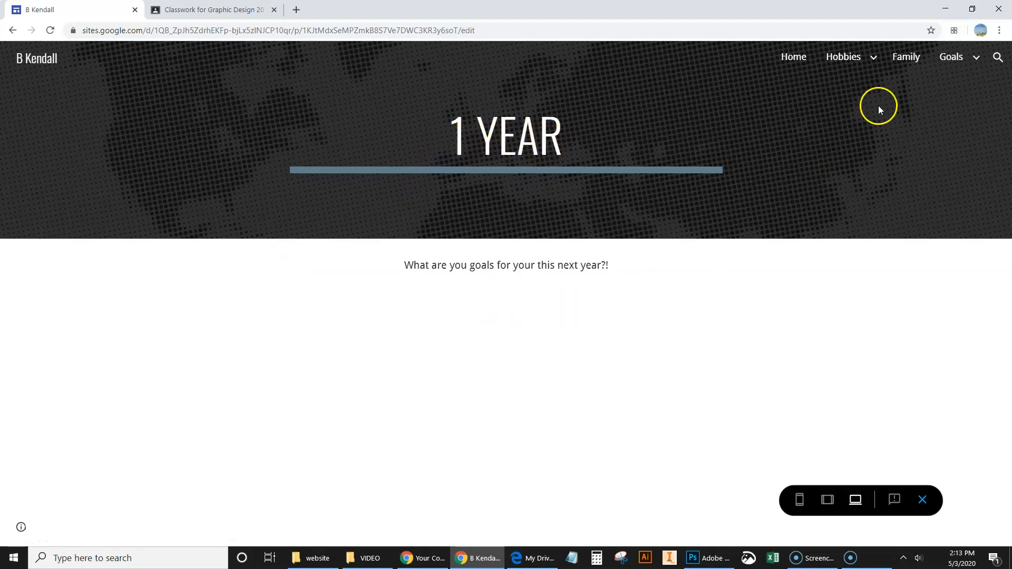
click(952, 59)
click(509, 267)
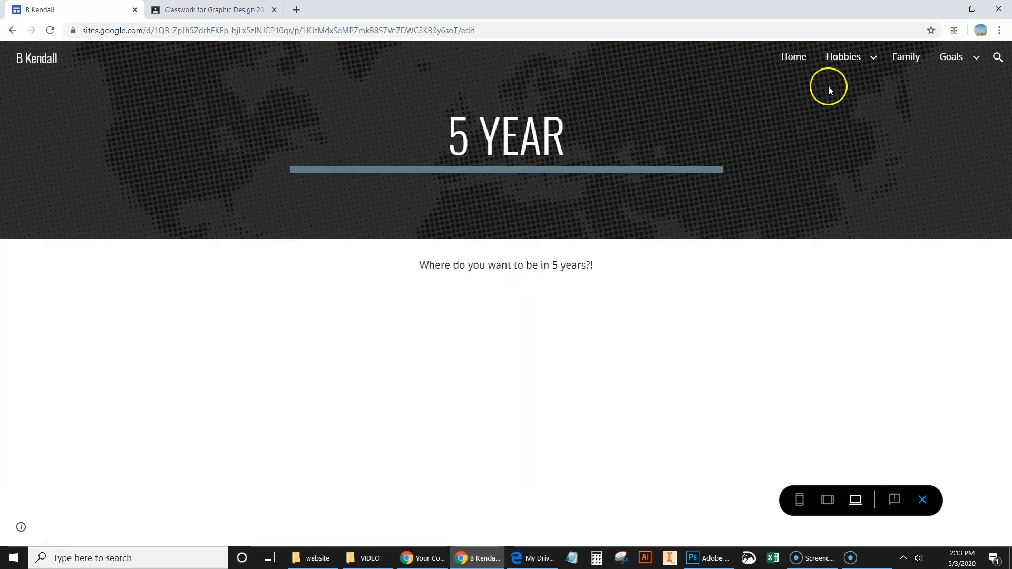
mouse_move(954, 62)
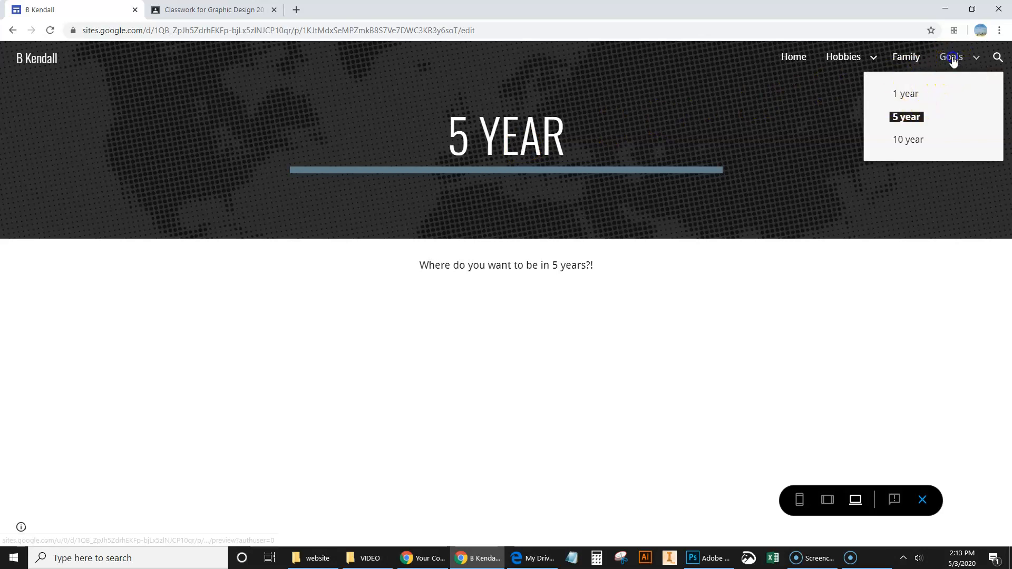
click(951, 59)
click(729, 265)
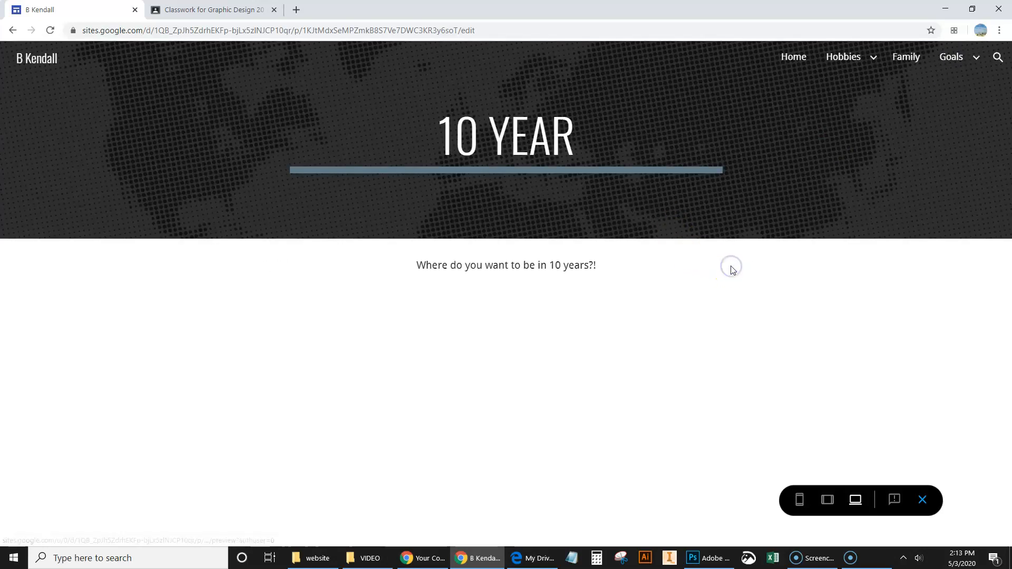
mouse_move(934, 67)
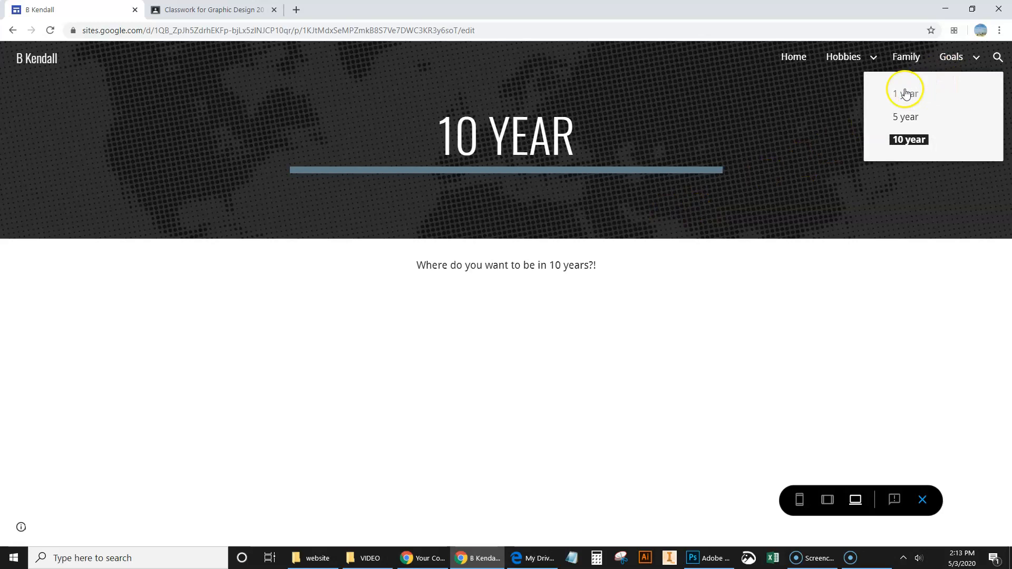
click(953, 58)
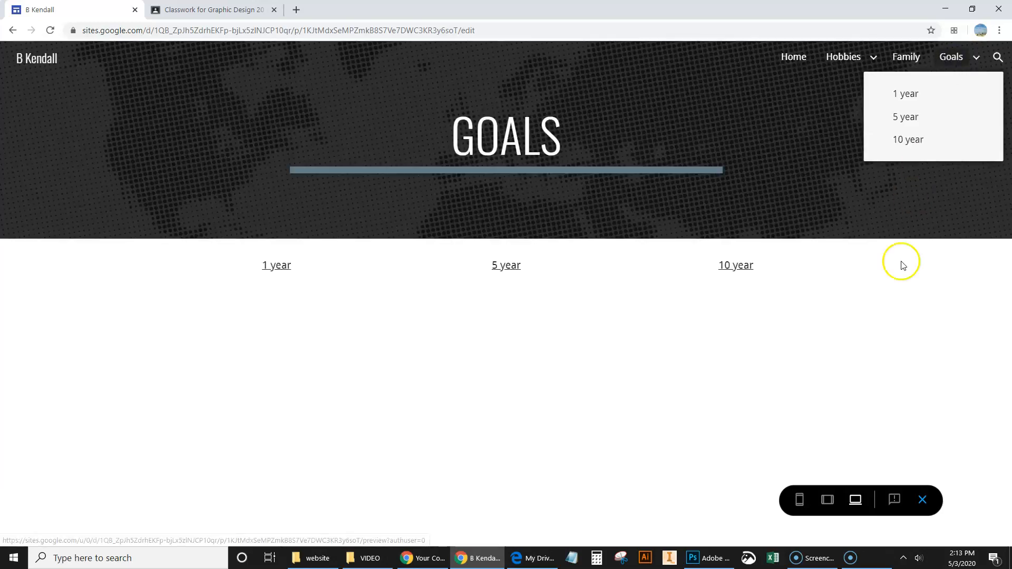
click(922, 501)
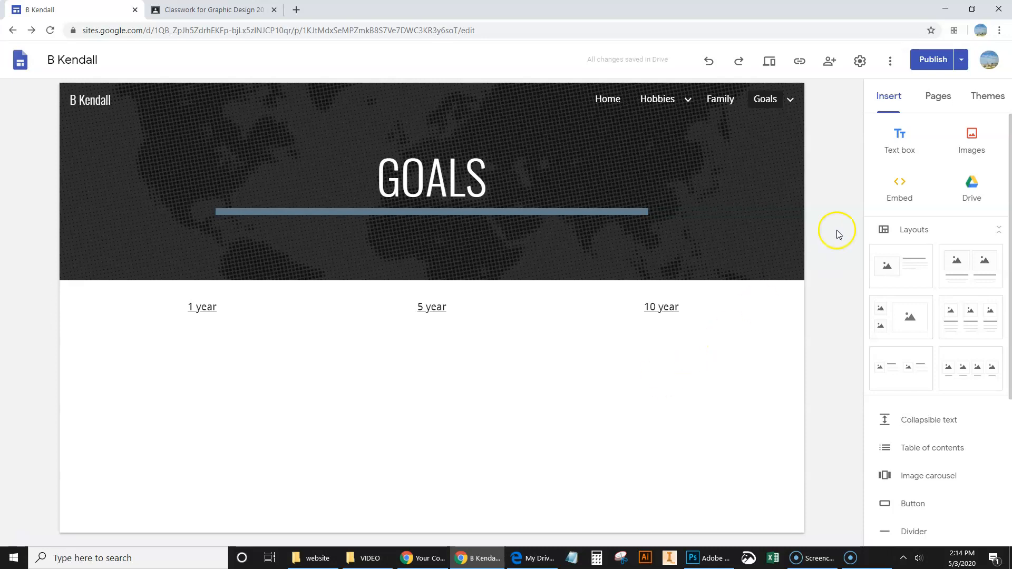
Step: Add a new top-level page named School to the site
click(936, 99)
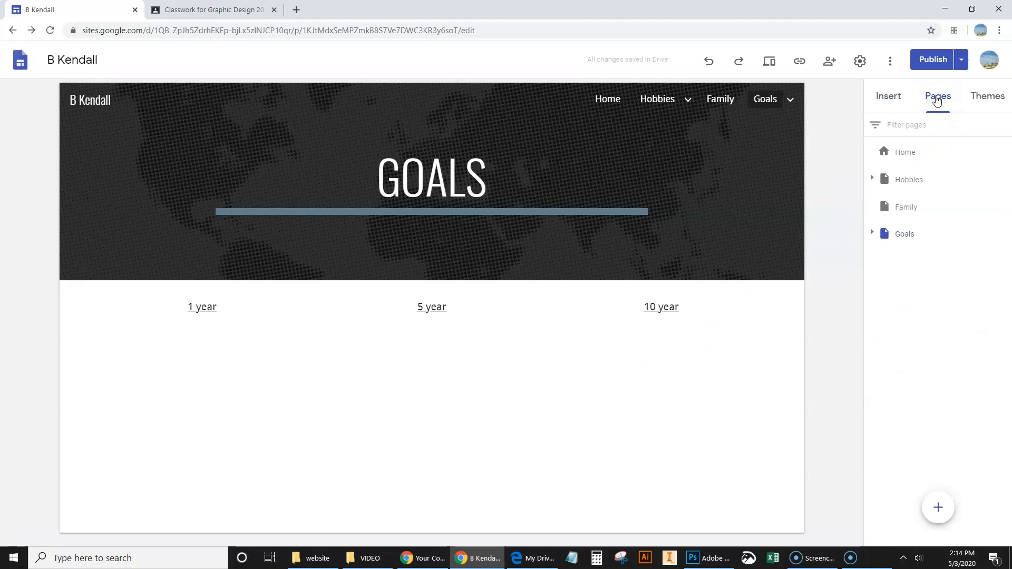
click(939, 508)
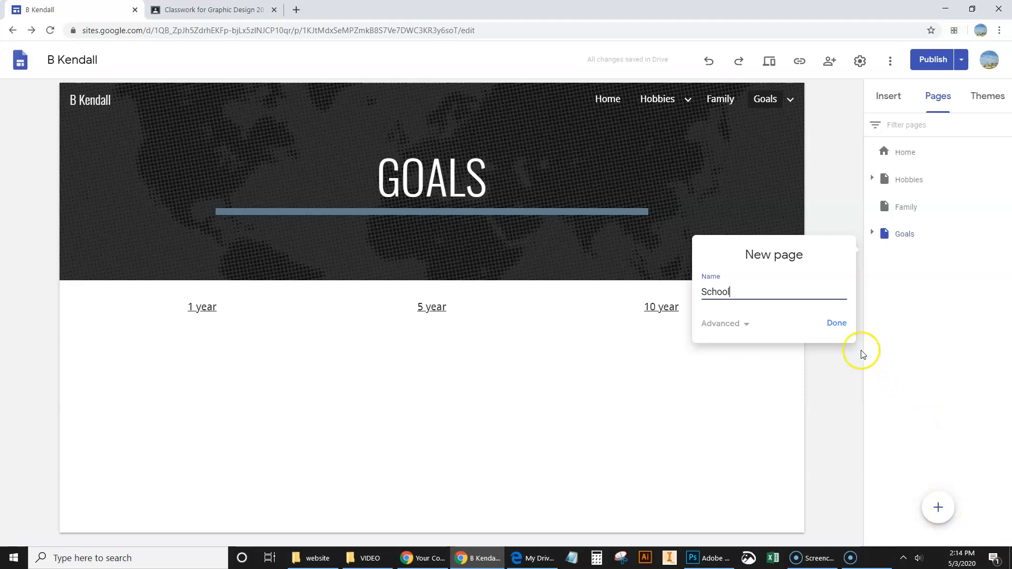
click(836, 323)
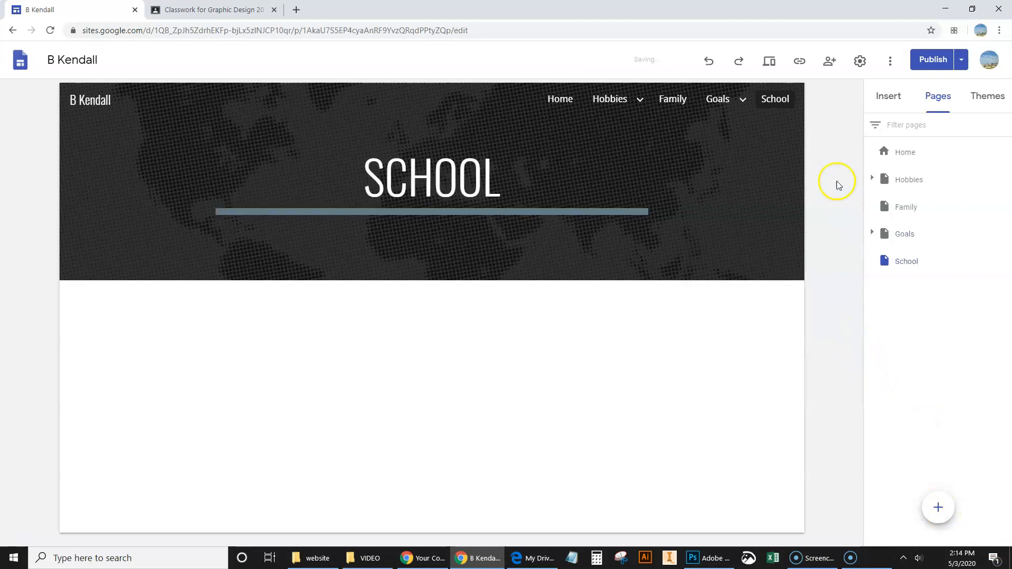
mouse_move(614, 100)
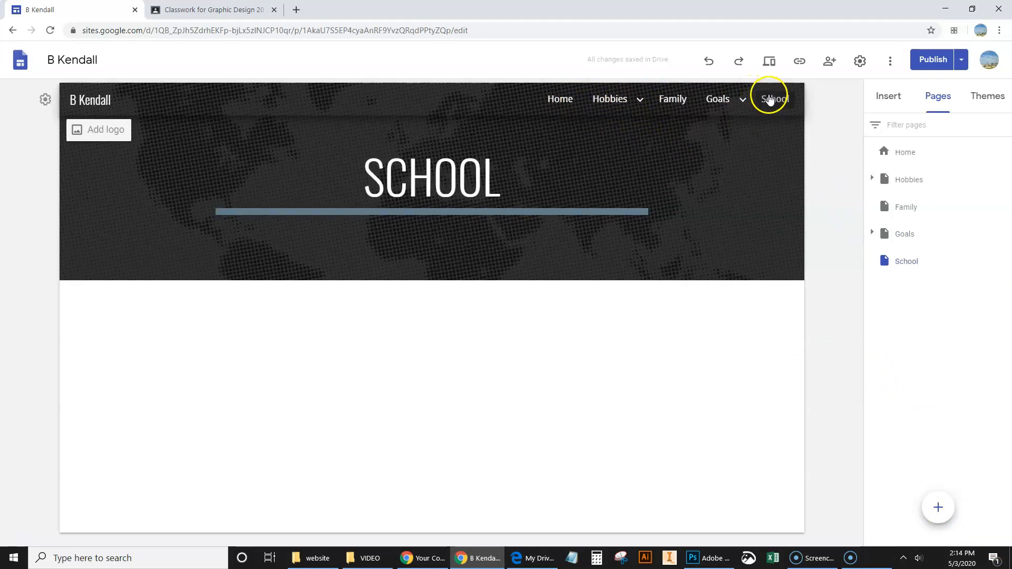
click(372, 403)
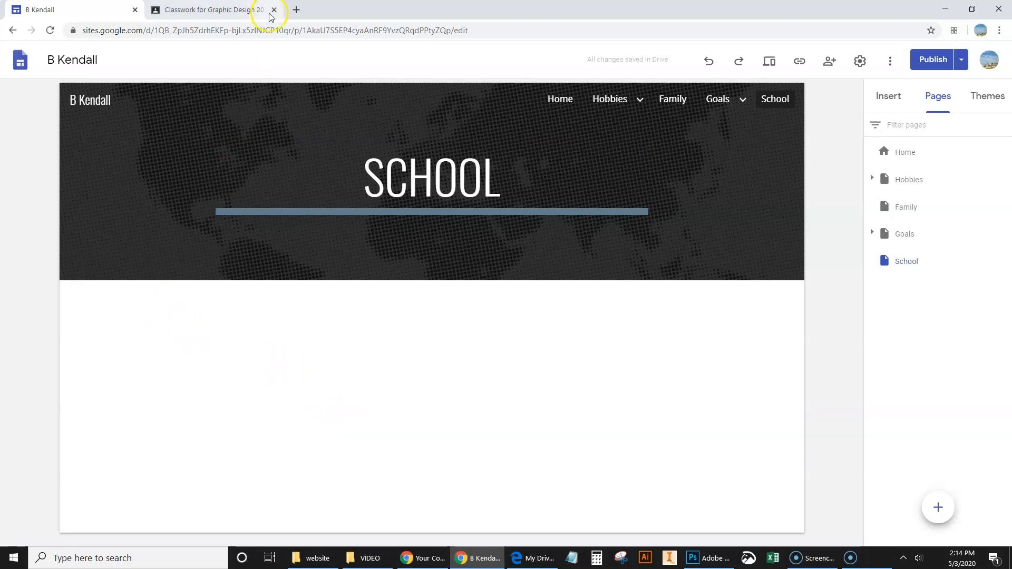
Step: Search the web for "jurupa valley high school" in a new browser tab, open the school's jurupausd.org site and copy its address
click(297, 11)
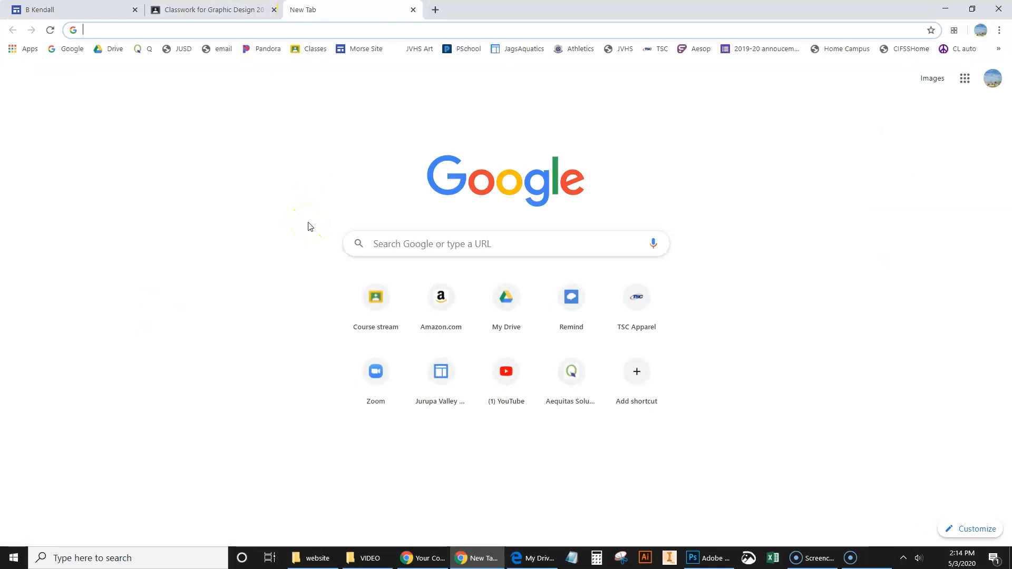
text(jurupa)
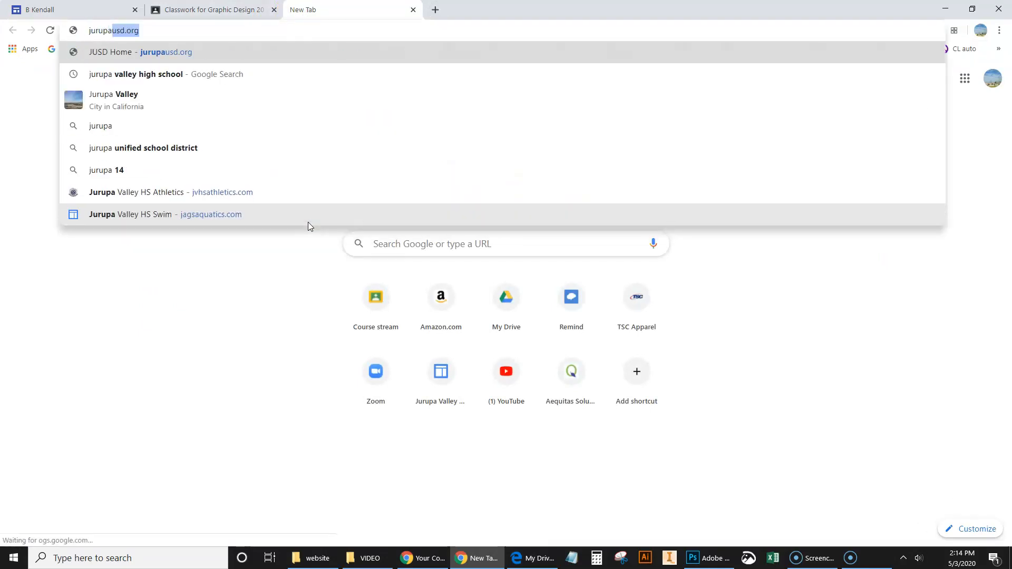
text( v)
key(Return)
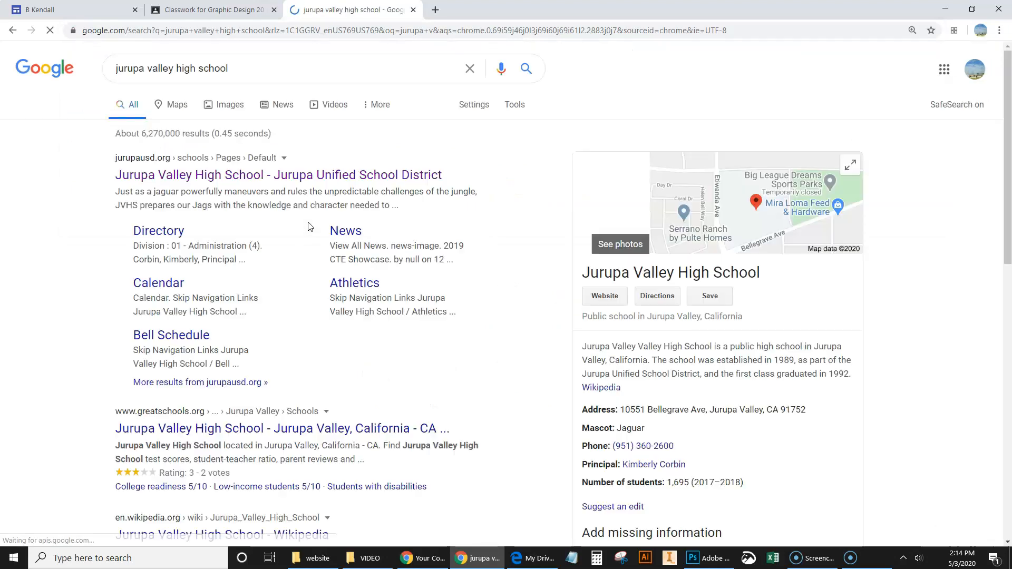
click(247, 180)
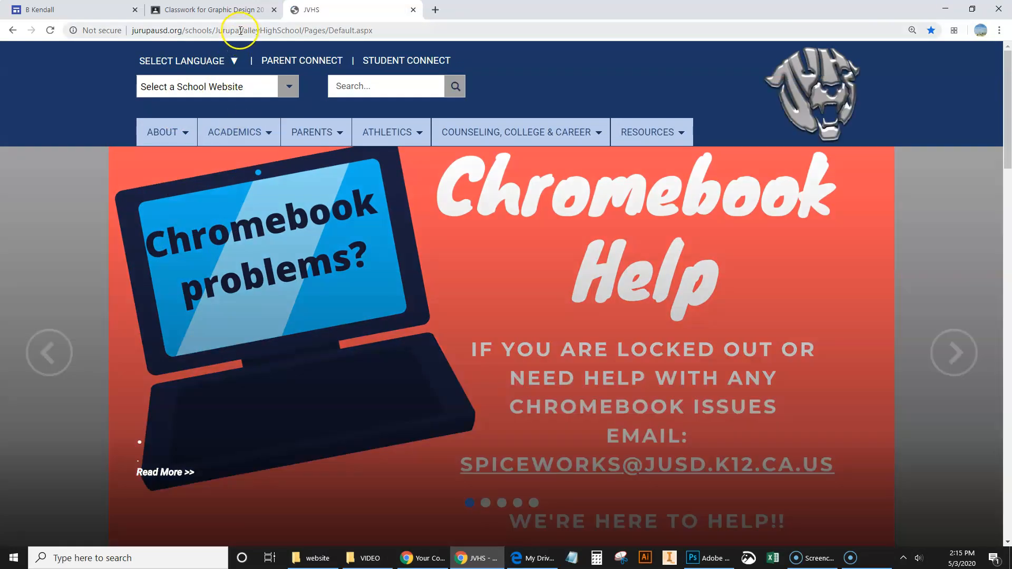
click(239, 30)
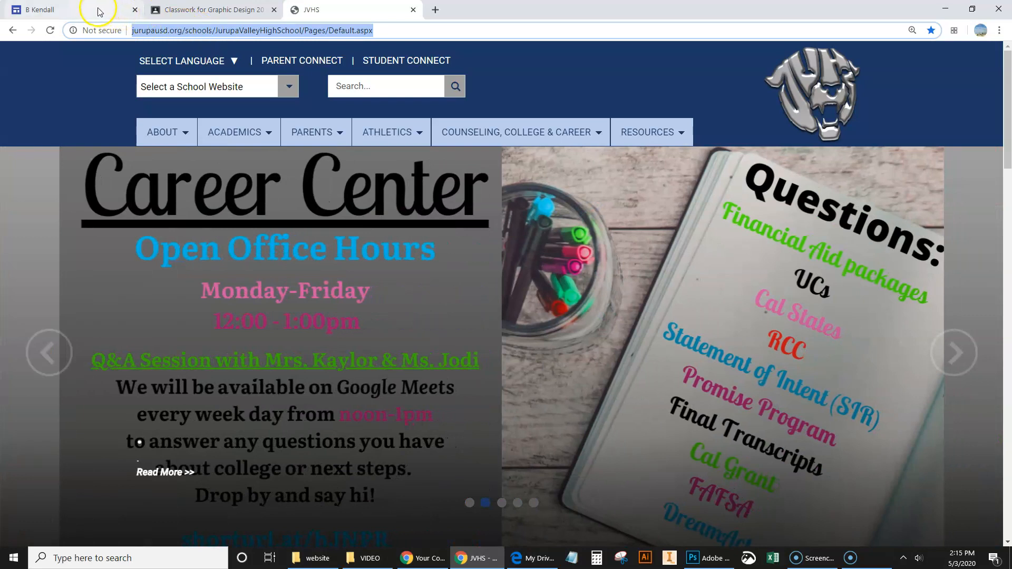
Step: Return to the site editor and add a text box reading "Jurupa Valley HS Website" on the School page below the header
click(114, 13)
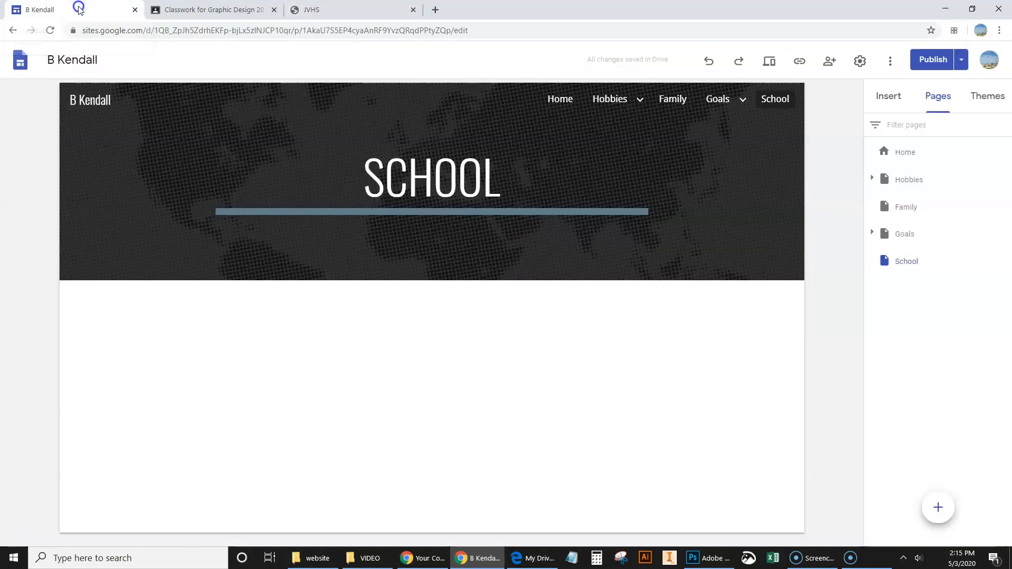
double_click(150, 328)
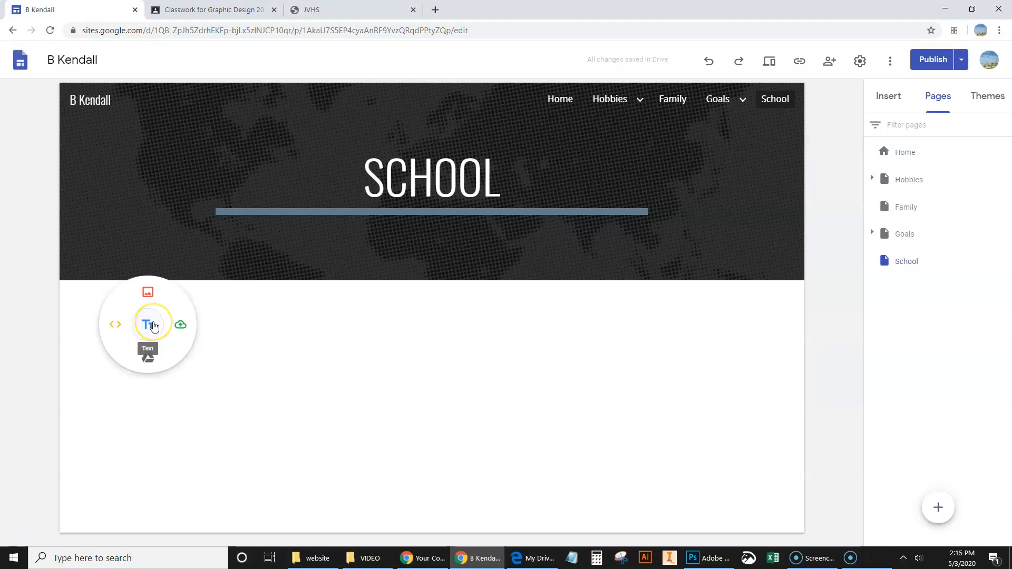
click(148, 325)
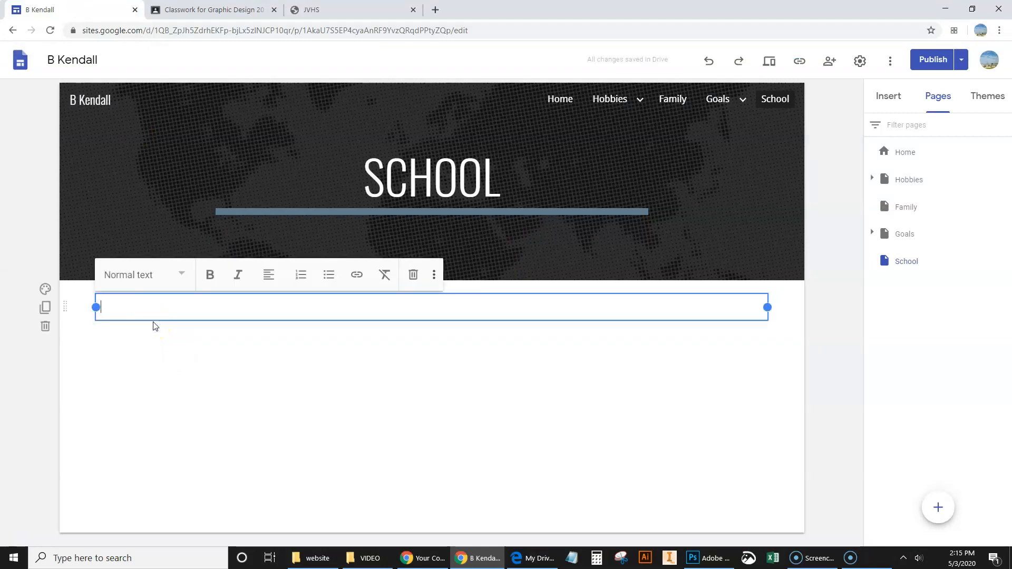
text(Jurupa Valley HS Hop)
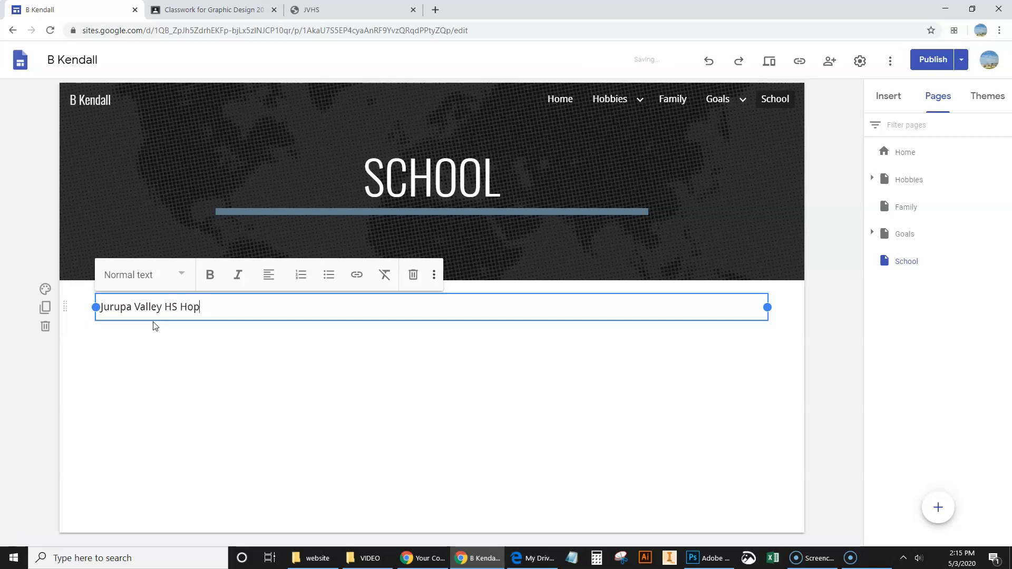
text(pa)
key(BackSpace)
key(BackSpace)
key(BackSpace)
text(Website)
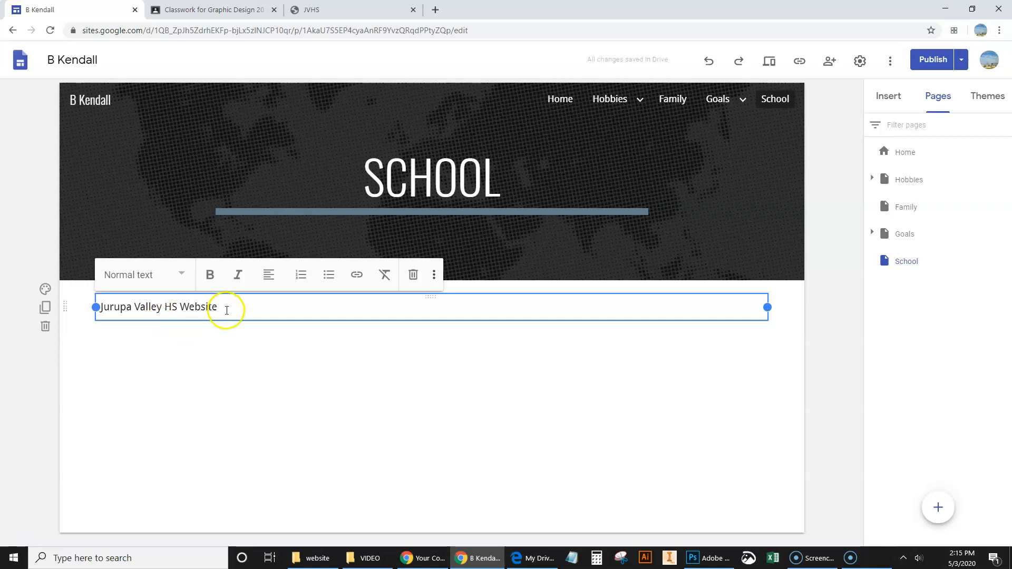
Step: Link the whole "Jurupa Valley HS Website" text to the copied school website address
drag(207, 307, 96, 318)
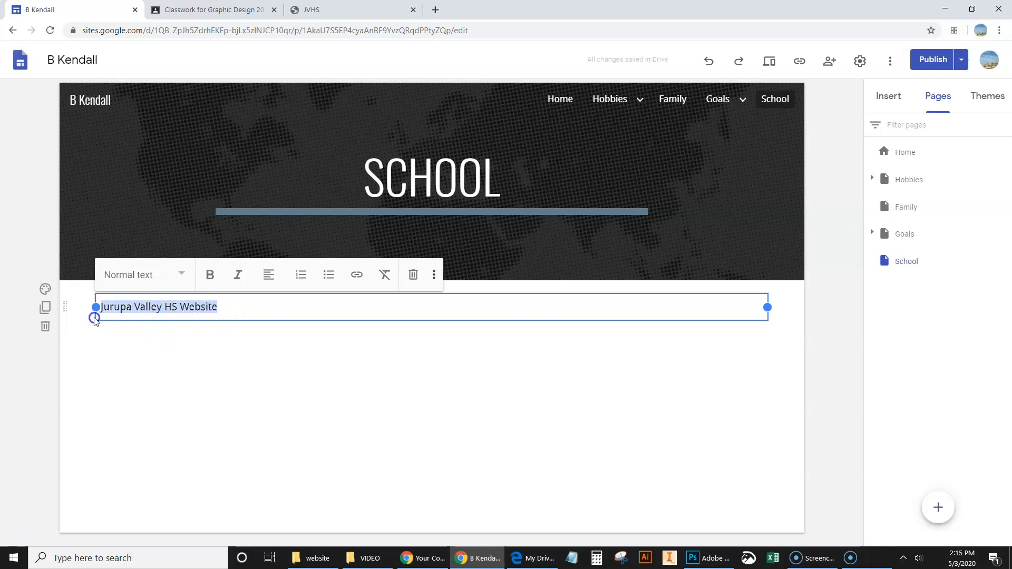
click(358, 278)
scroll(176, 442, down, 3)
scroll(174, 440, up, 3)
click(151, 371)
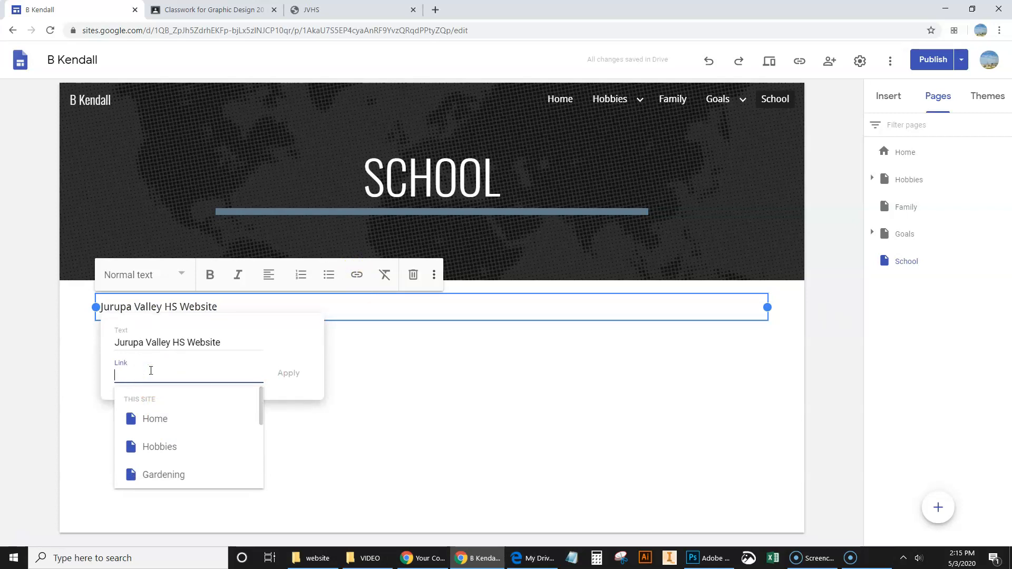
key(ctrl+v)
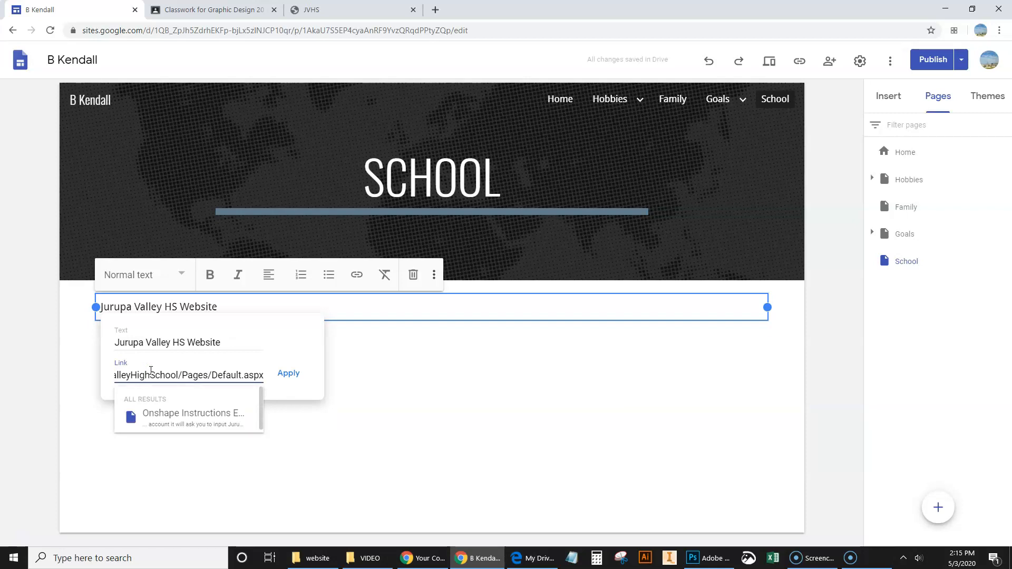
click(285, 374)
Step: Narrow the linked text box to roughly a third of its width and center its text
drag(766, 310, 308, 313)
click(269, 274)
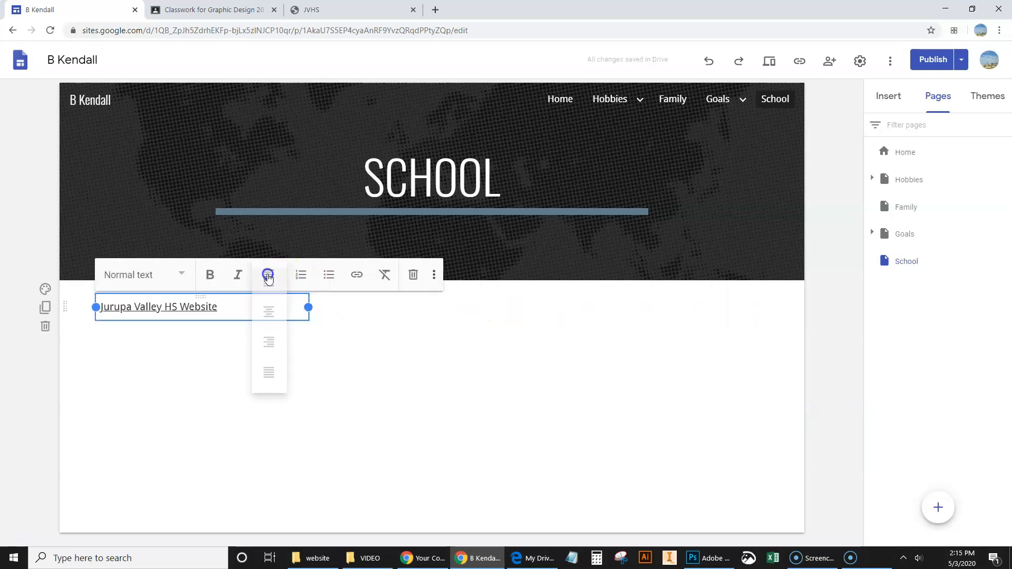
click(268, 305)
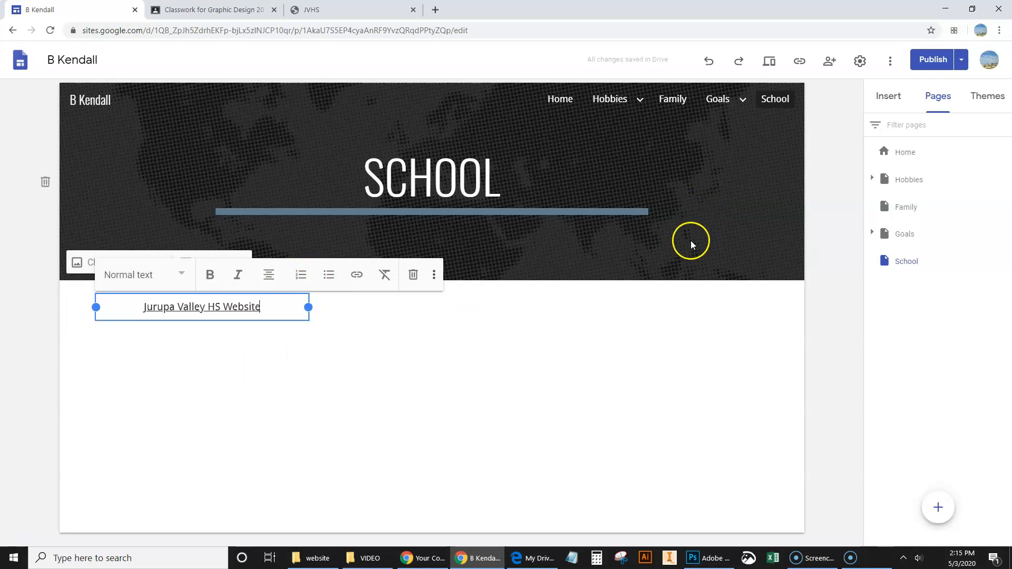
Step: Preview the School page and test the "Jurupa Valley HS Website" link, comparing the site preview with the opened school website
click(769, 63)
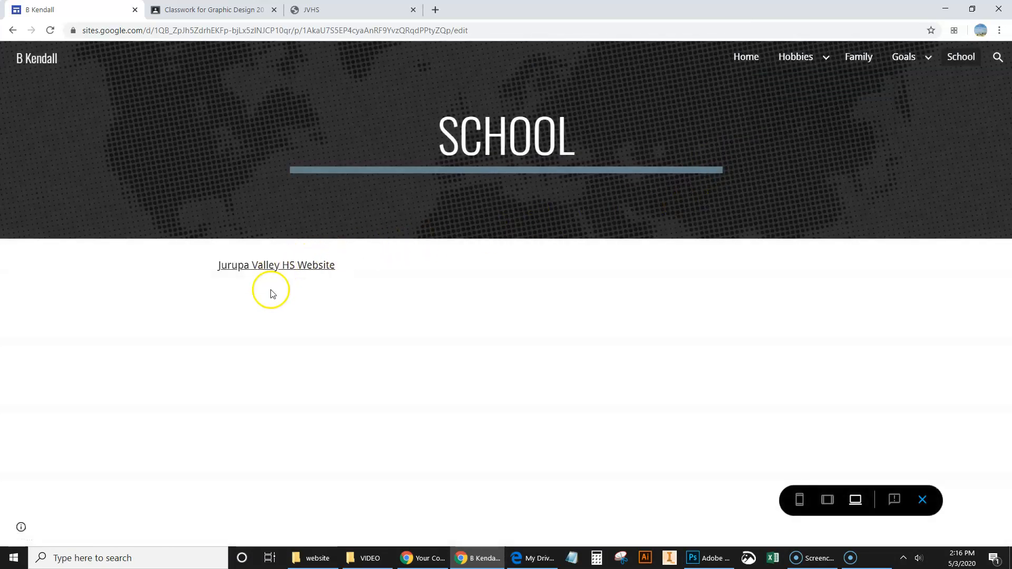
click(272, 267)
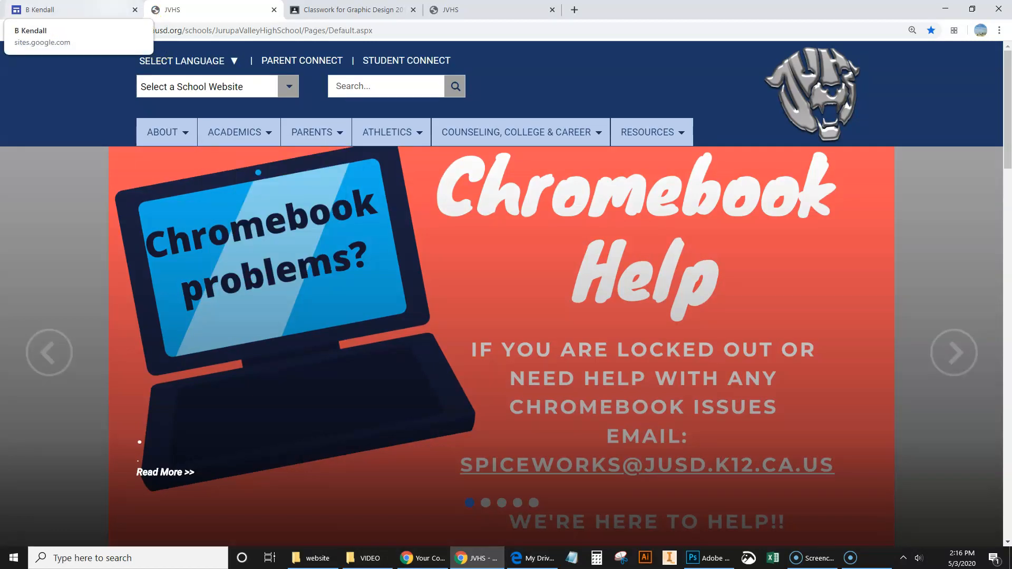
click(93, 8)
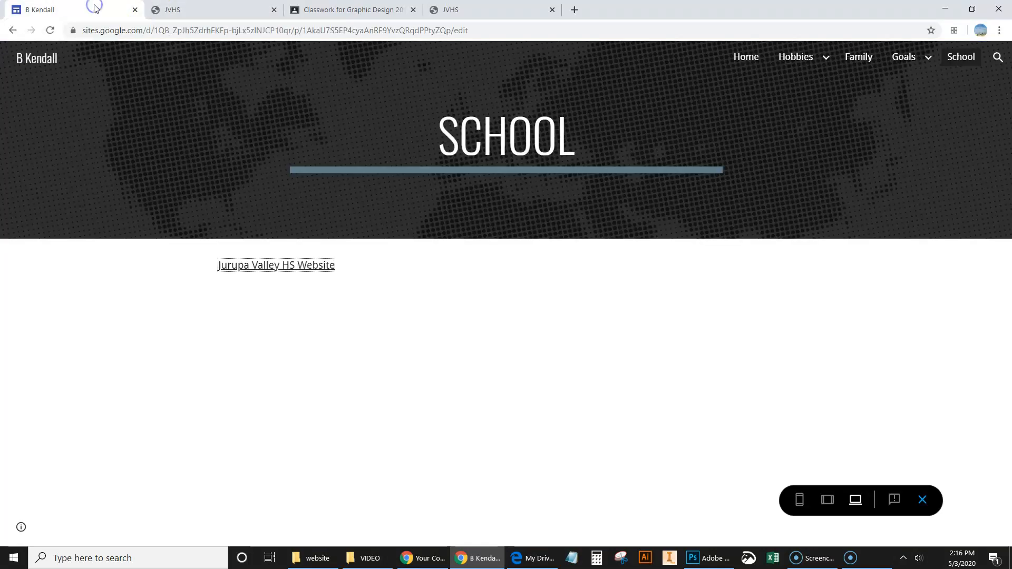
click(207, 11)
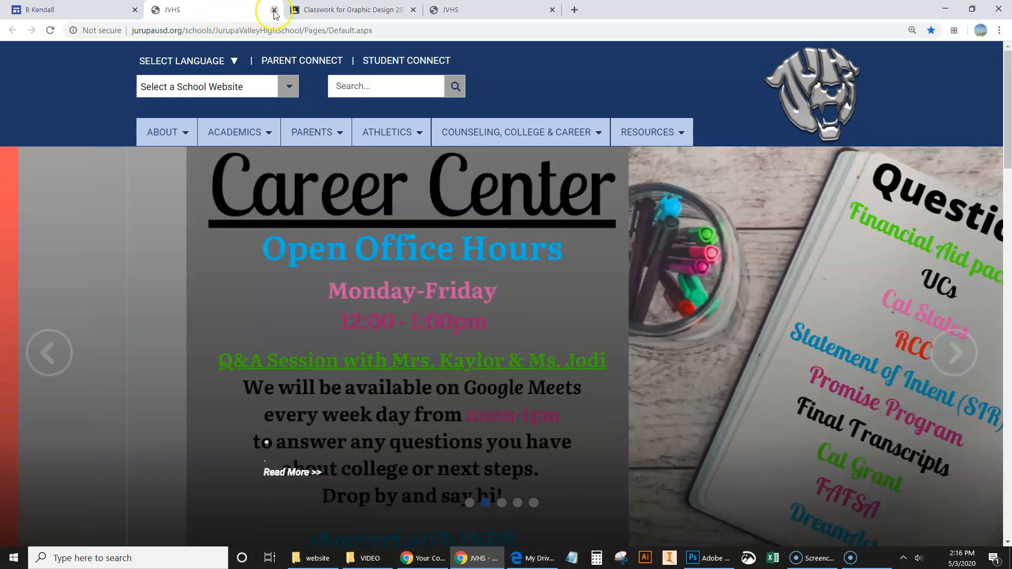
Step: Close both JVHS website tabs and exit the preview of the School page
click(274, 10)
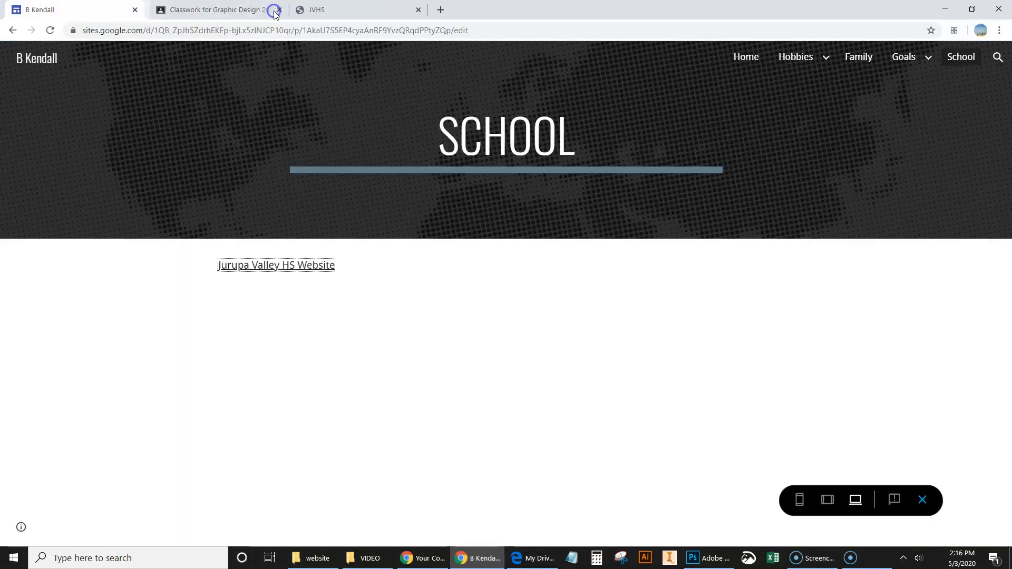
click(413, 9)
click(69, 10)
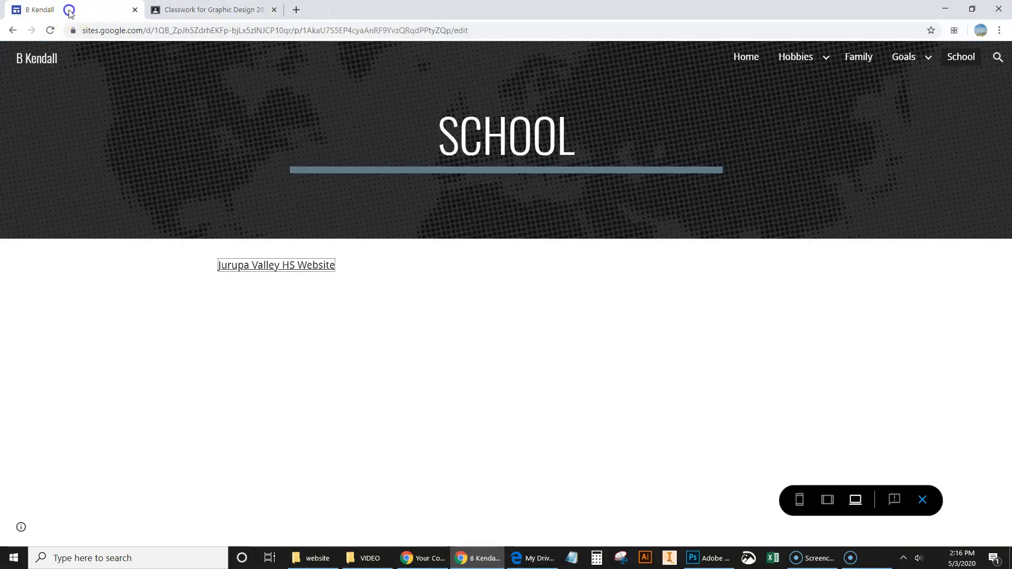
click(531, 332)
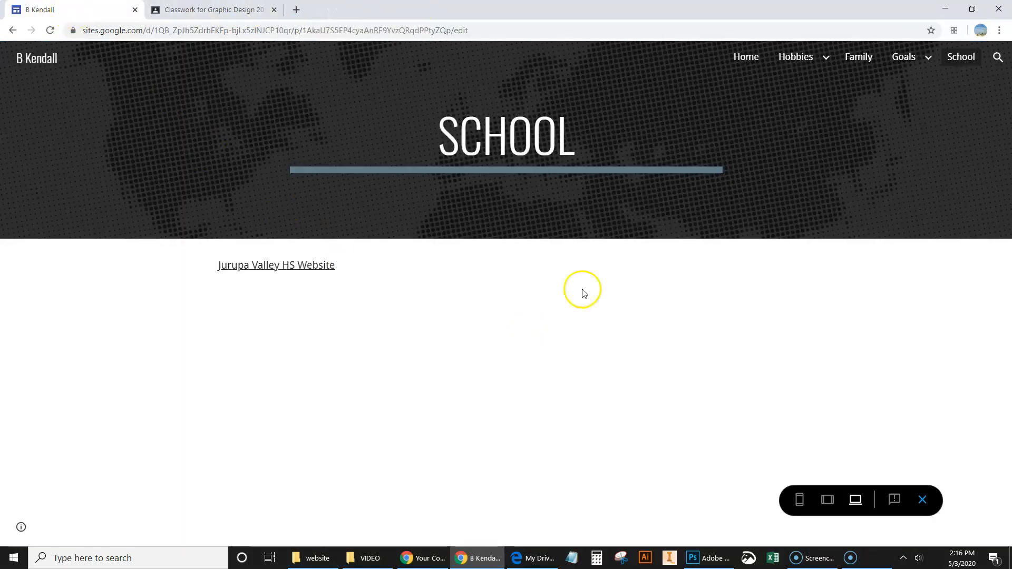
click(922, 500)
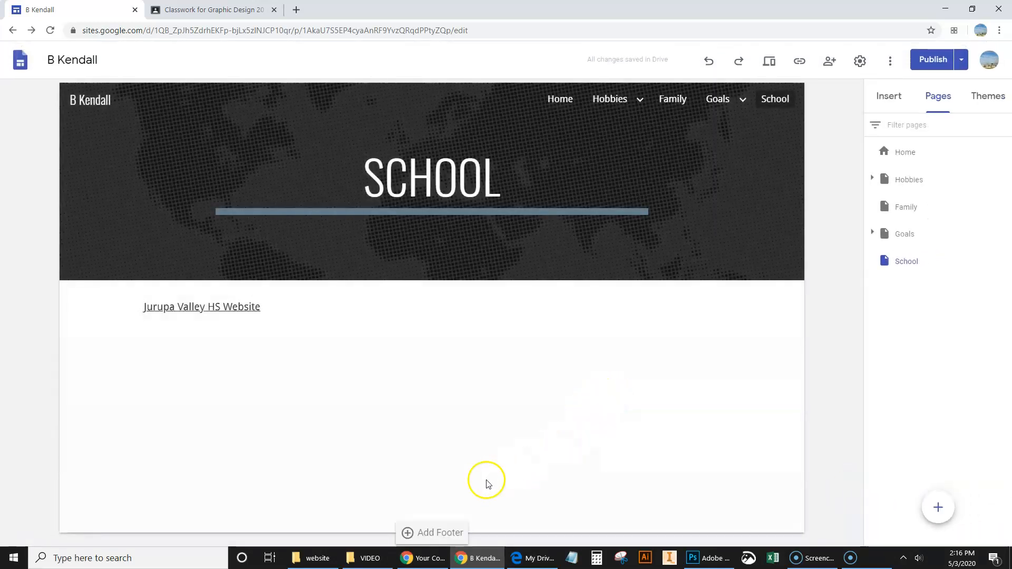
Step: Open the website folder and inspect the "jag head chrome 1" image at full size, closing the viewer after each look
click(316, 558)
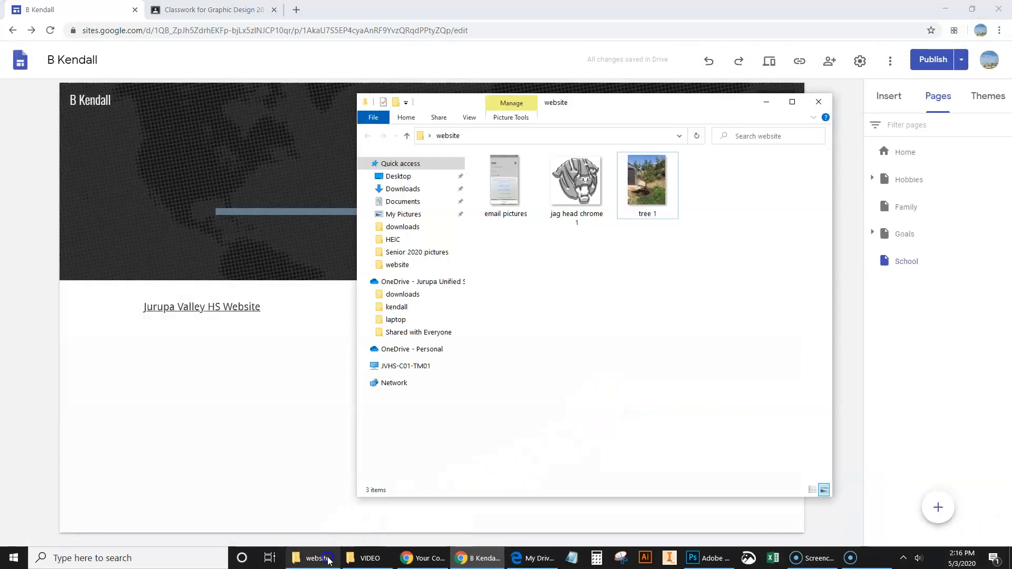
double_click(581, 198)
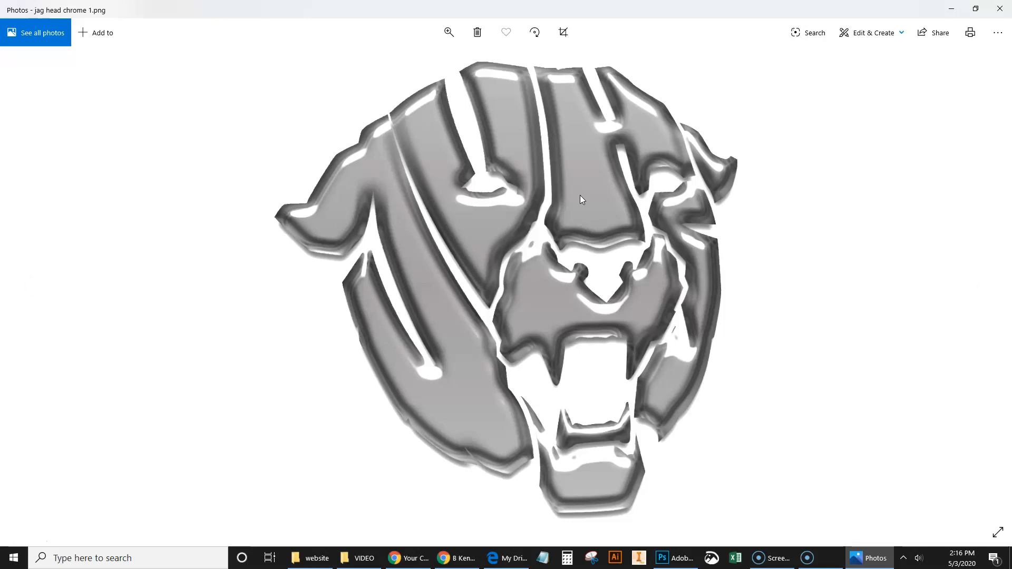
click(999, 10)
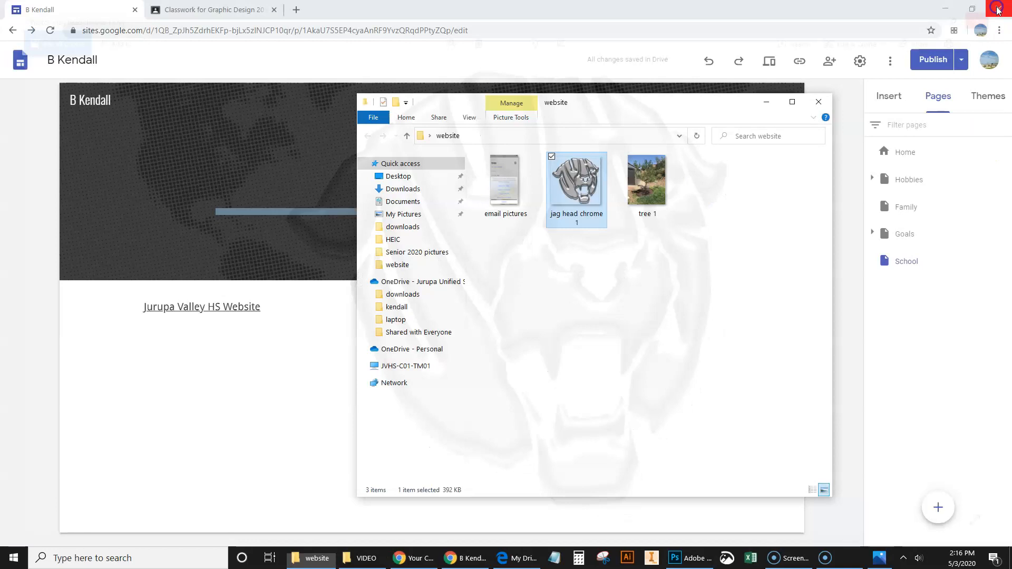
drag(659, 100, 629, 86)
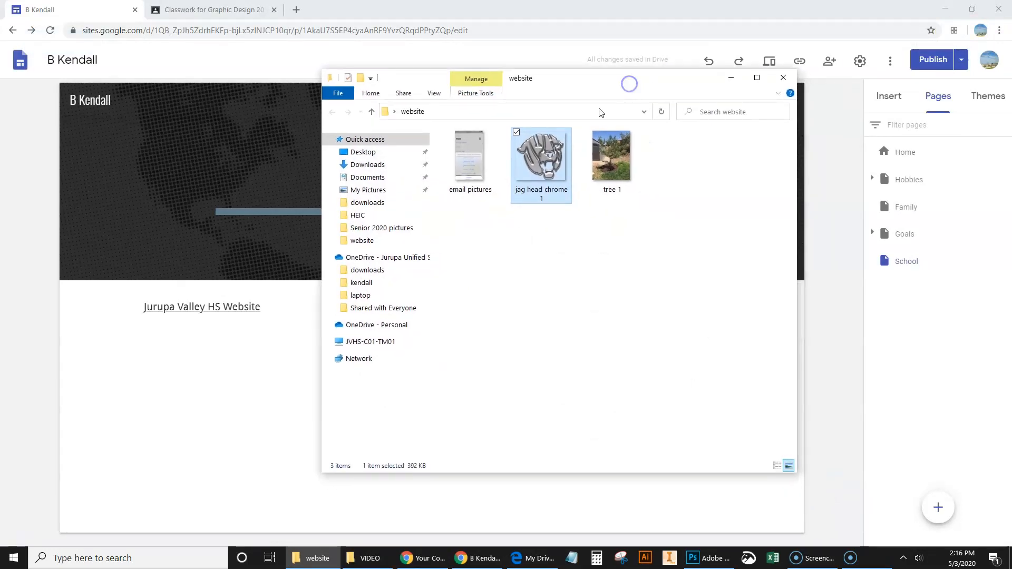
click(554, 278)
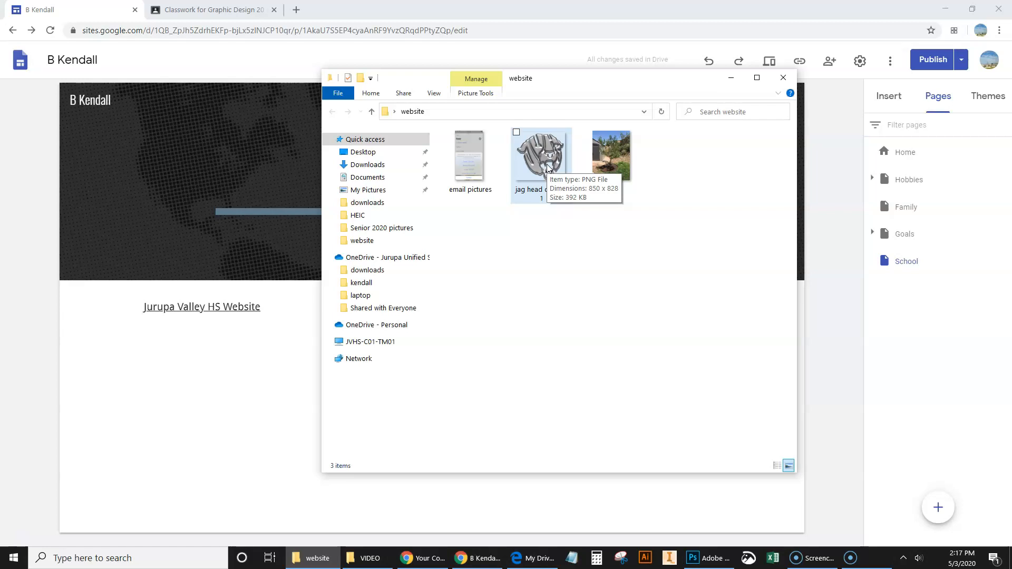
double_click(545, 173)
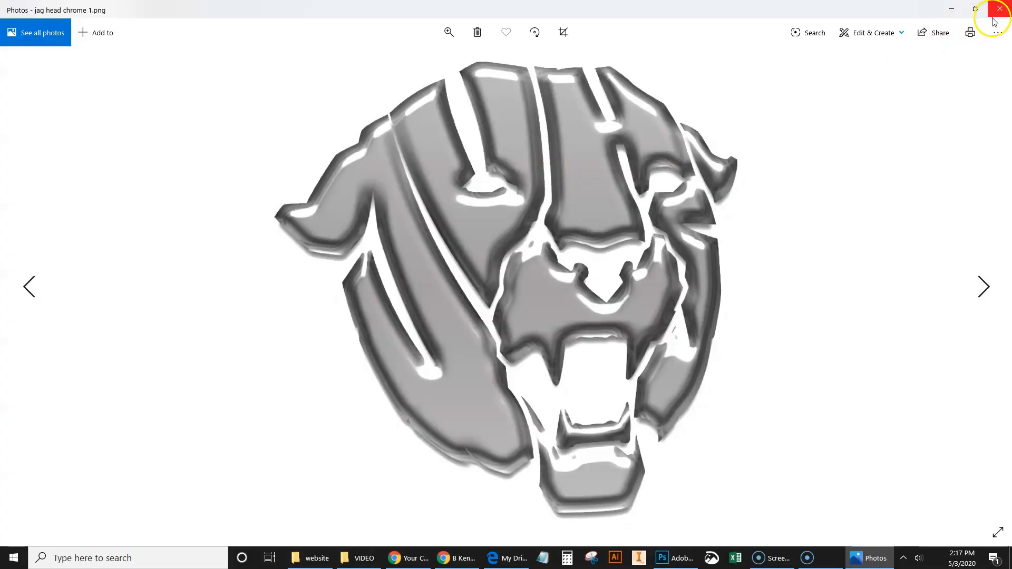
click(998, 8)
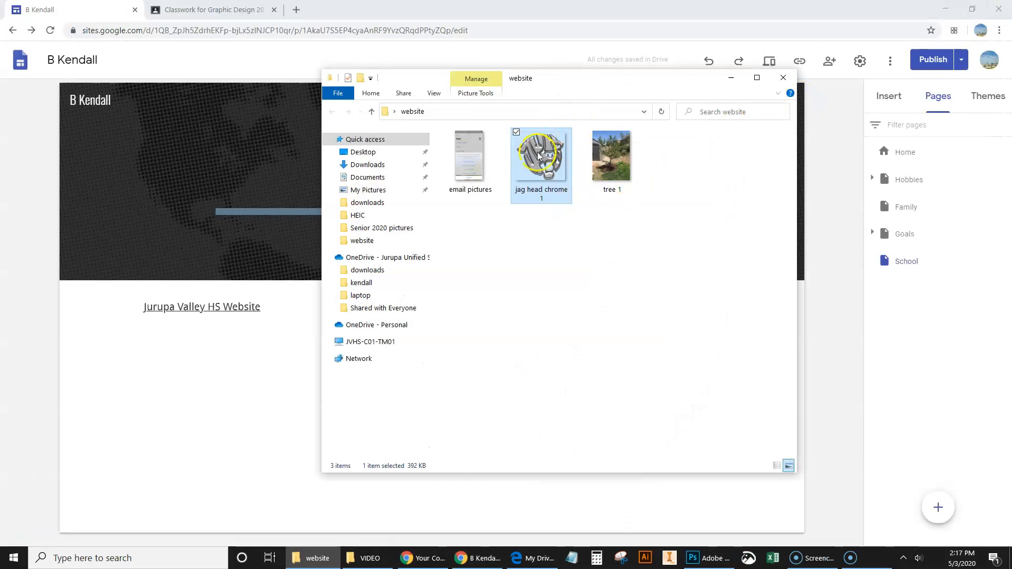
Step: Open "jag head chrome 1.png" in Photoshop in a floating window and resize the image to 400 pixels wide
drag(536, 167, 413, 352)
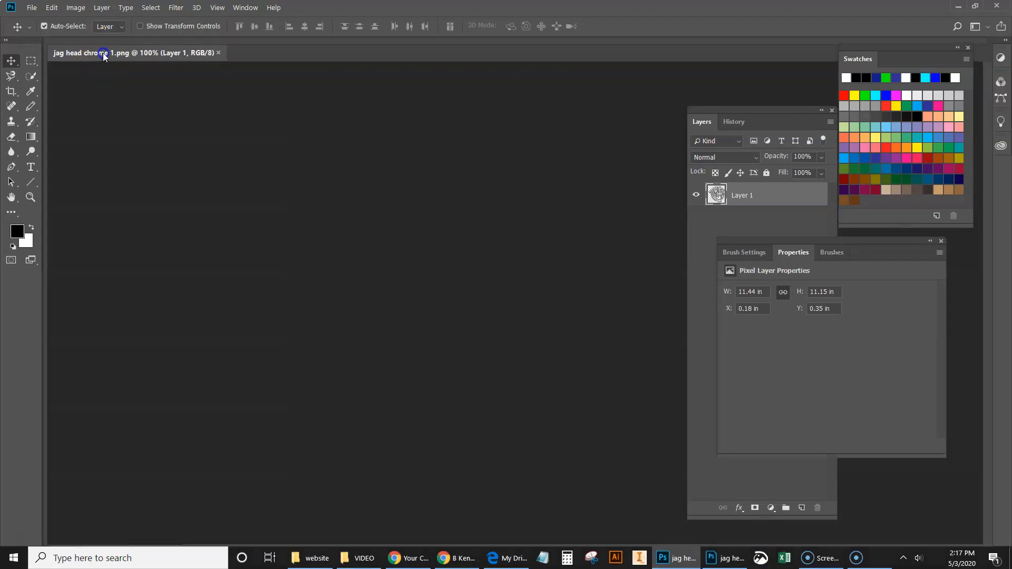
drag(102, 53, 138, 58)
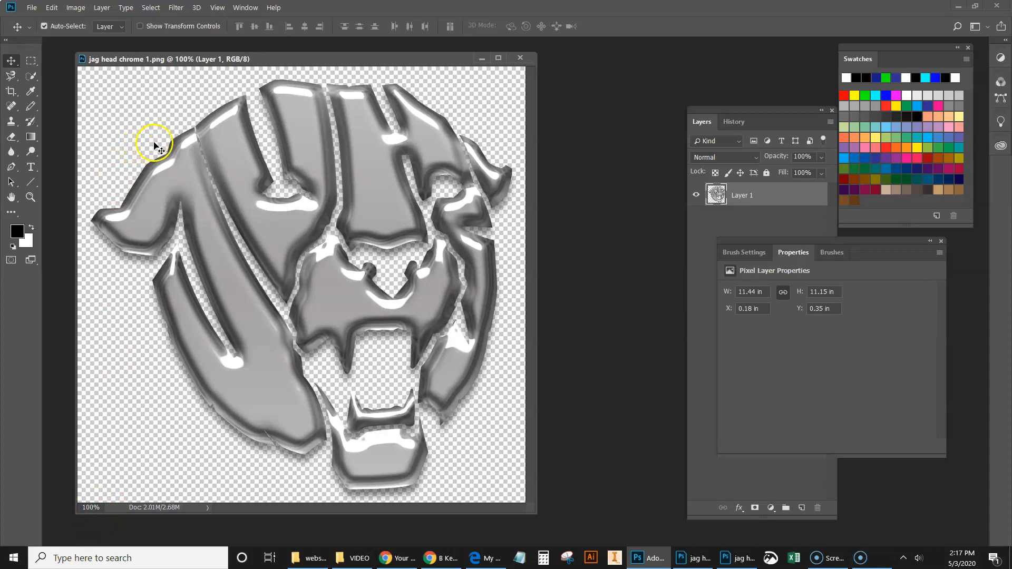
click(76, 8)
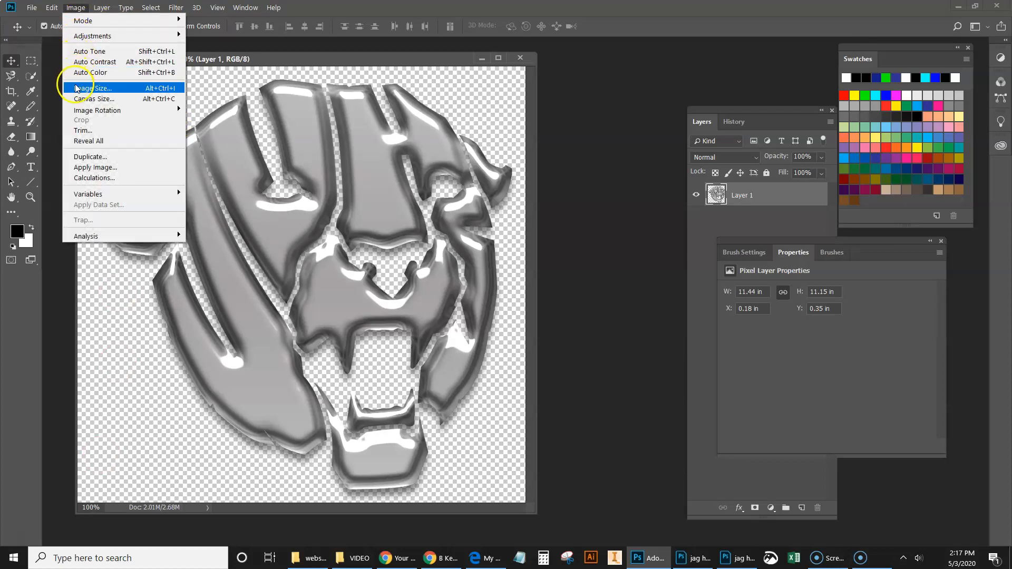
click(154, 90)
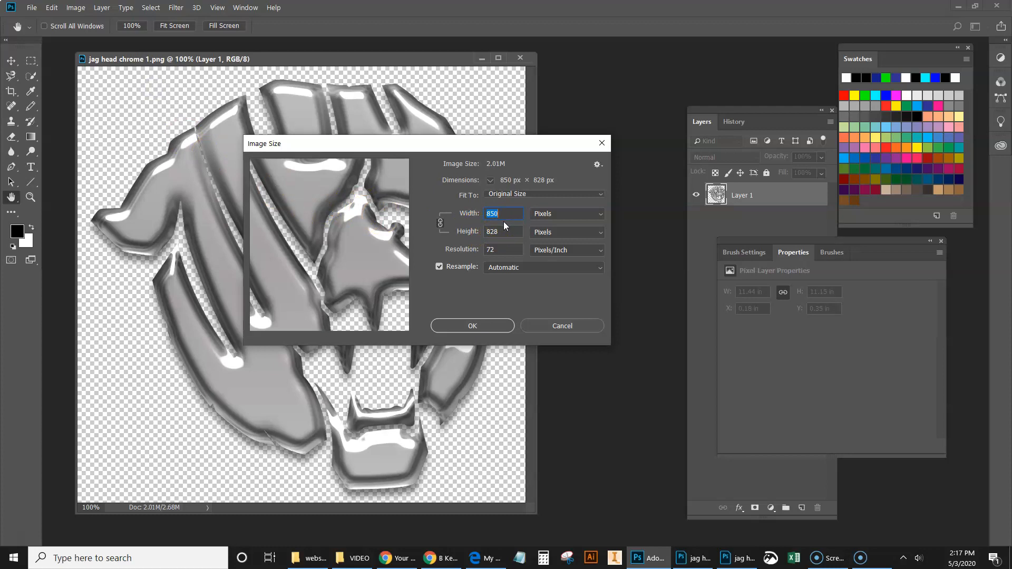
text(400)
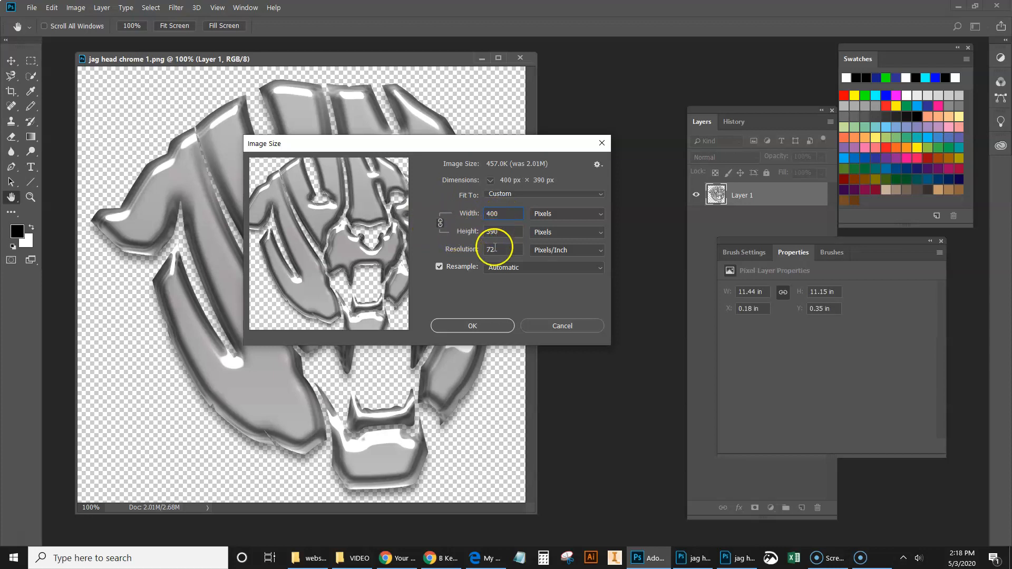
click(479, 328)
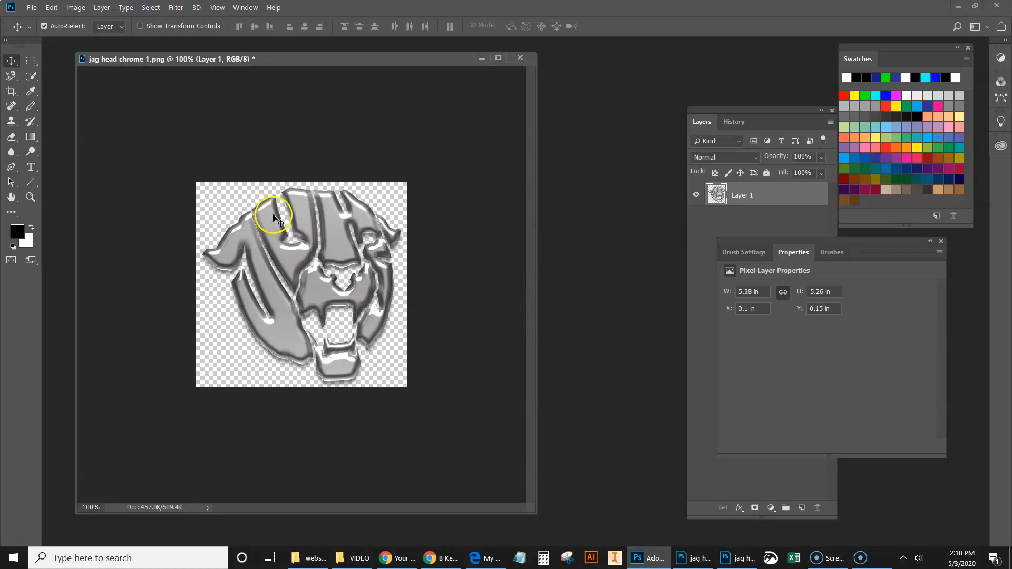
Step: Save the resized image as a PNG copy named "jag head chrome 1 400px wide" in the website folder
click(33, 7)
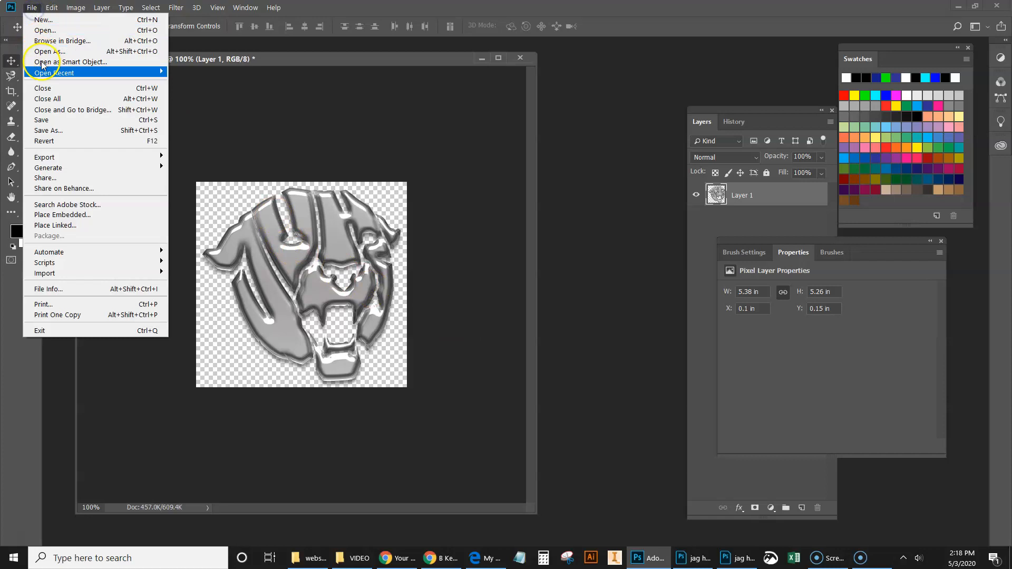
click(46, 132)
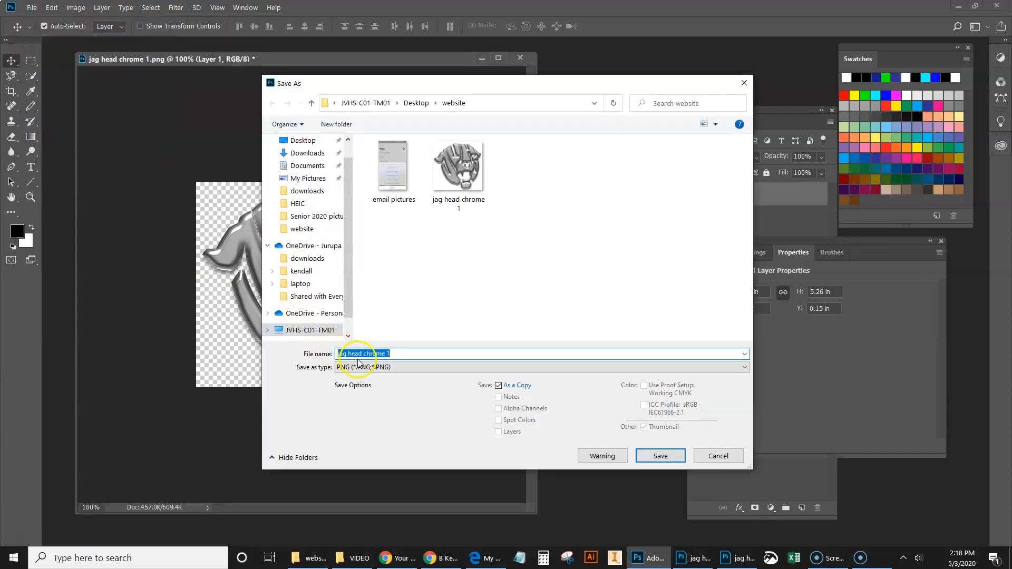
click(415, 358)
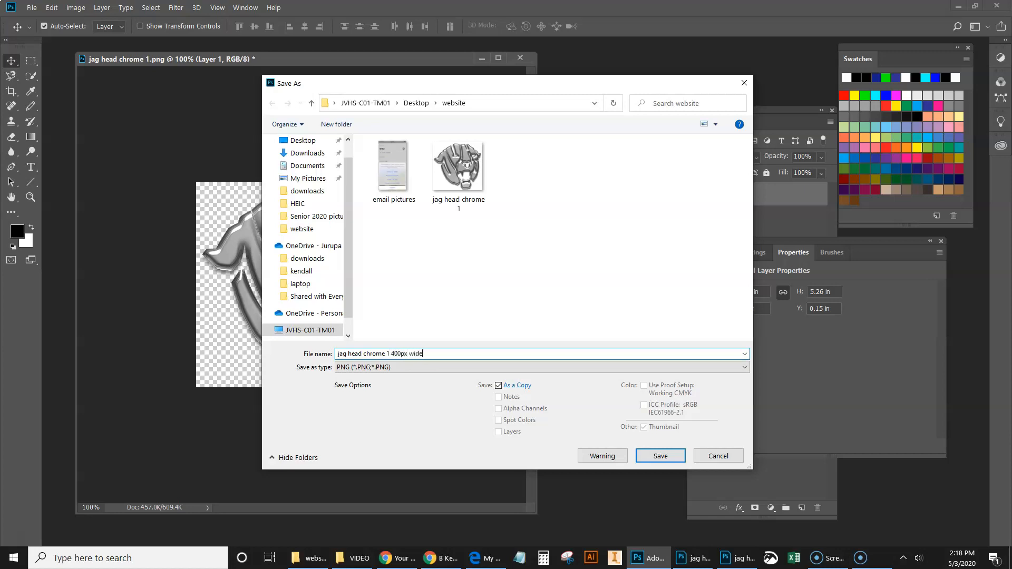
key(Return)
click(574, 167)
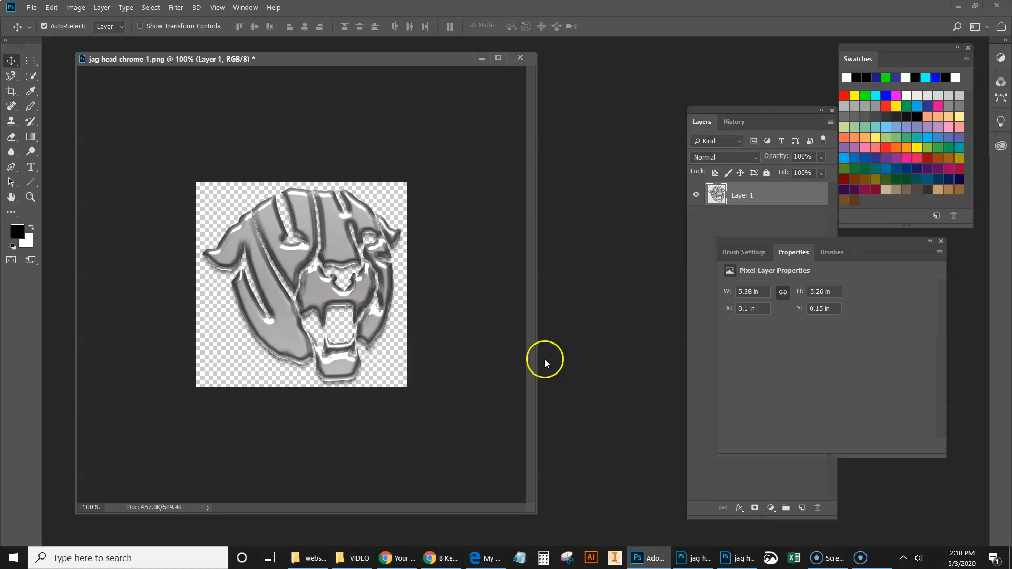
Step: Switch back to Google Sites and examine the image selection sources, including By URL and Google Image Search, without inserting anything
click(444, 558)
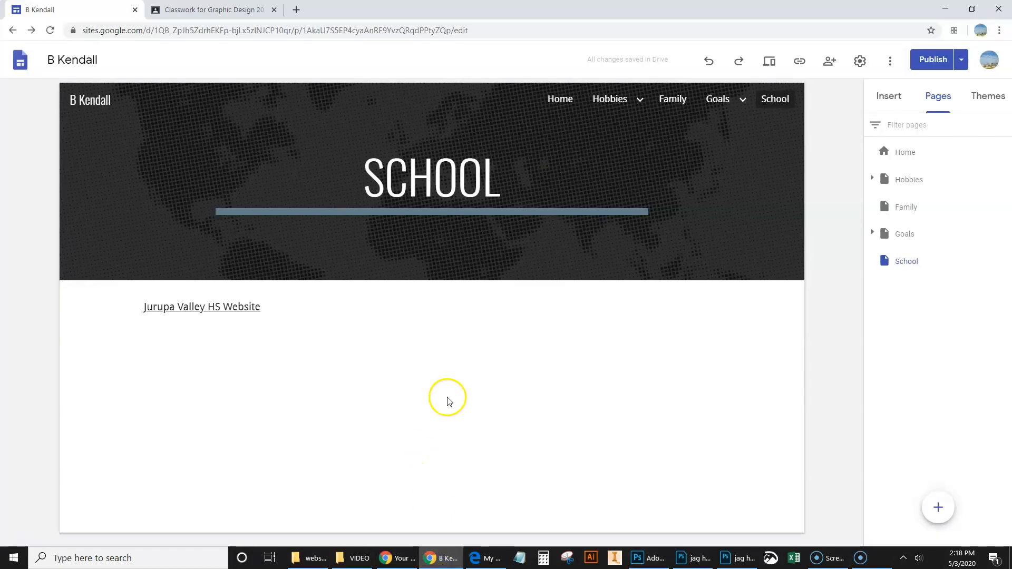
double_click(457, 349)
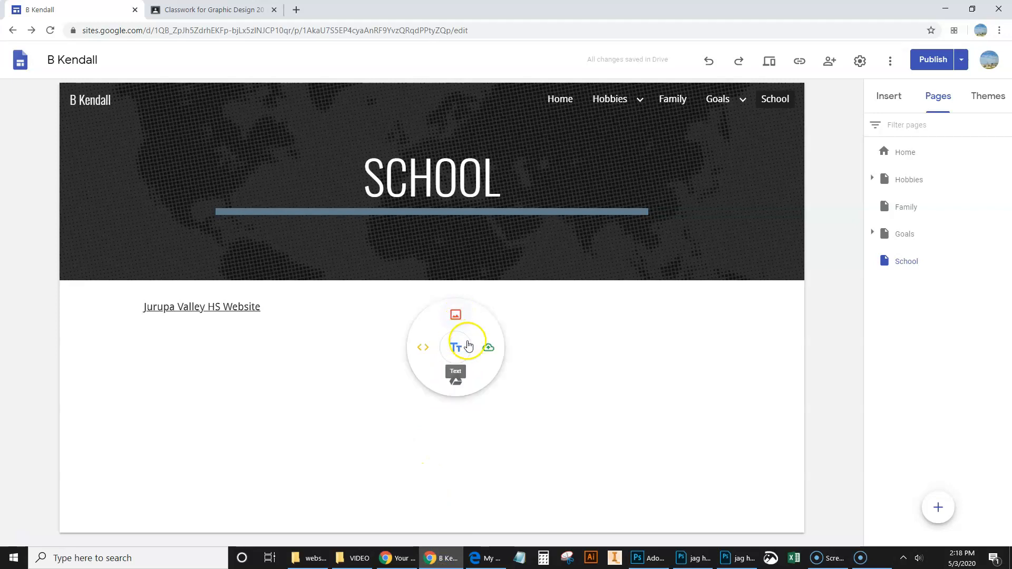
click(891, 98)
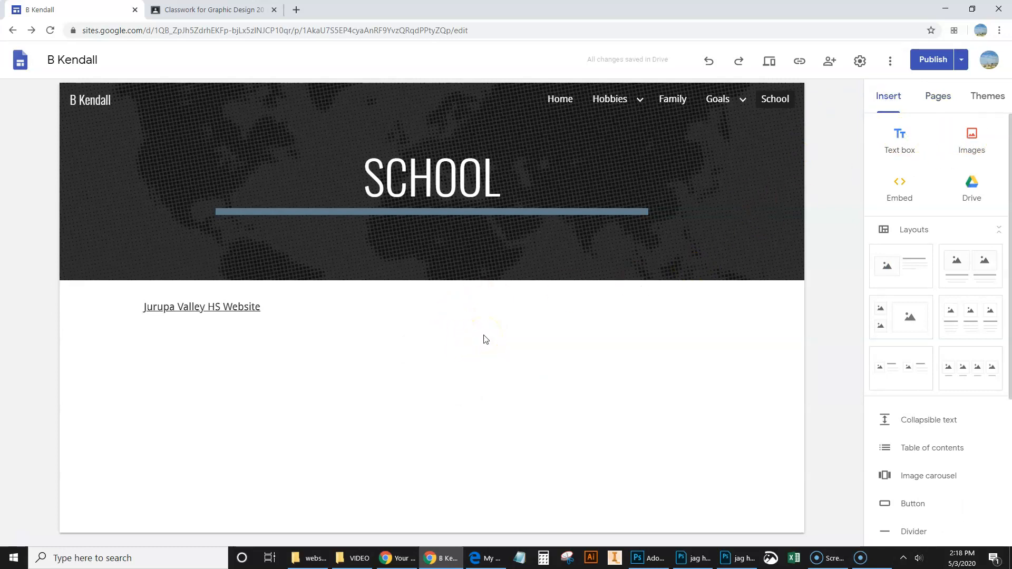
double_click(483, 335)
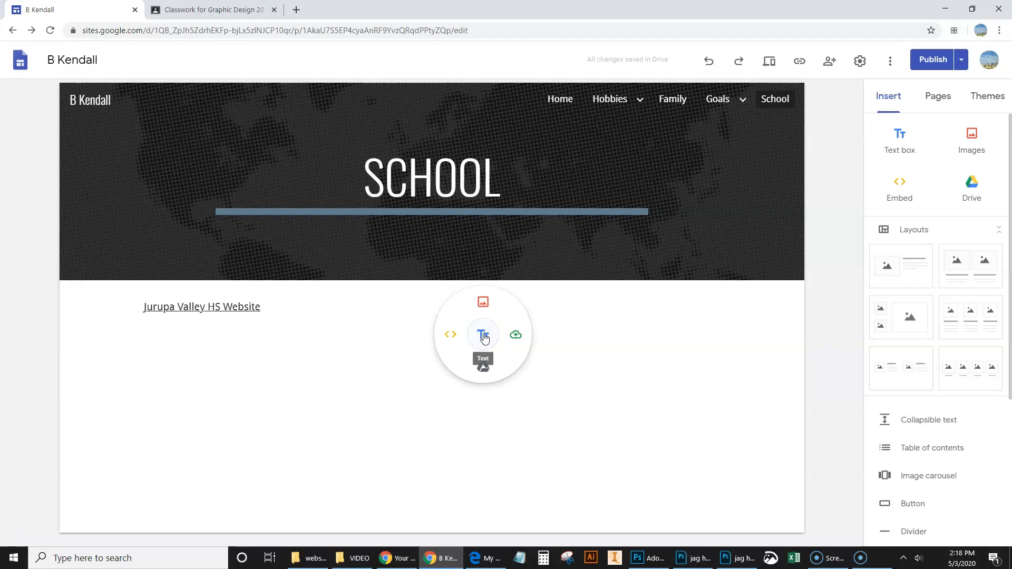
click(483, 301)
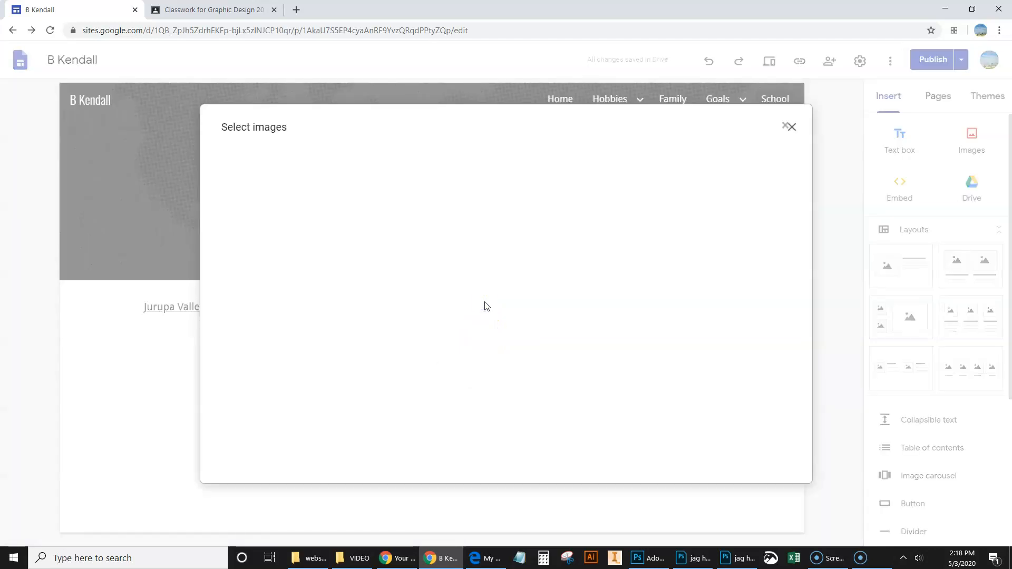
click(336, 221)
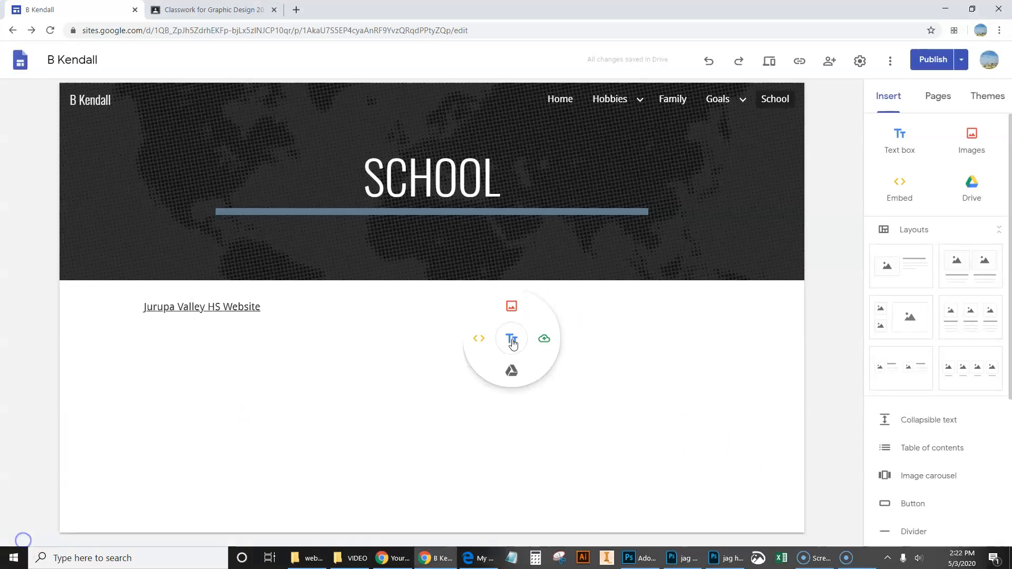
click(511, 304)
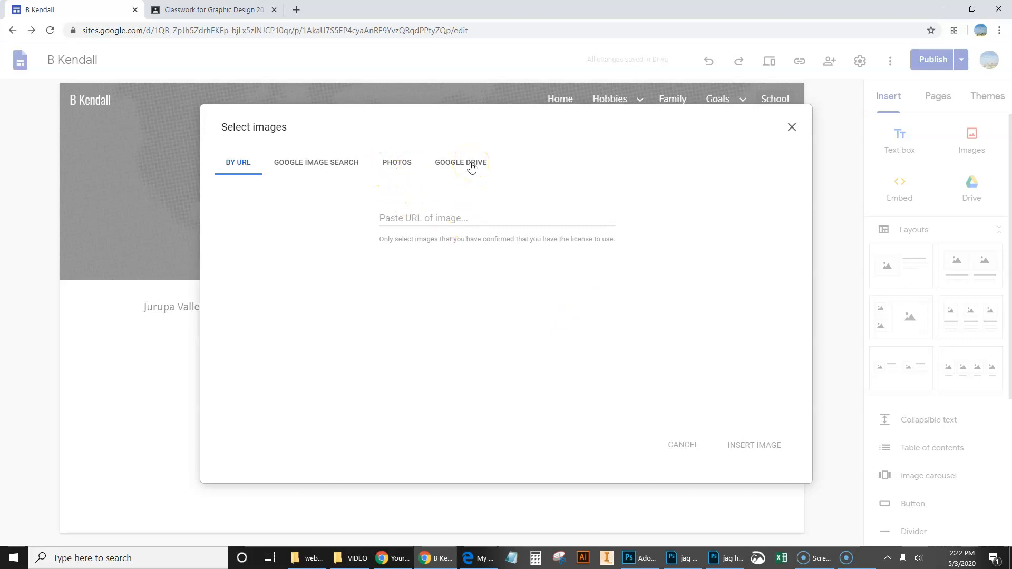
click(323, 165)
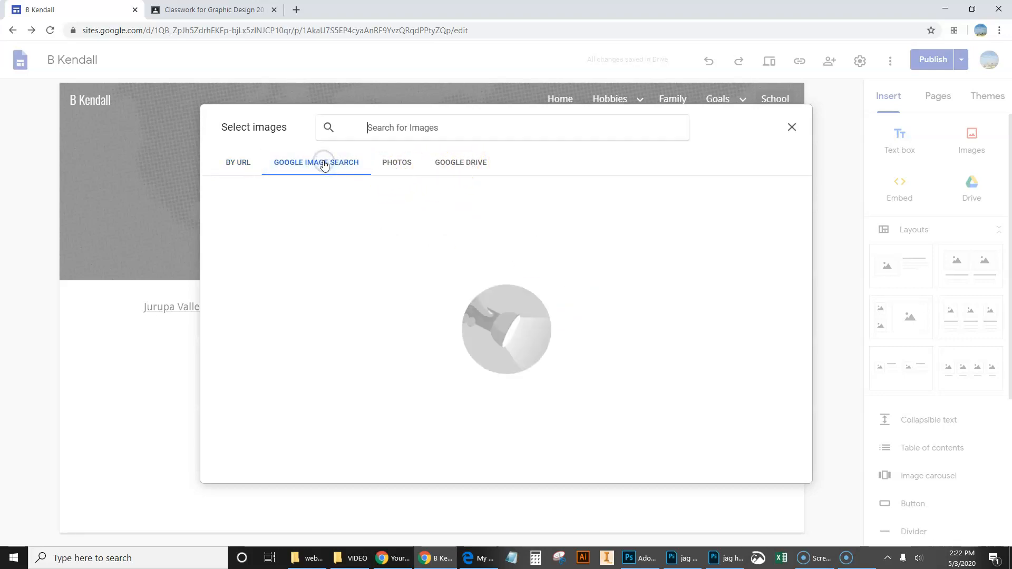
click(393, 131)
click(791, 128)
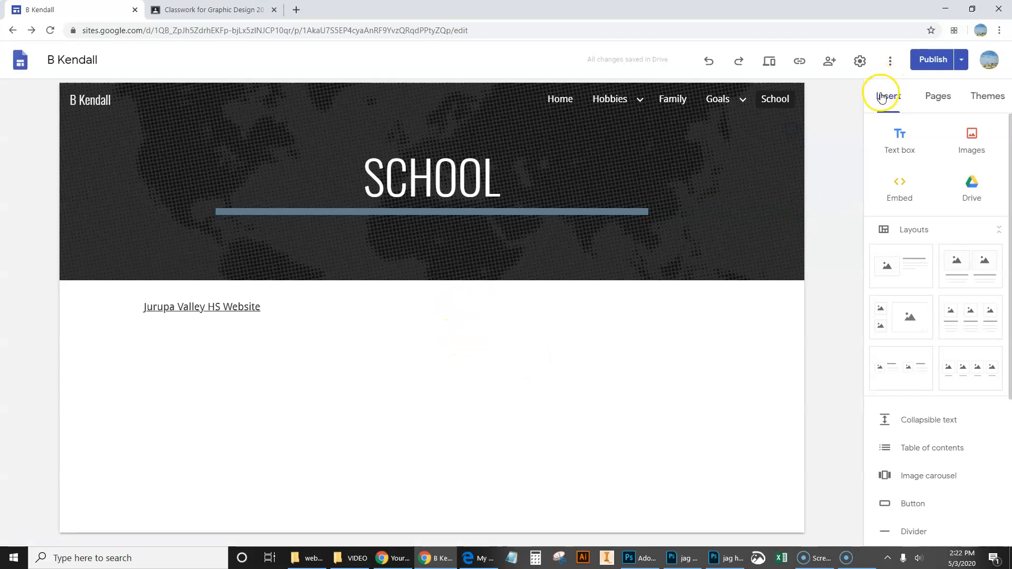
Step: Upload "jag head chrome 1 400px wide" from the website folder on the Desktop to the School page
click(972, 139)
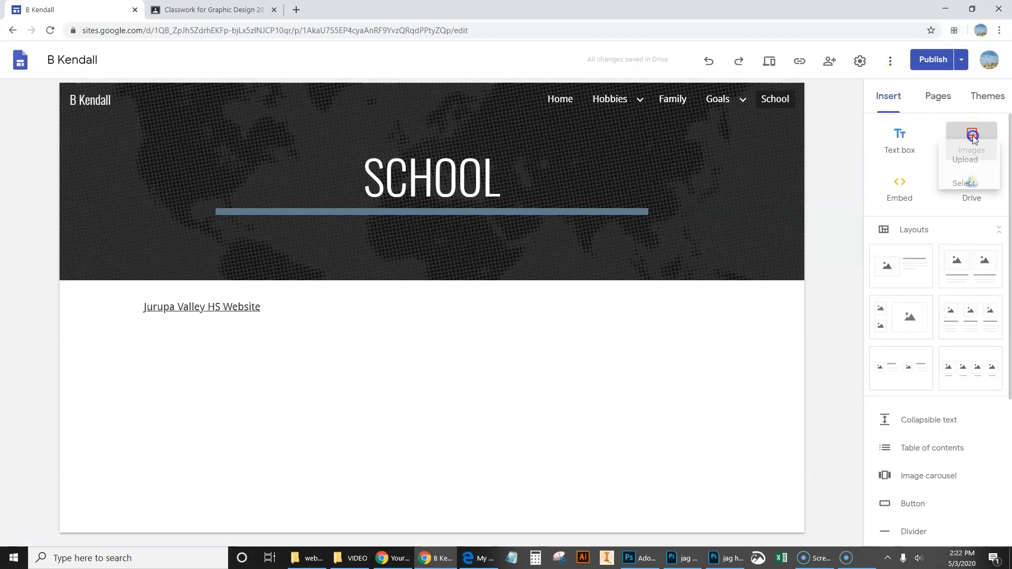
click(959, 185)
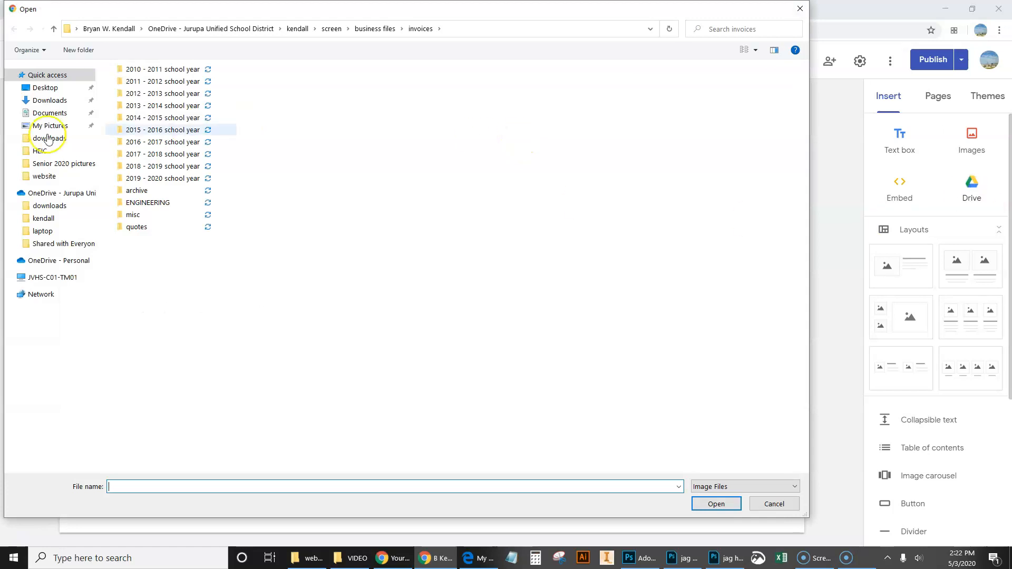
click(44, 89)
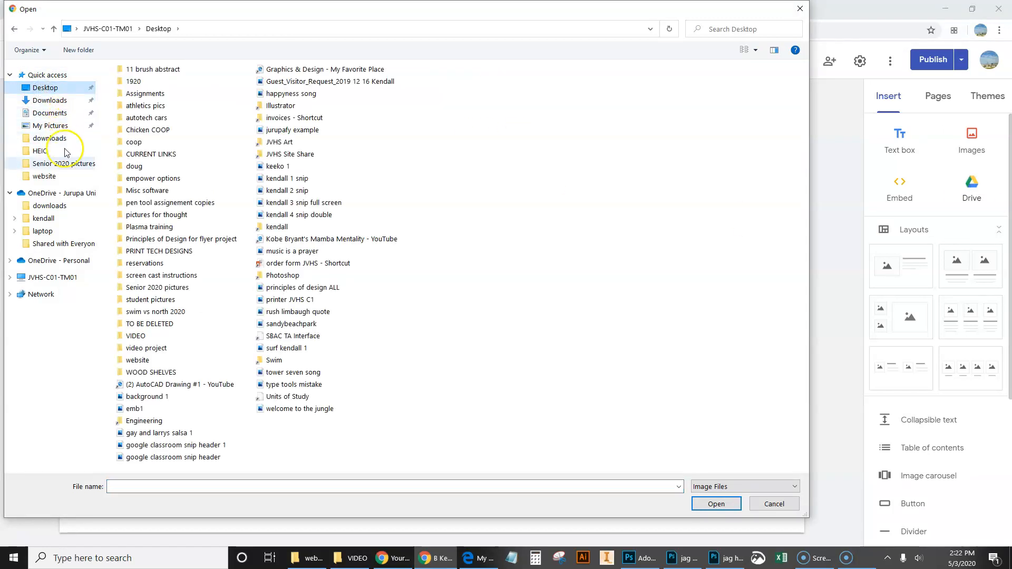
double_click(137, 360)
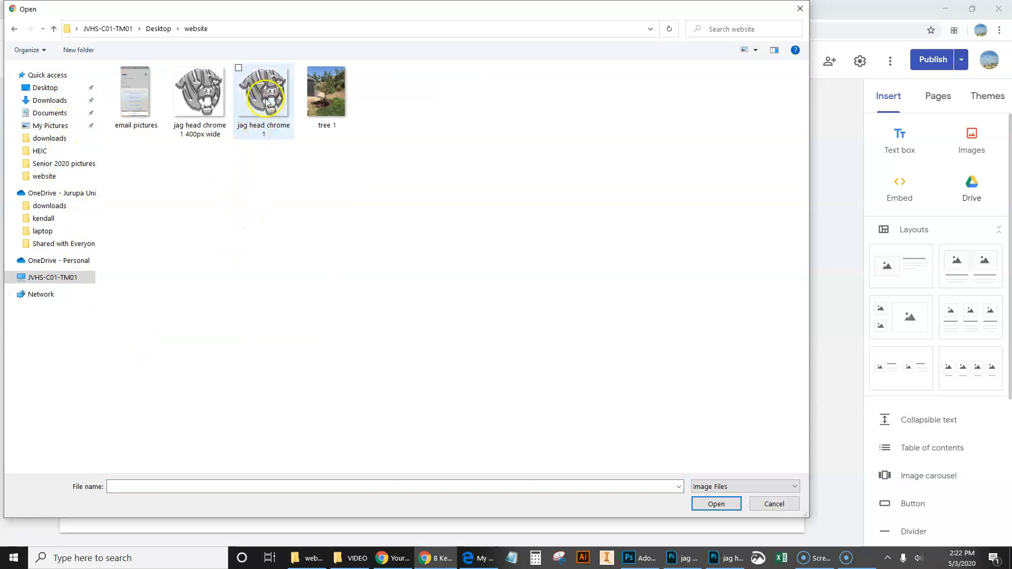
click(199, 111)
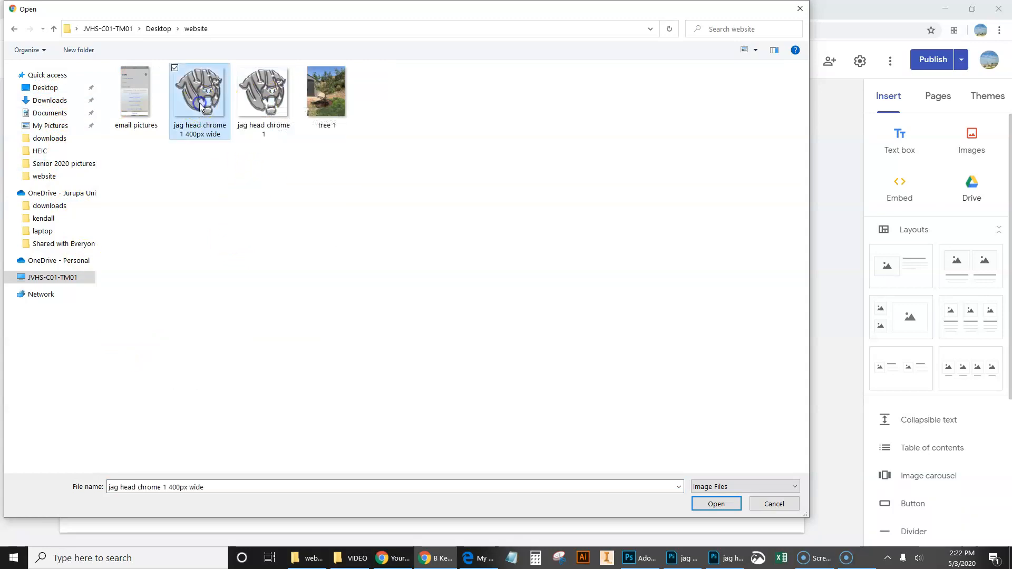
click(715, 504)
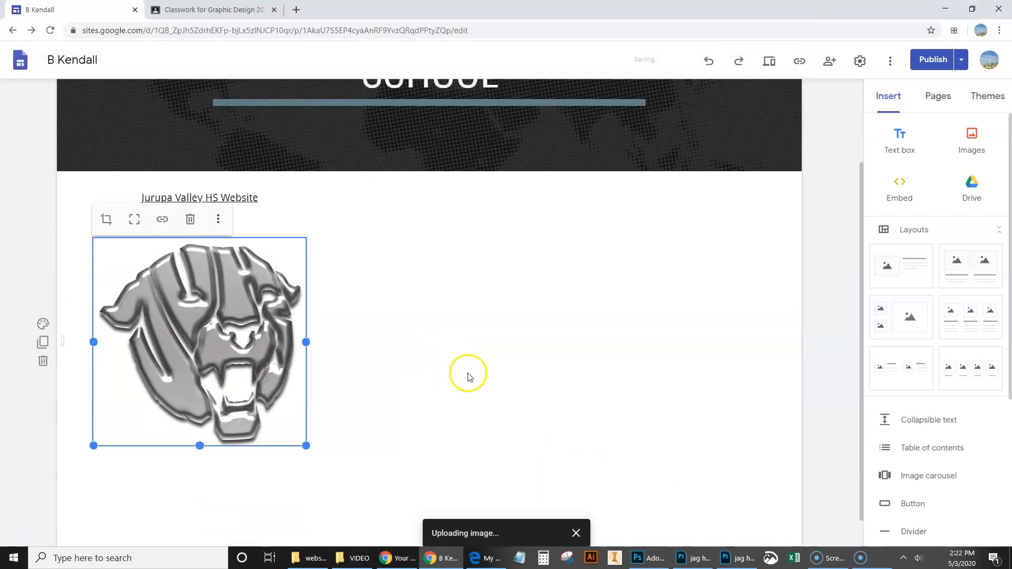
Step: Move the "Jurupa Valley HS Website" text box into its own section below the jaguar image
drag(272, 343, 210, 232)
click(219, 199)
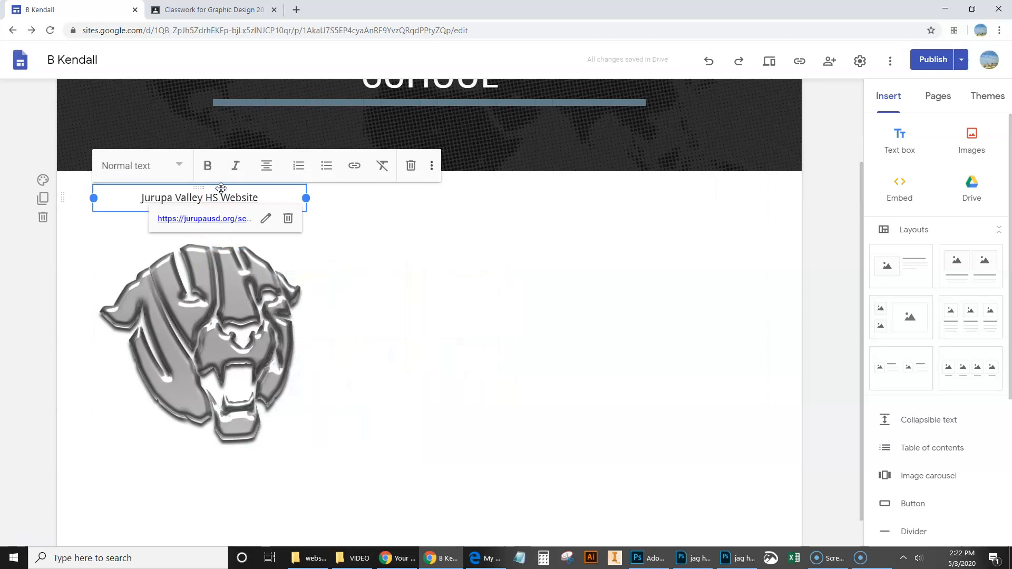
drag(221, 190, 365, 327)
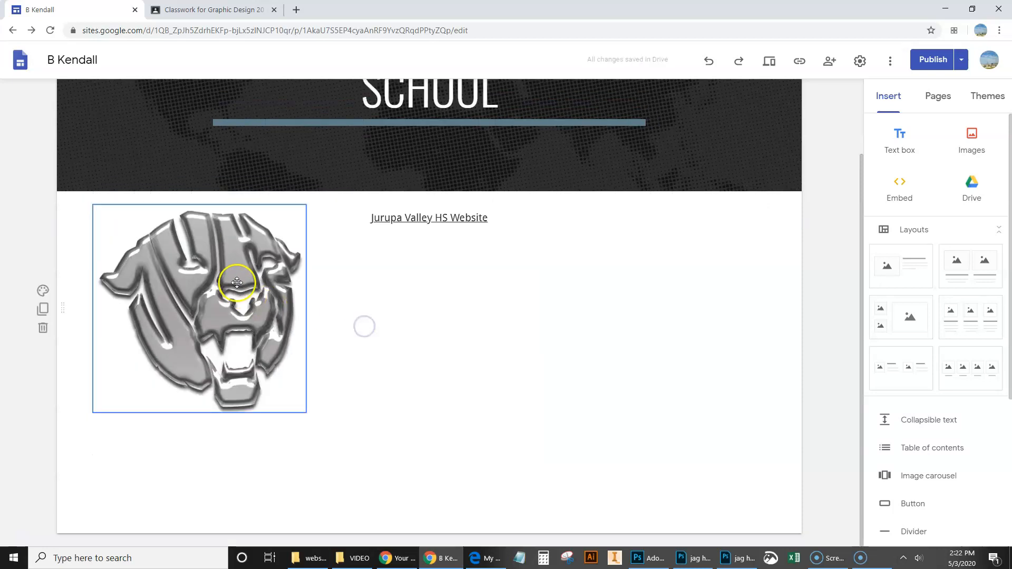
drag(388, 208, 189, 445)
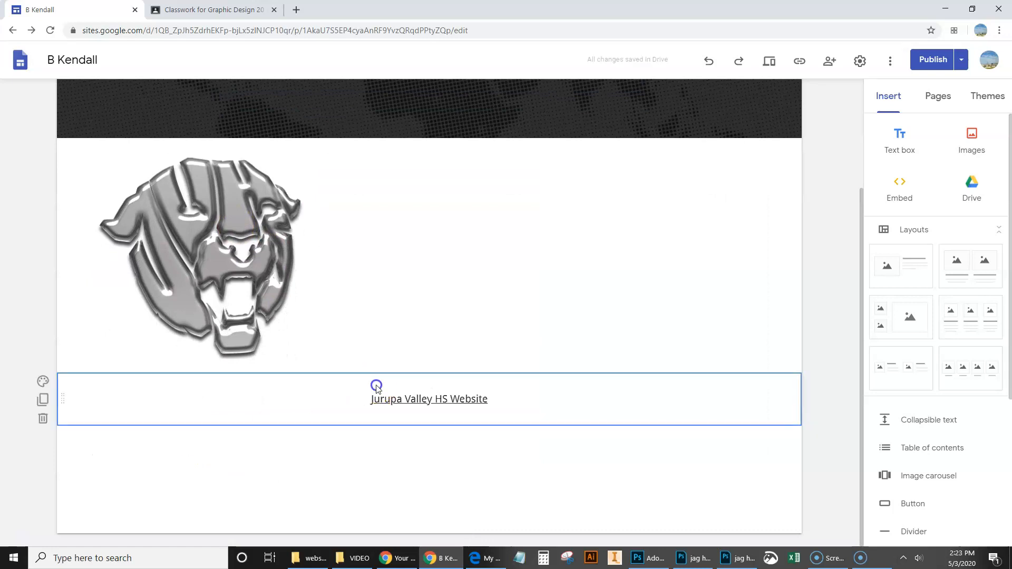
Step: Move the "Jurupa Valley HS Website" text box so it is centred directly beneath the jaguar image
drag(376, 392, 131, 407)
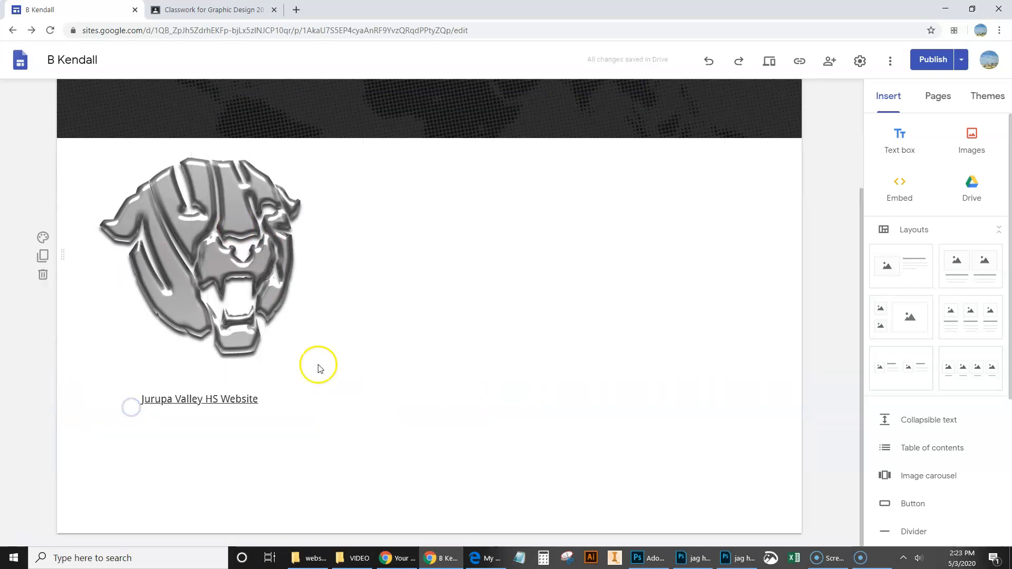
scroll(493, 345, up, 2)
click(235, 453)
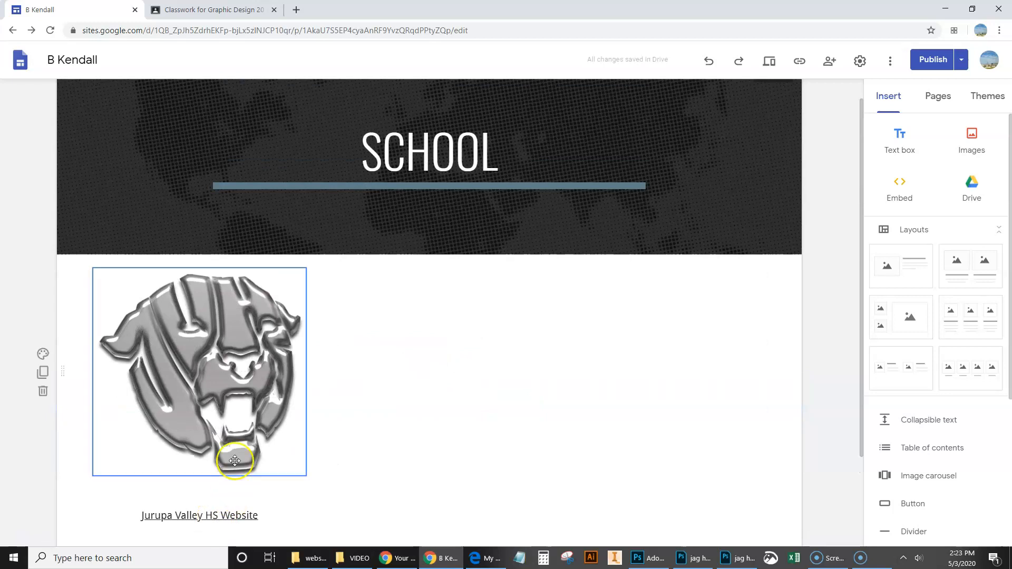
Step: Link the jaguar image to the copied Jurupa Valley High School website address
click(220, 373)
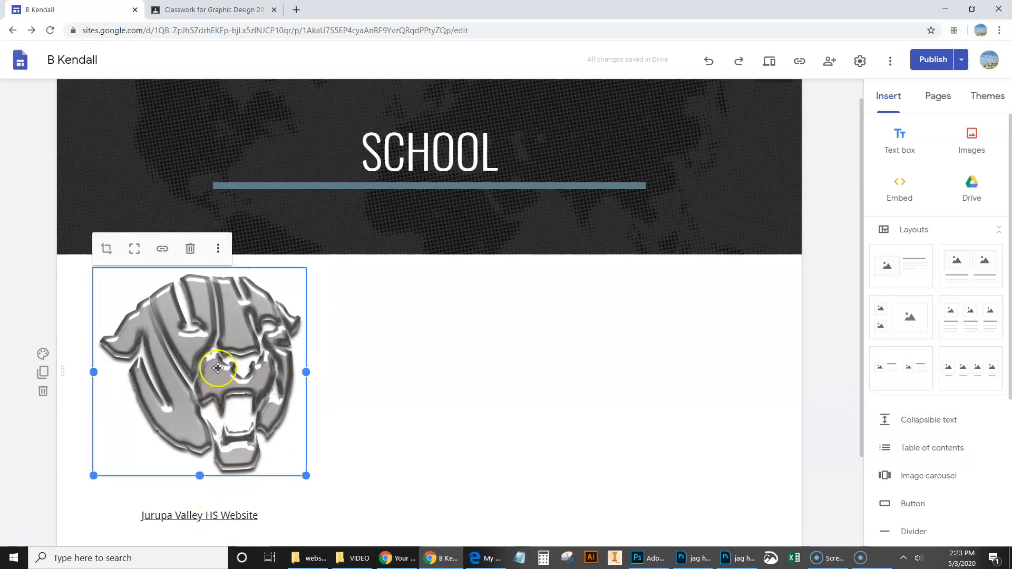
click(162, 253)
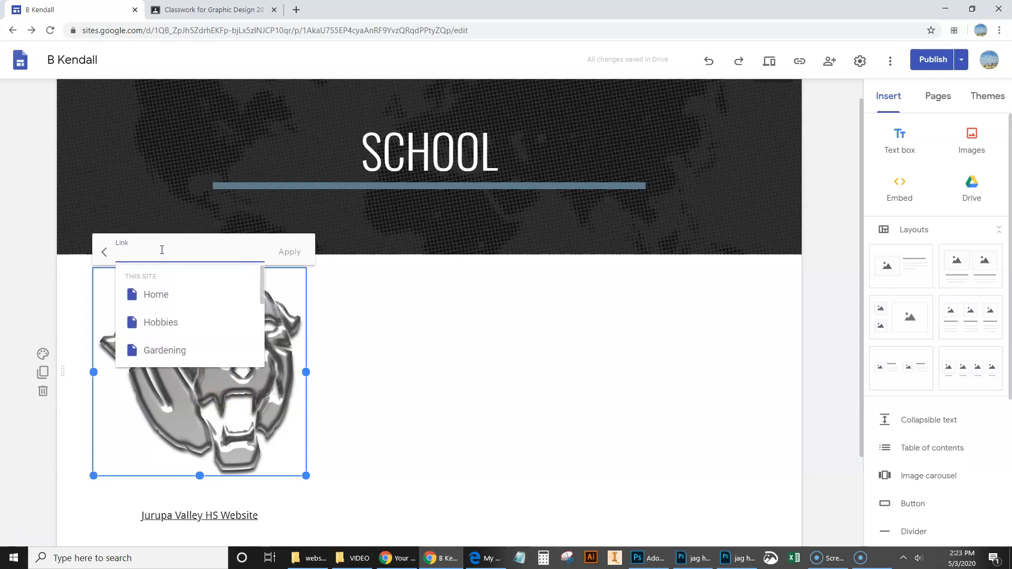
key(ctrl+v)
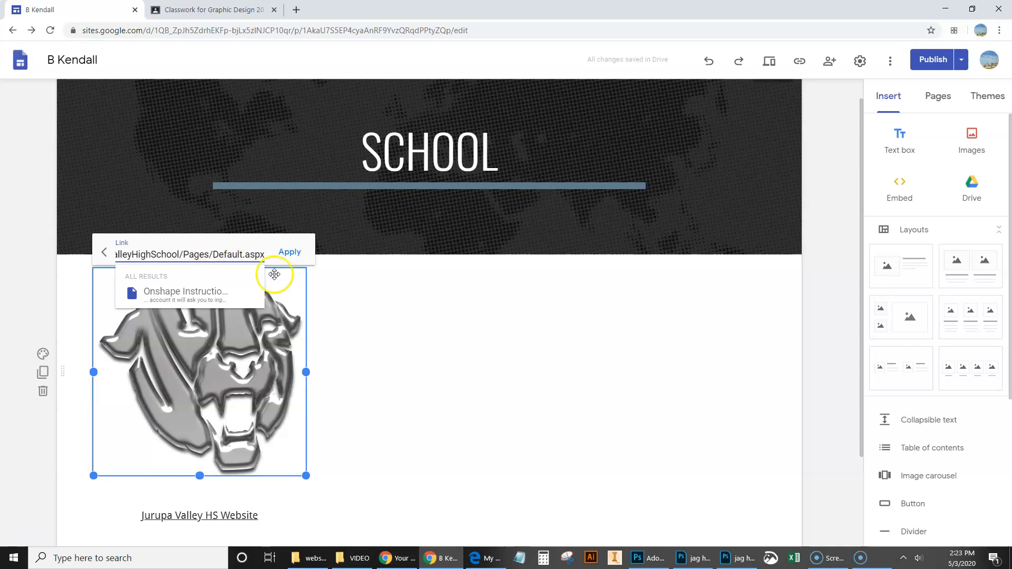
click(289, 251)
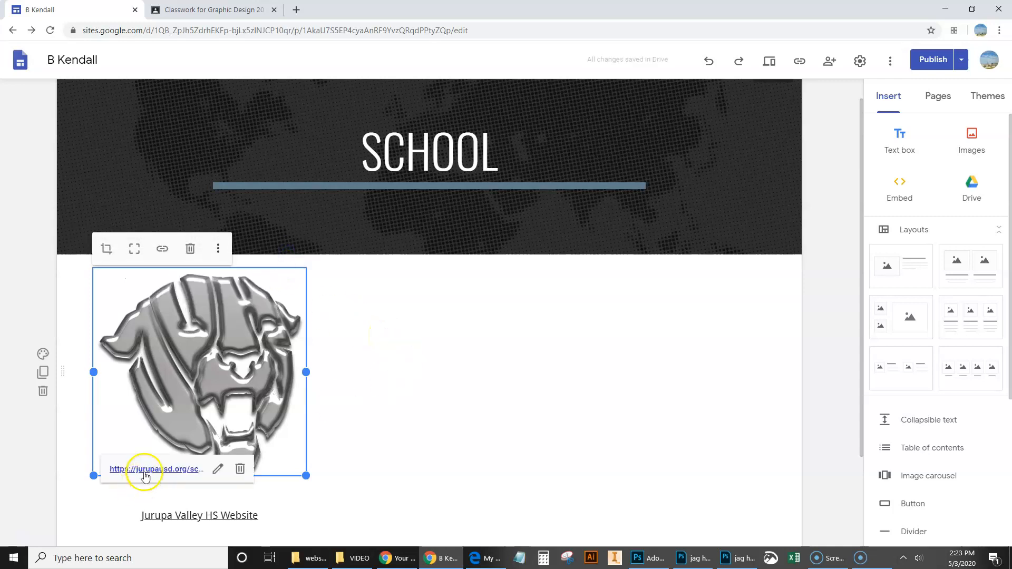
click(625, 362)
Step: Preview the School page in phone view, test the jaguar image's link, and return to the editor
click(768, 61)
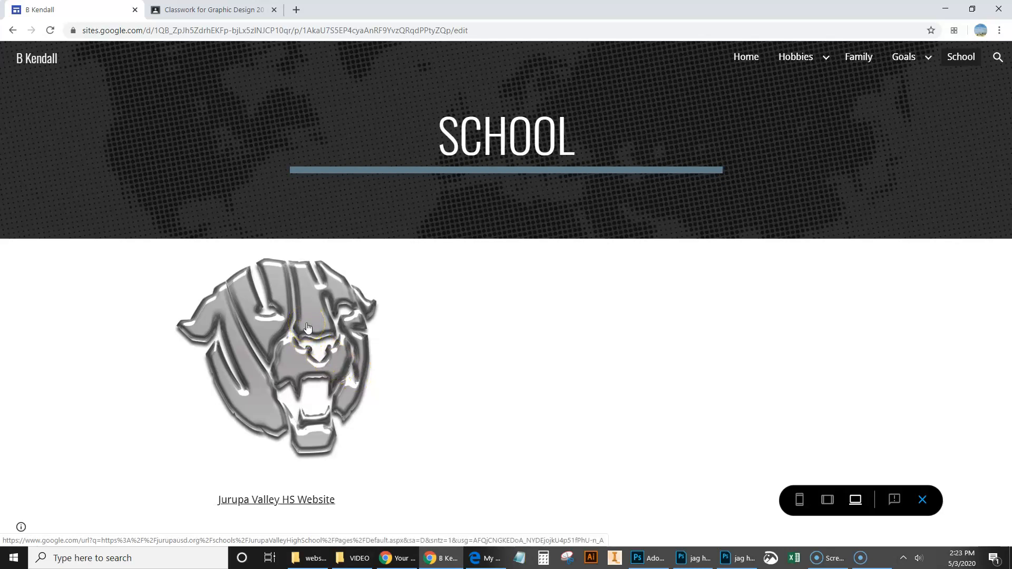
click(799, 500)
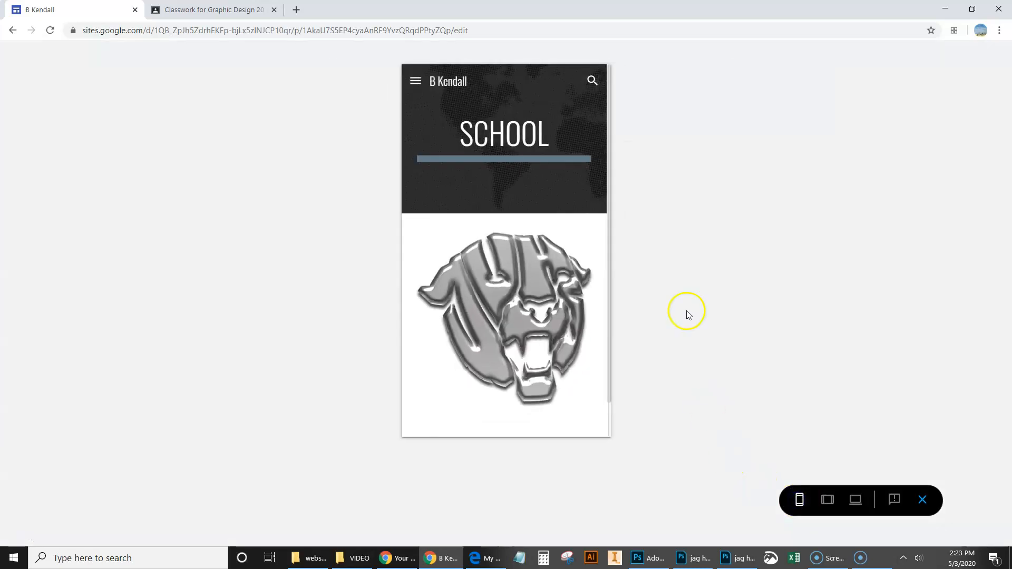
scroll(542, 309, down, 2)
scroll(538, 305, up, 2)
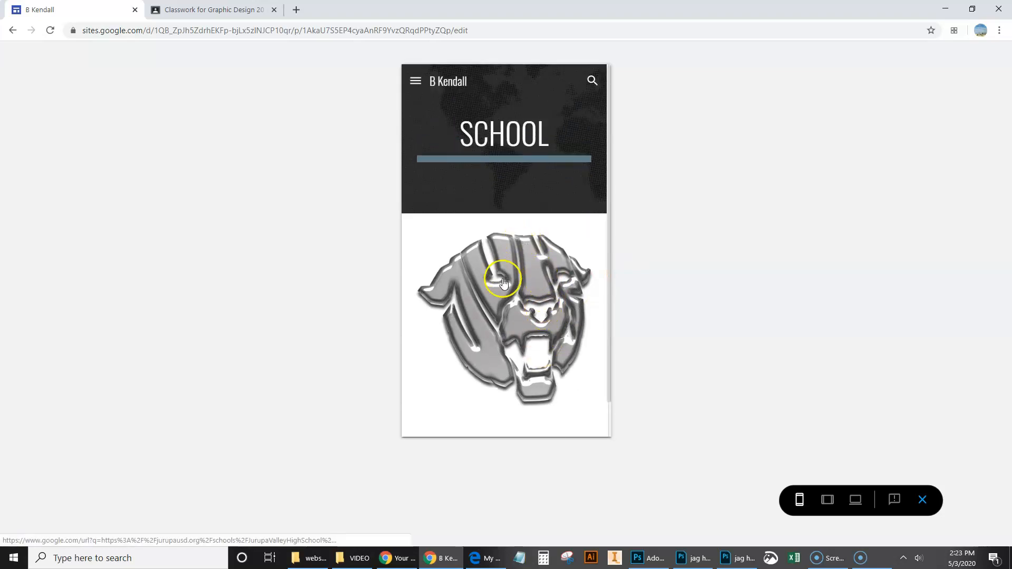
click(503, 283)
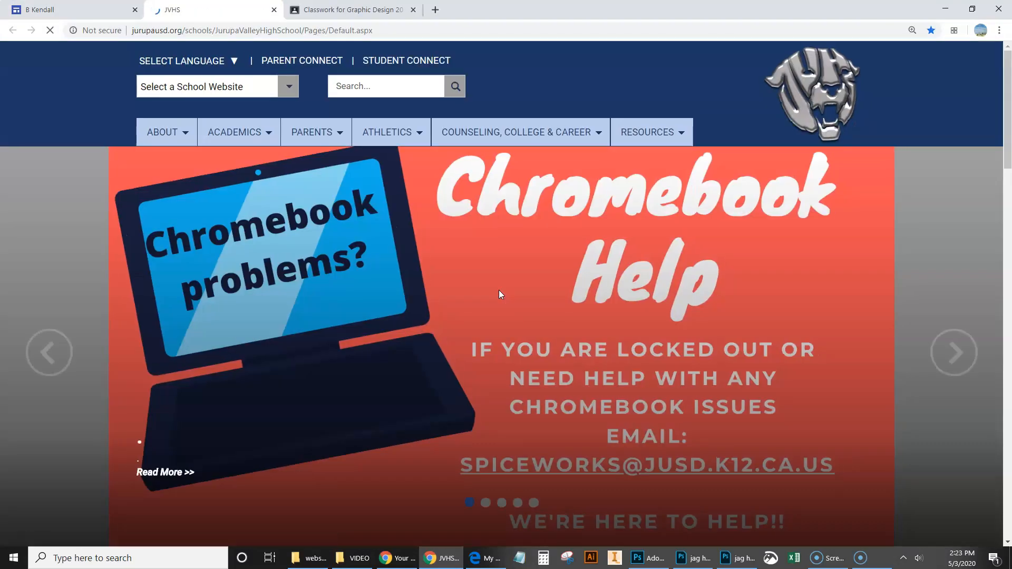
click(274, 10)
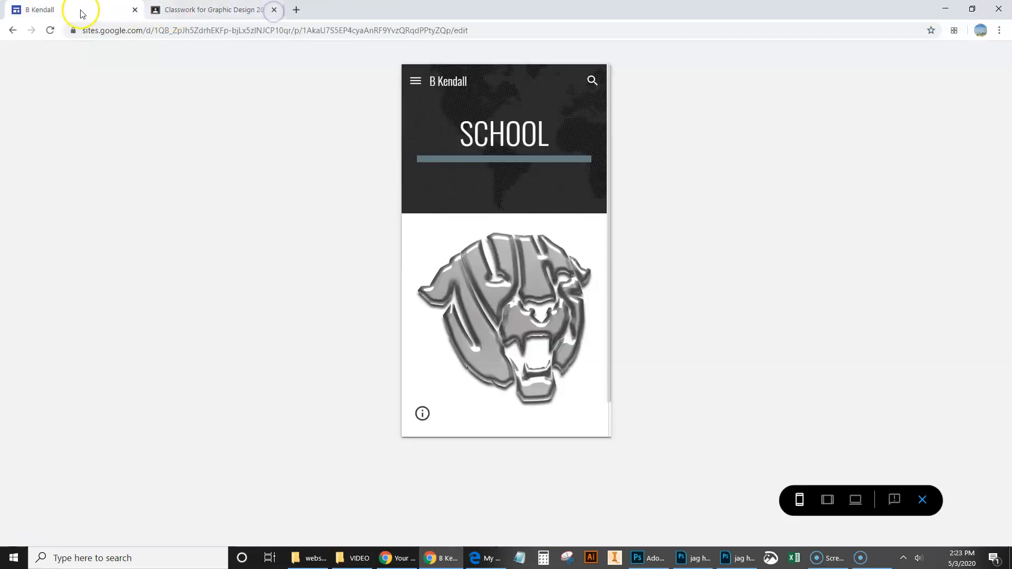
click(925, 507)
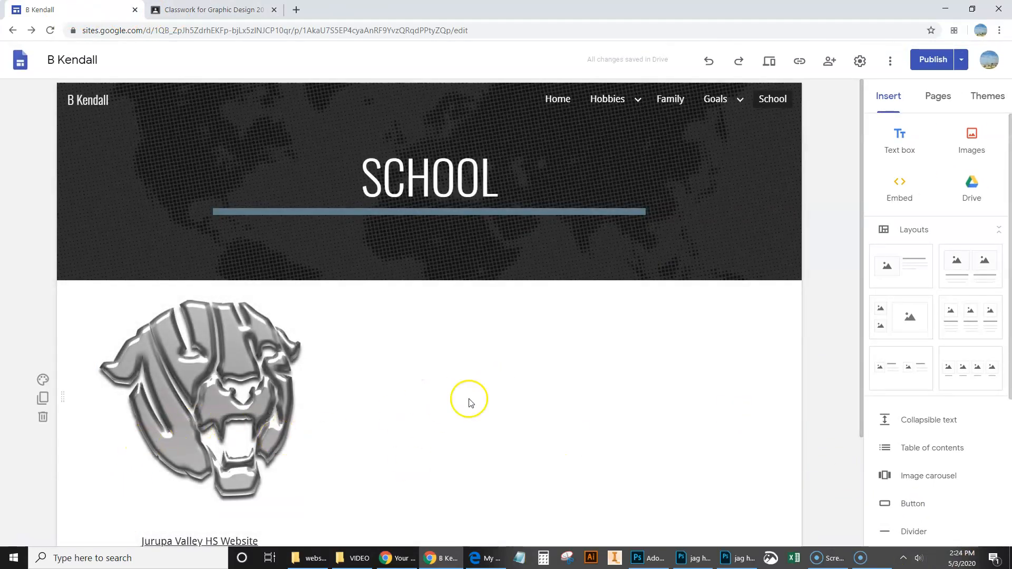
Step: Open the Gardening page under Hobbies for editing
scroll(468, 402, down, 2)
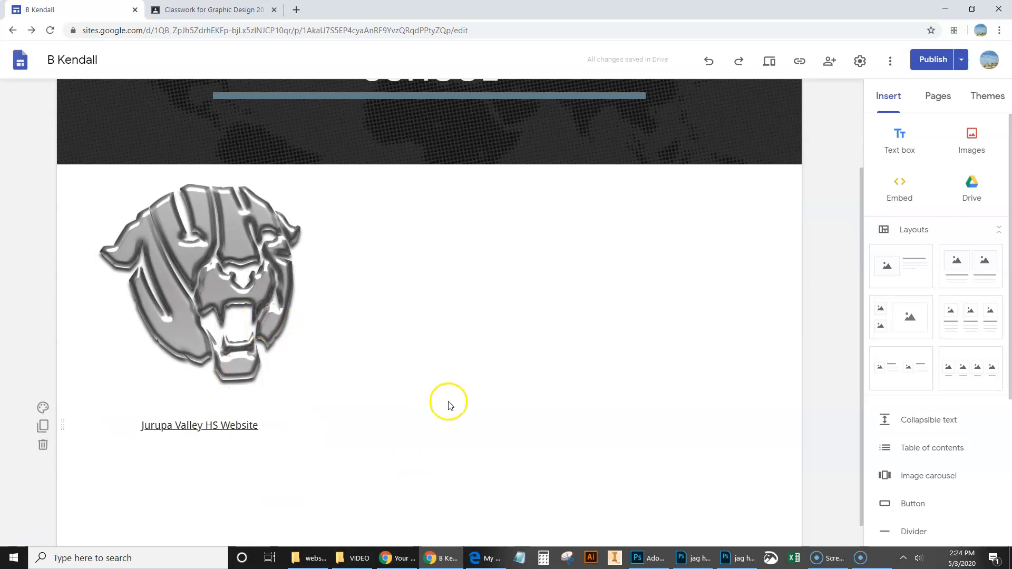
scroll(447, 402, up, 2)
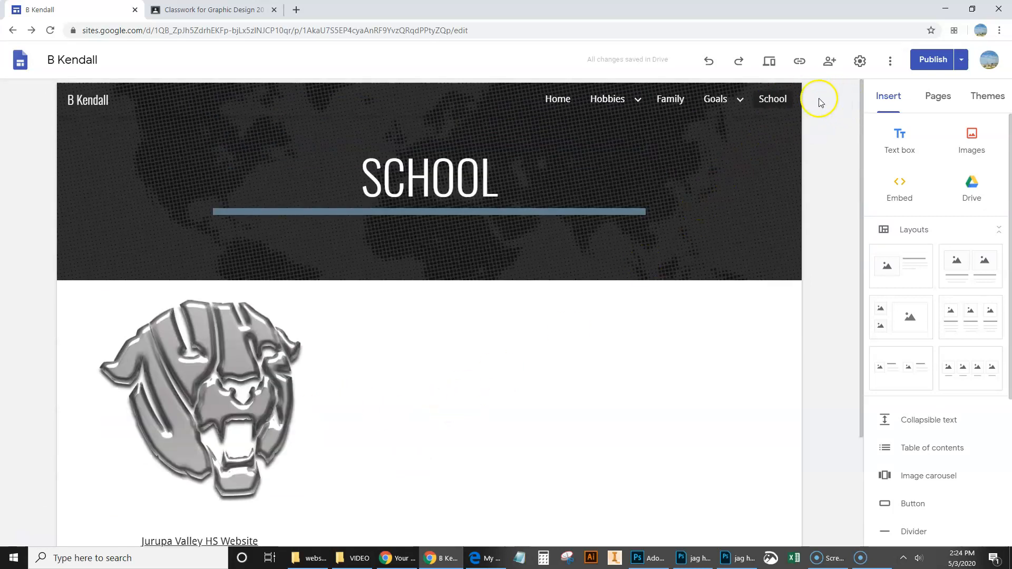
click(726, 100)
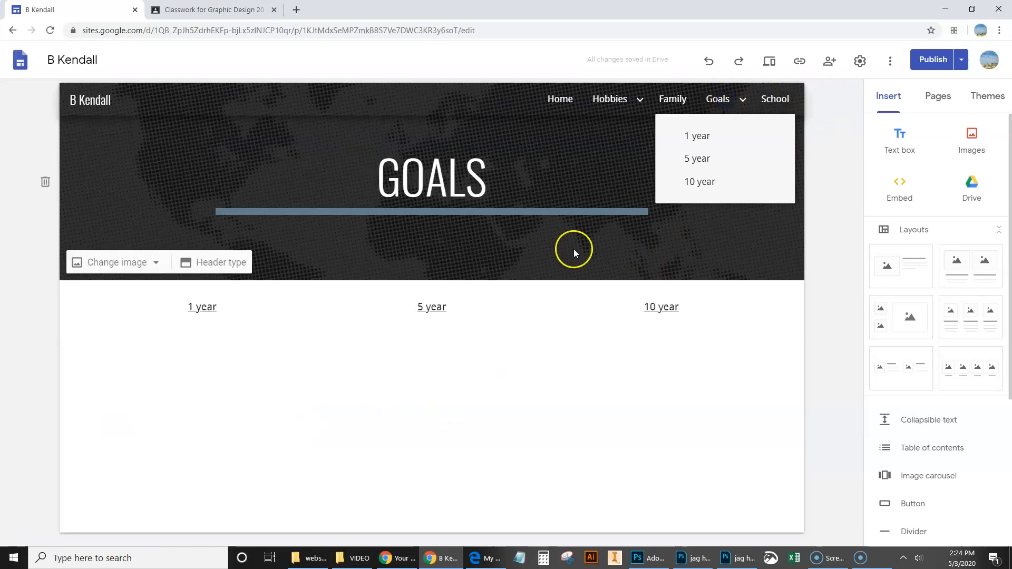
mouse_move(614, 101)
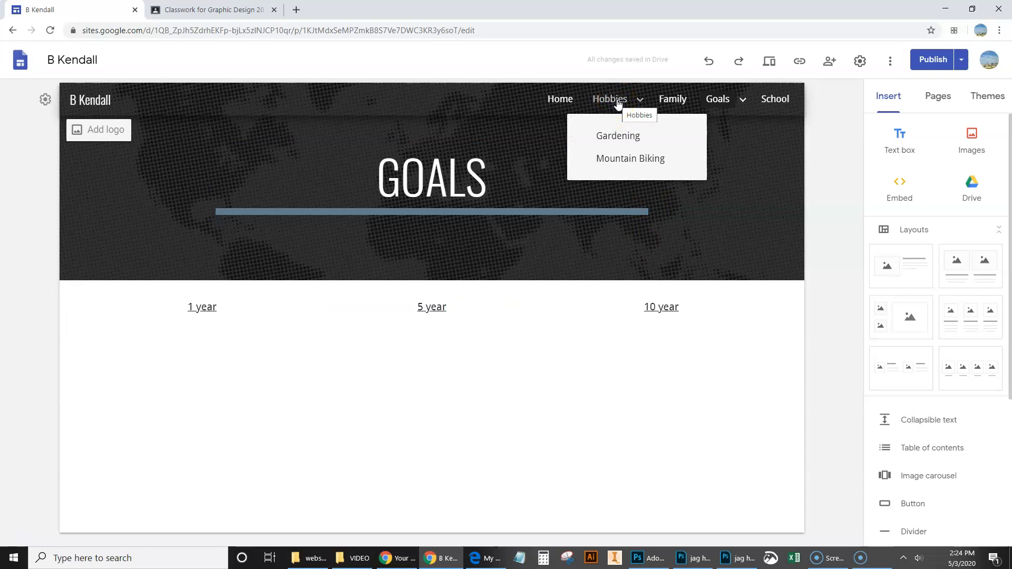
click(614, 138)
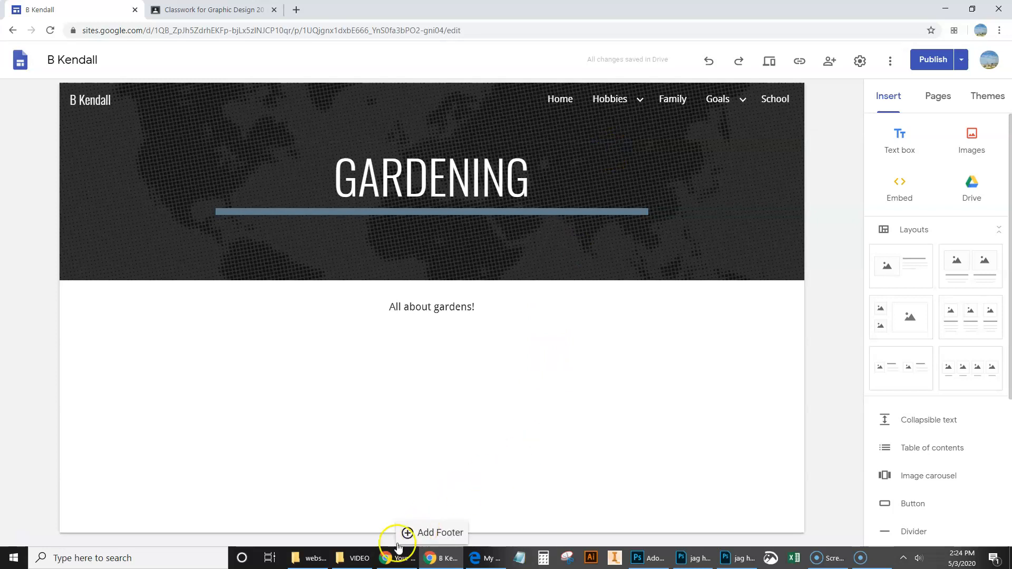
Step: Switch to the website folder in File Explorer and view the "tree 1" and "email pictures" images
click(366, 560)
click(311, 558)
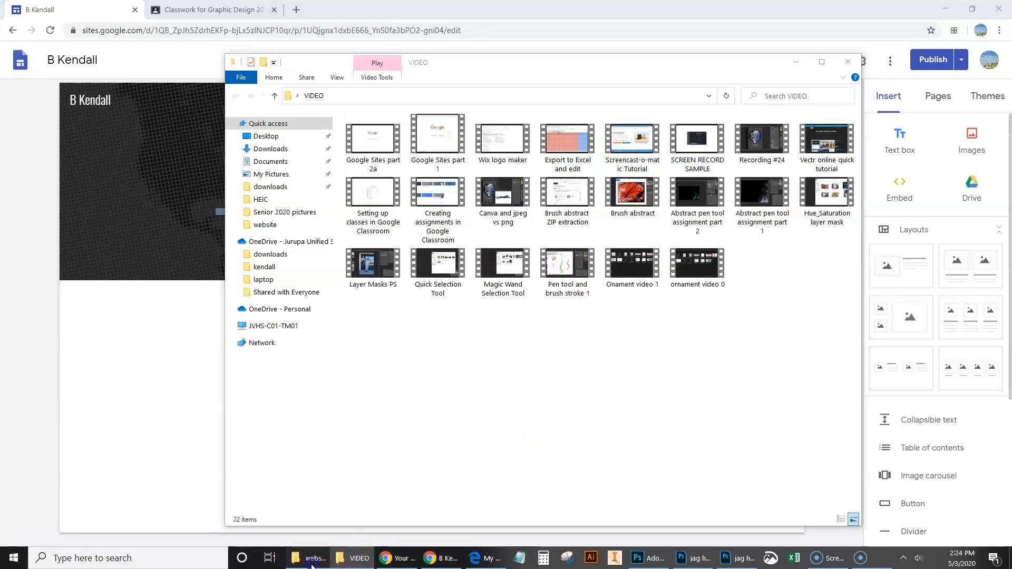
drag(751, 231, 558, 103)
double_click(674, 193)
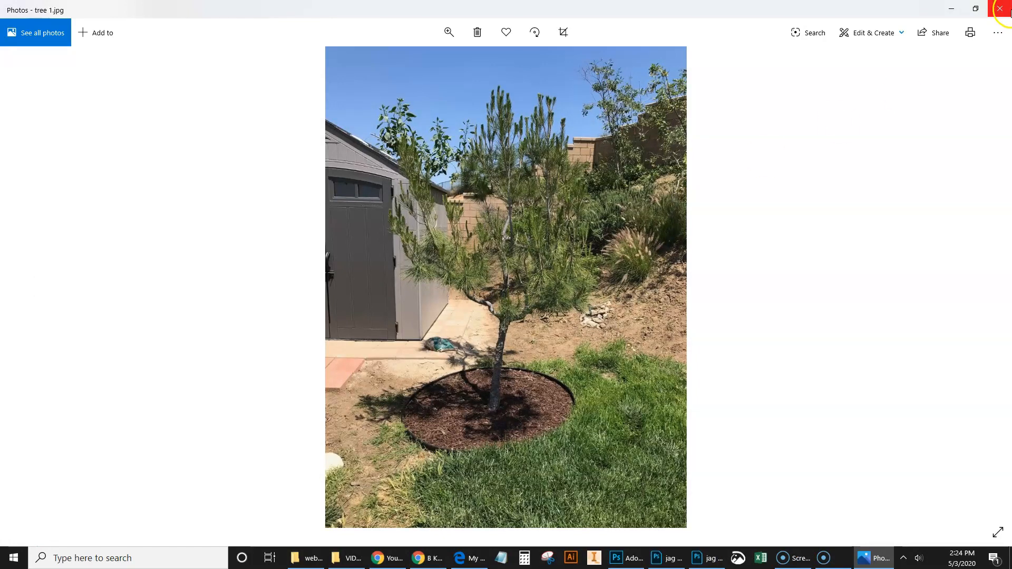
click(999, 9)
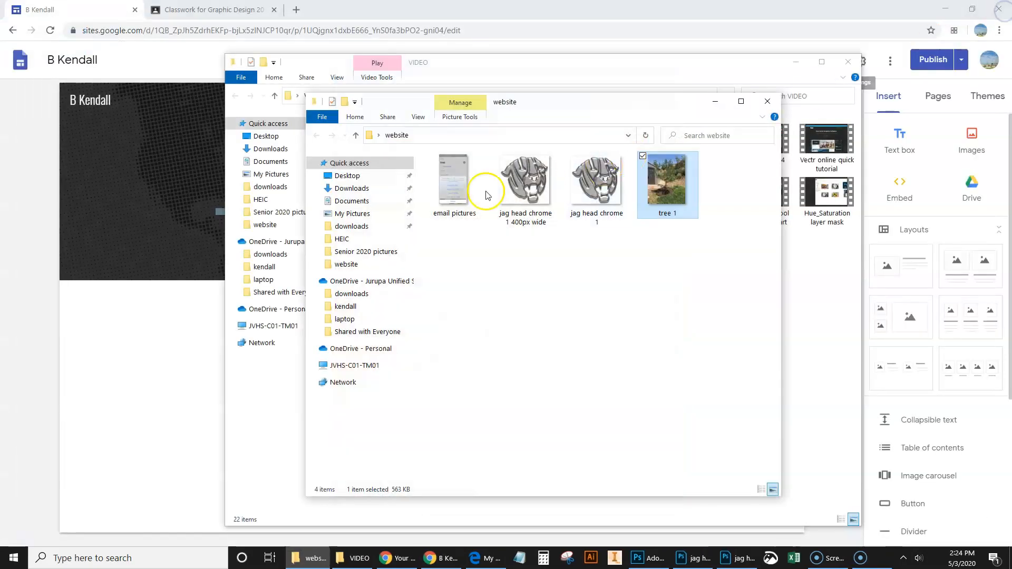
click(462, 191)
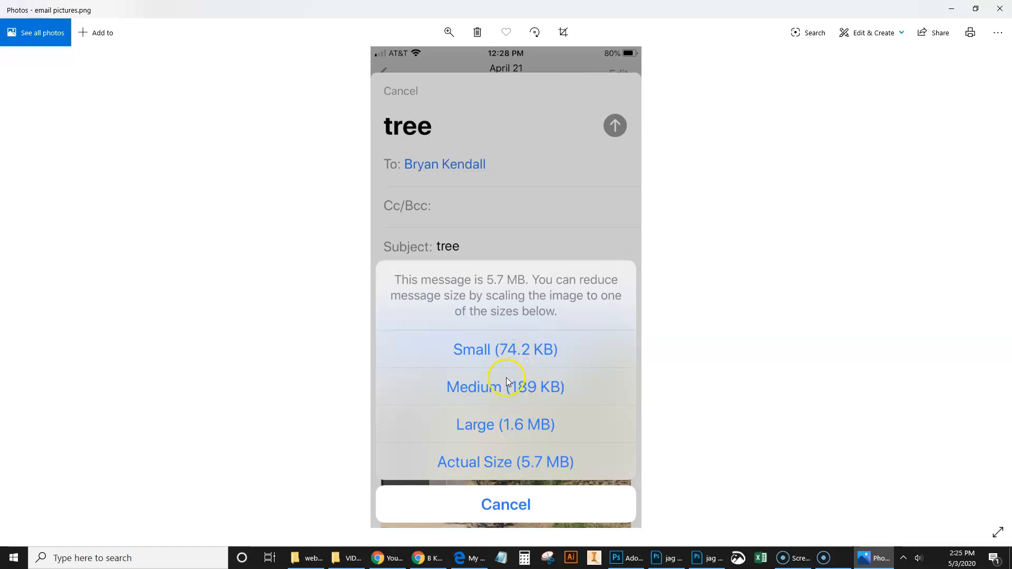
click(999, 9)
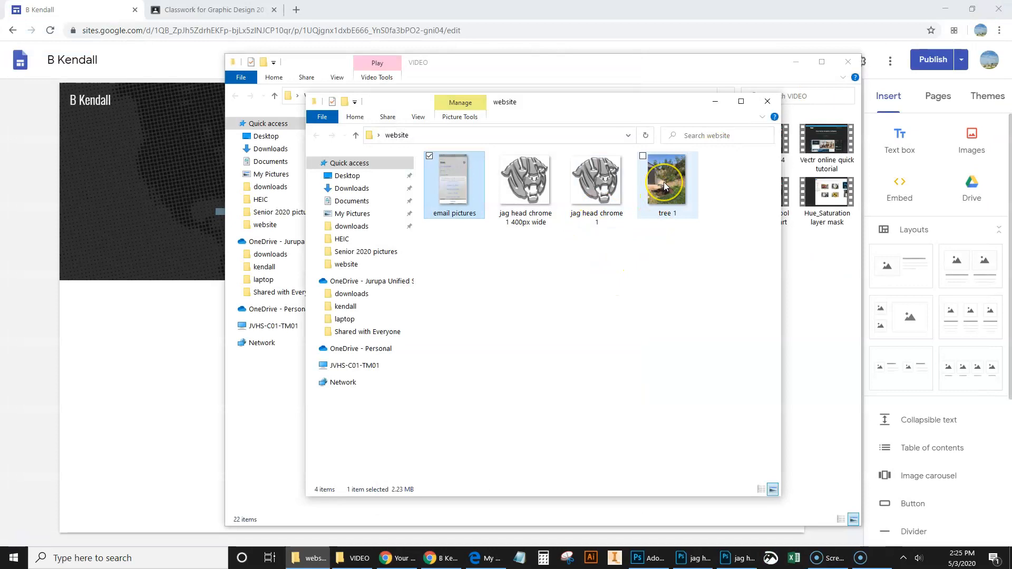
Step: Open "tree 1" from the website folder in Photoshop in its own window and close "jag head chrome 1.png" without saving
drag(663, 182, 589, 439)
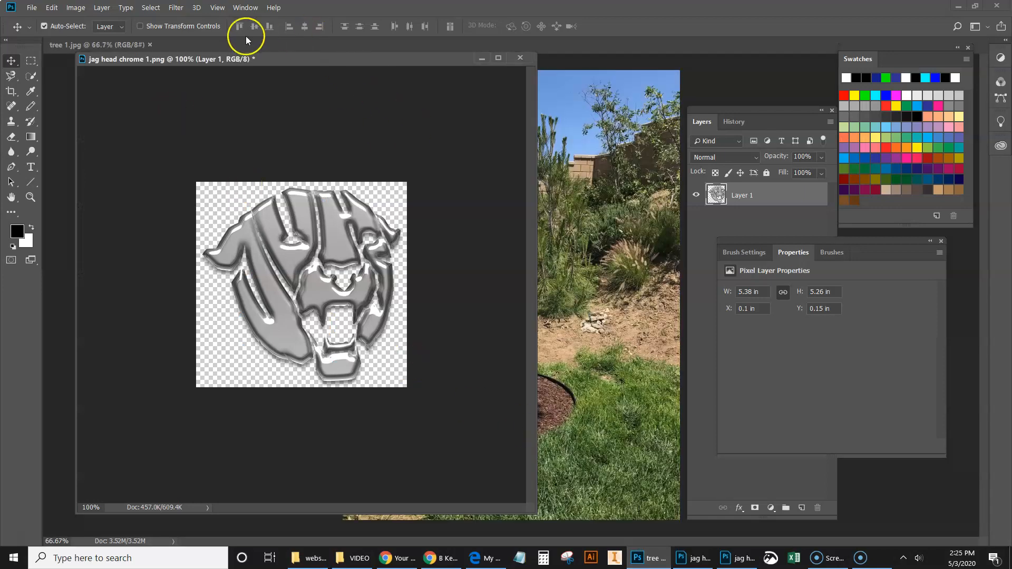
click(520, 58)
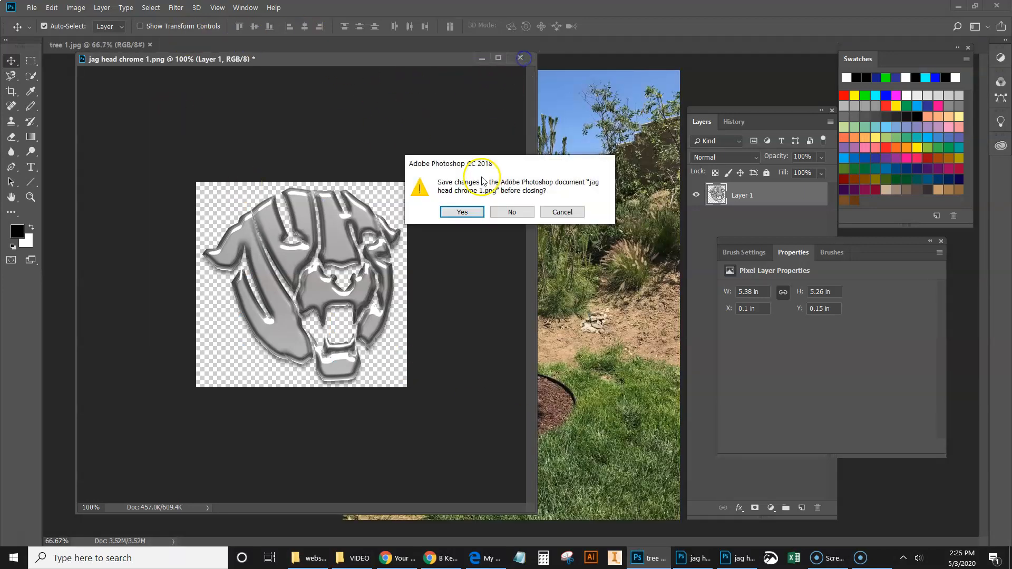
click(512, 210)
drag(128, 46, 136, 55)
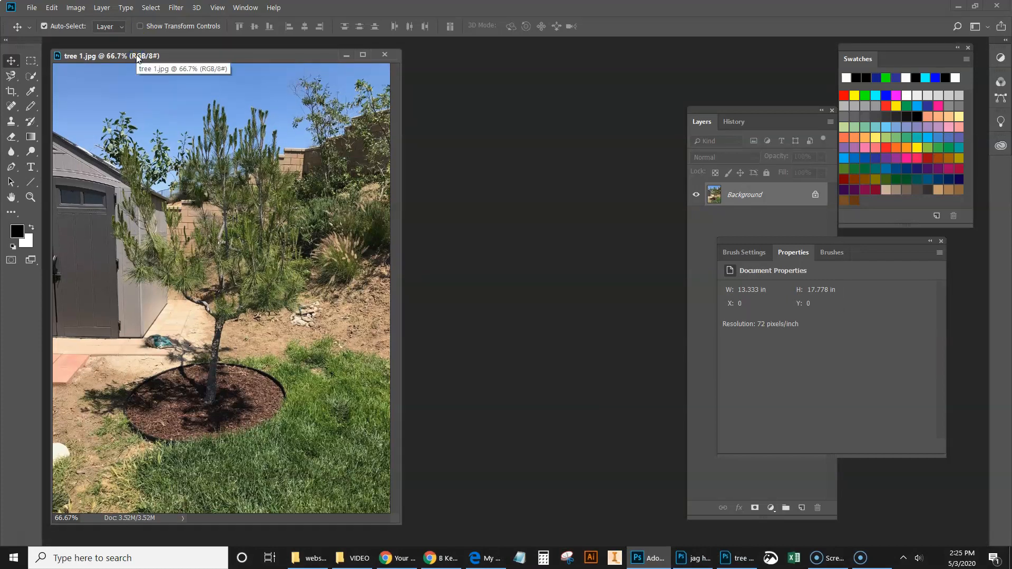
Step: Resize the tree image to 350 pixels wide with proportions kept, and view it at 100%
key(ctrl+alt+i)
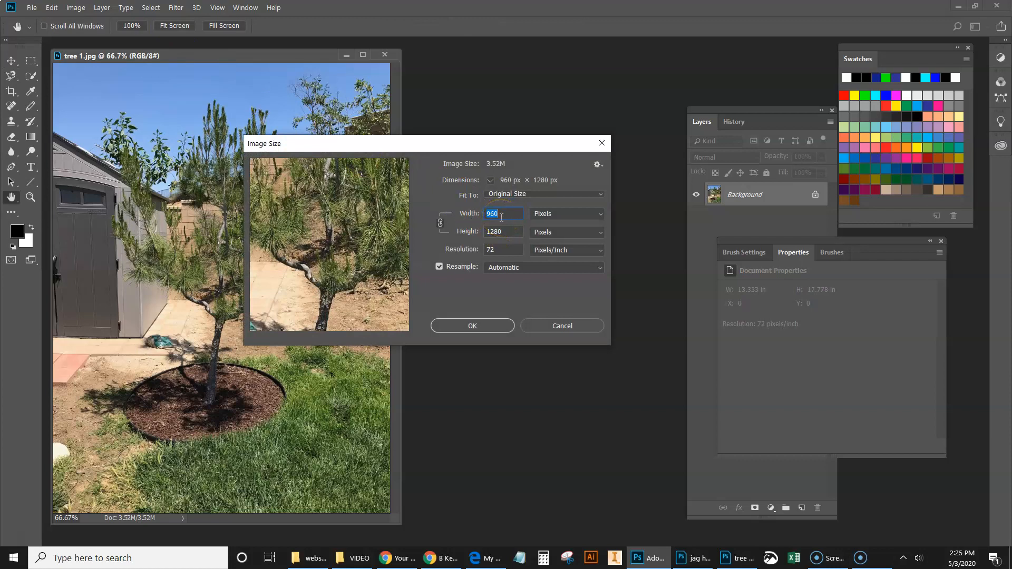
text(350)
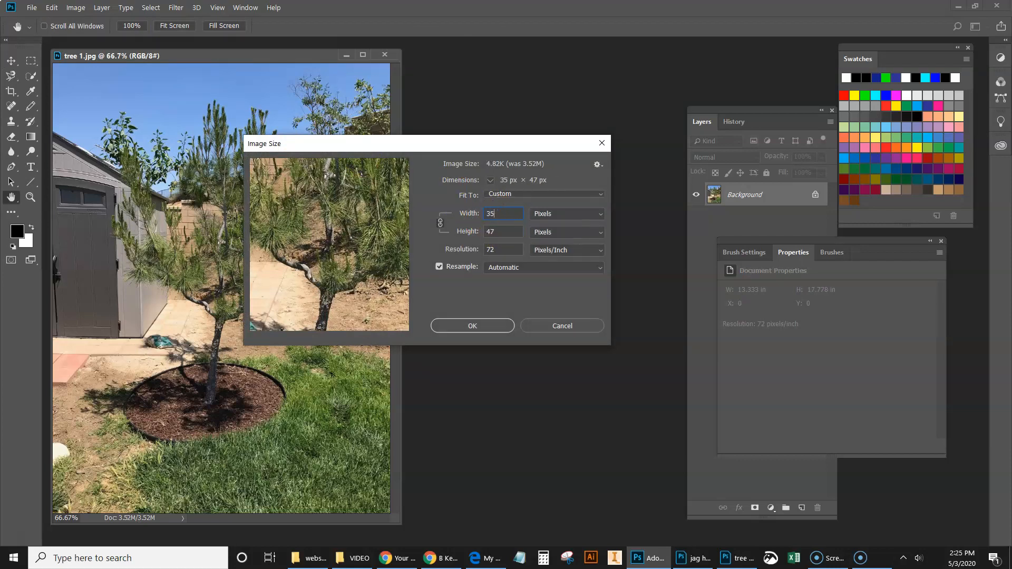
key(Return)
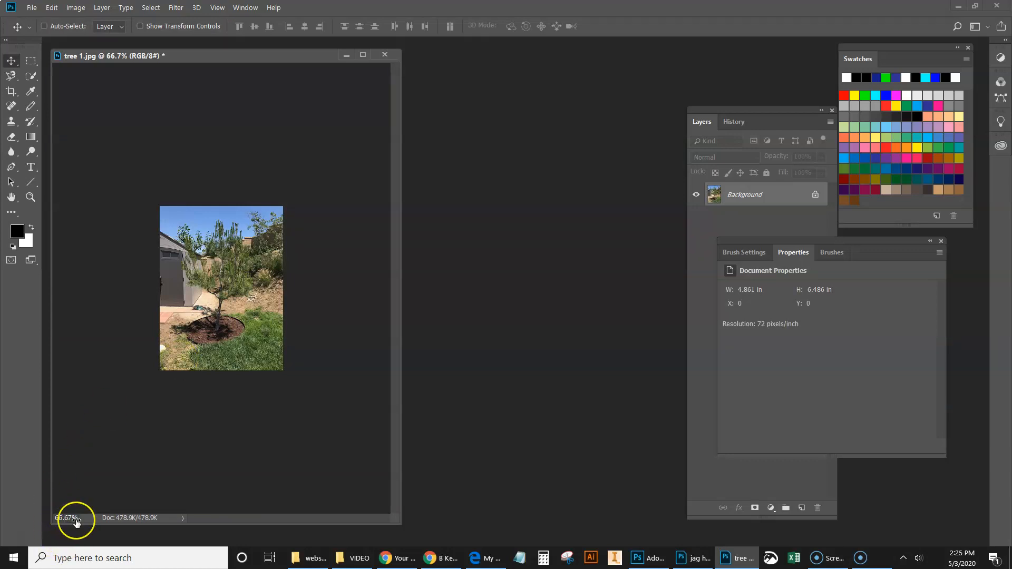
key(ctrl+plus)
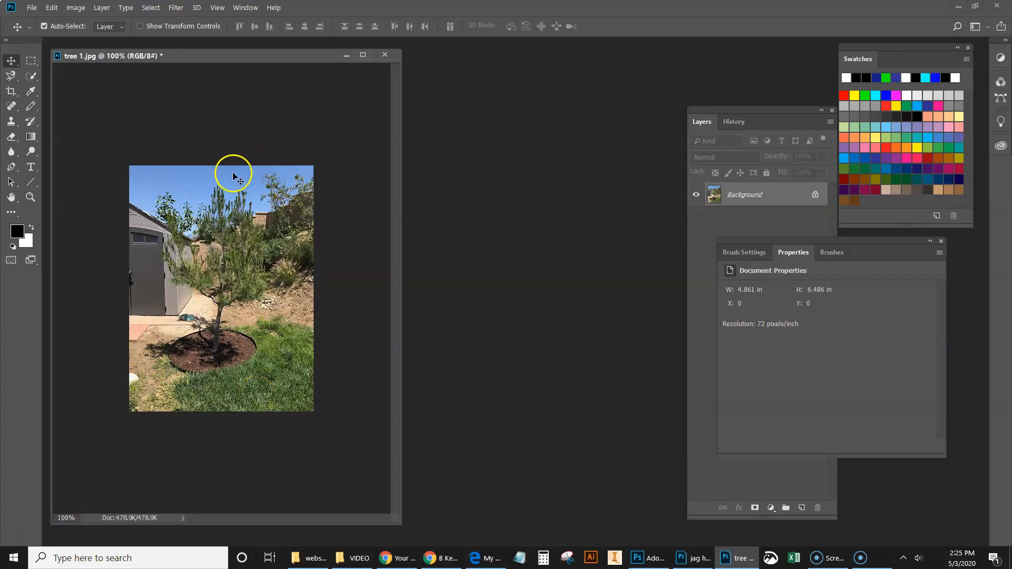
drag(235, 58, 338, 61)
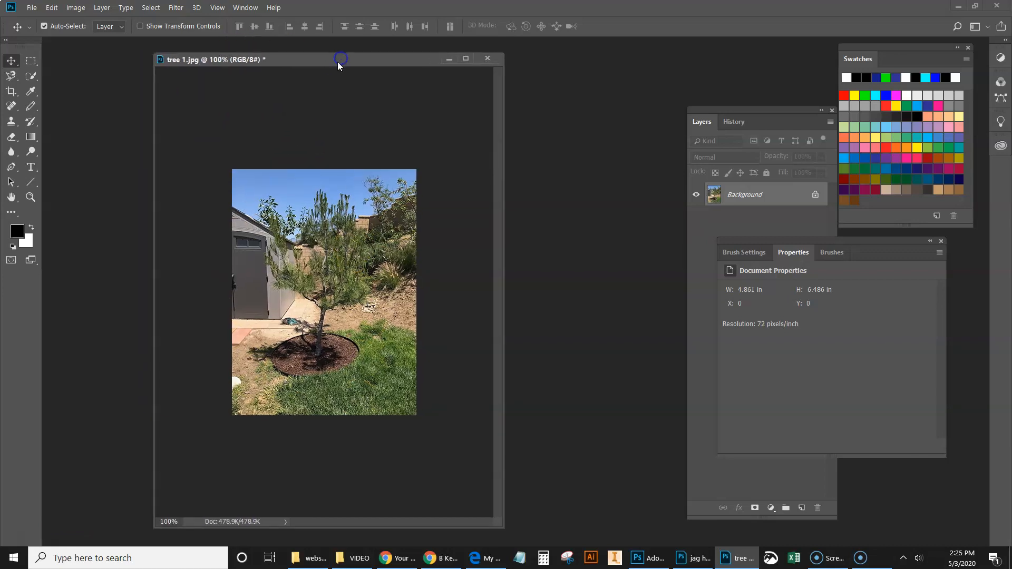
Step: Save the resized tree image as a JPEG named "tree 1 350px wide" in the website folder
click(35, 9)
click(50, 131)
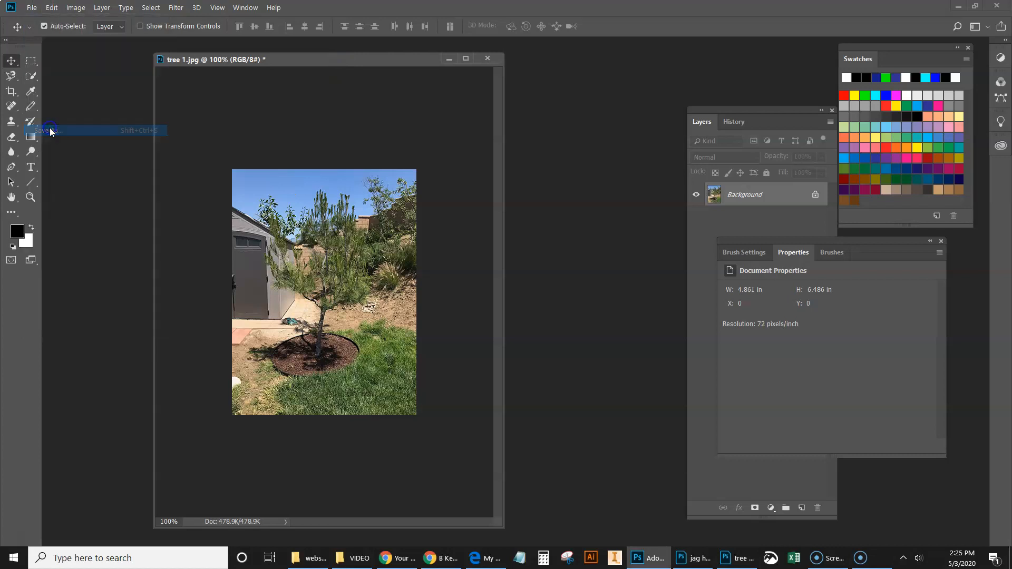
click(367, 354)
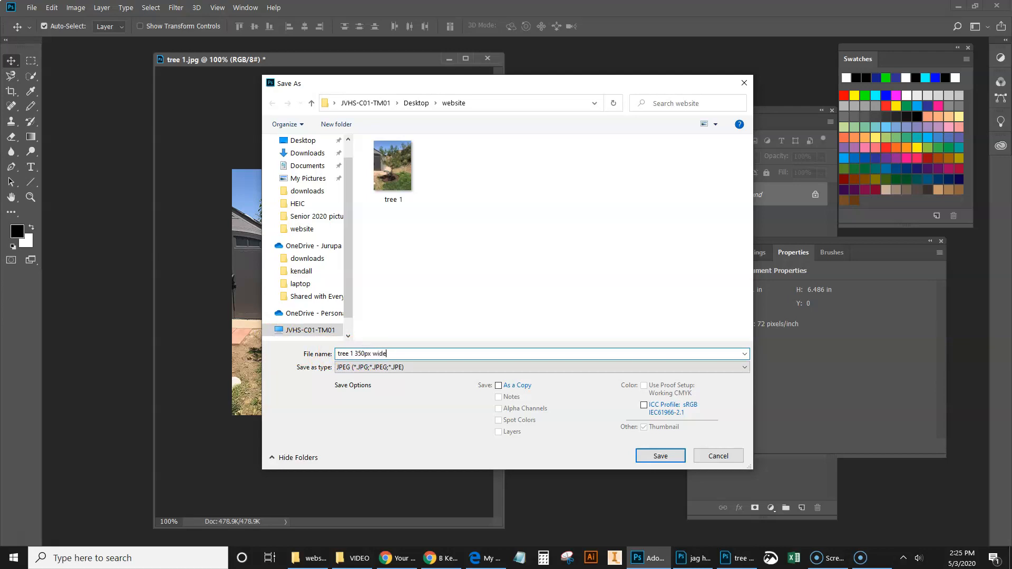
key(Return)
key(Return)
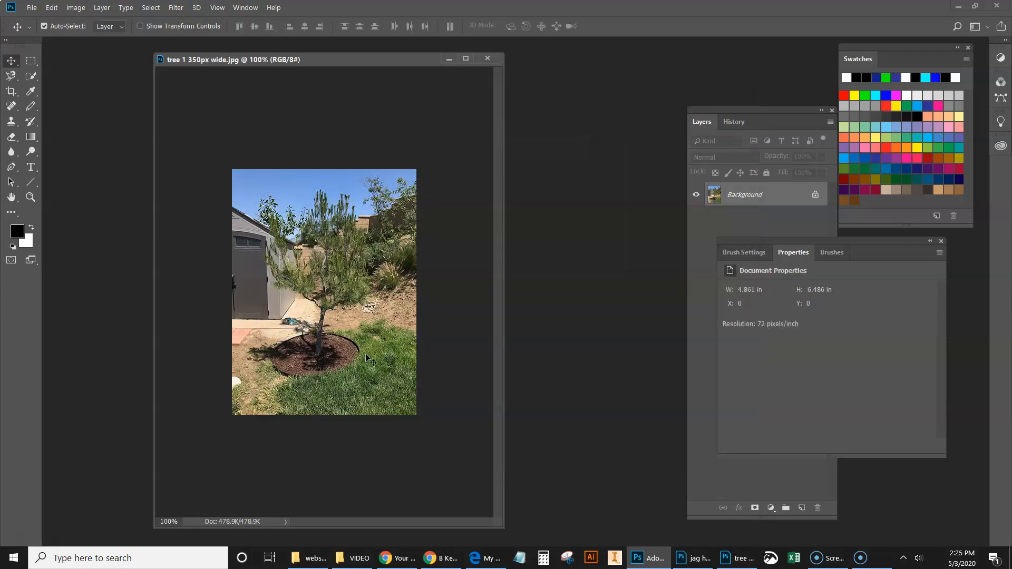
Step: Switch to Google Sites in Chrome and upload the "tree 1 350px wide" image from the website folder onto the Gardening page
click(442, 558)
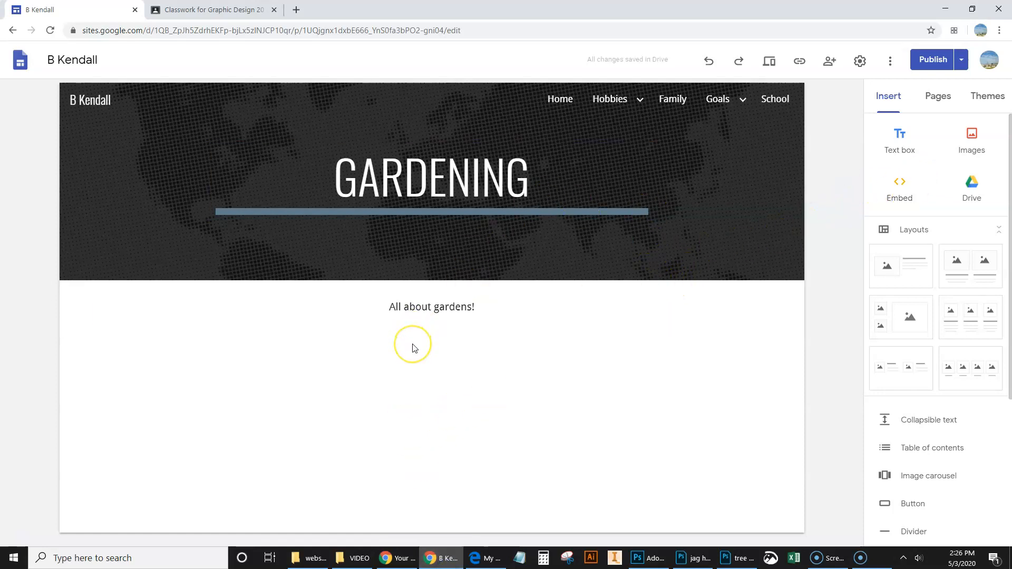
click(978, 148)
click(964, 182)
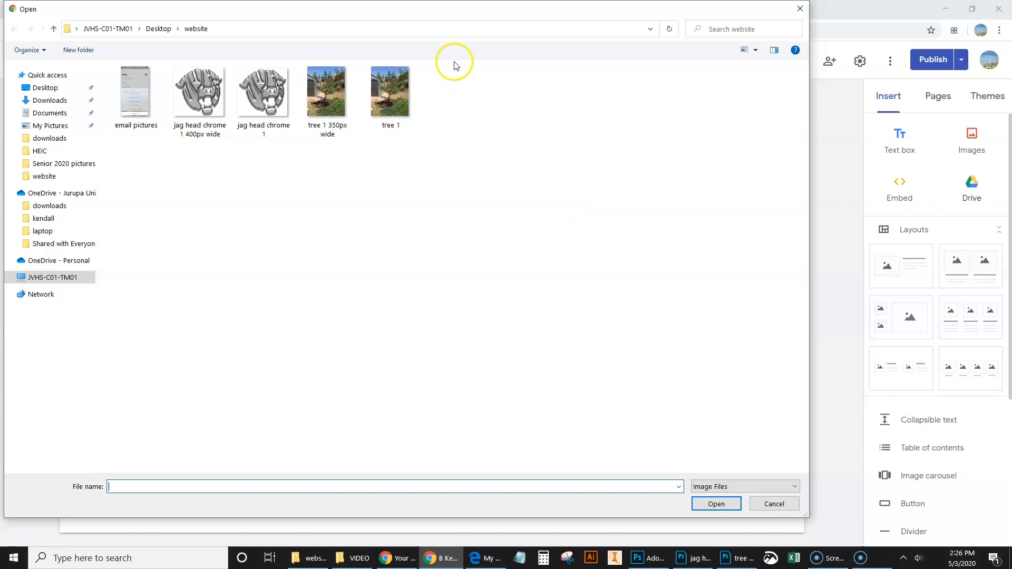
drag(456, 15, 495, 25)
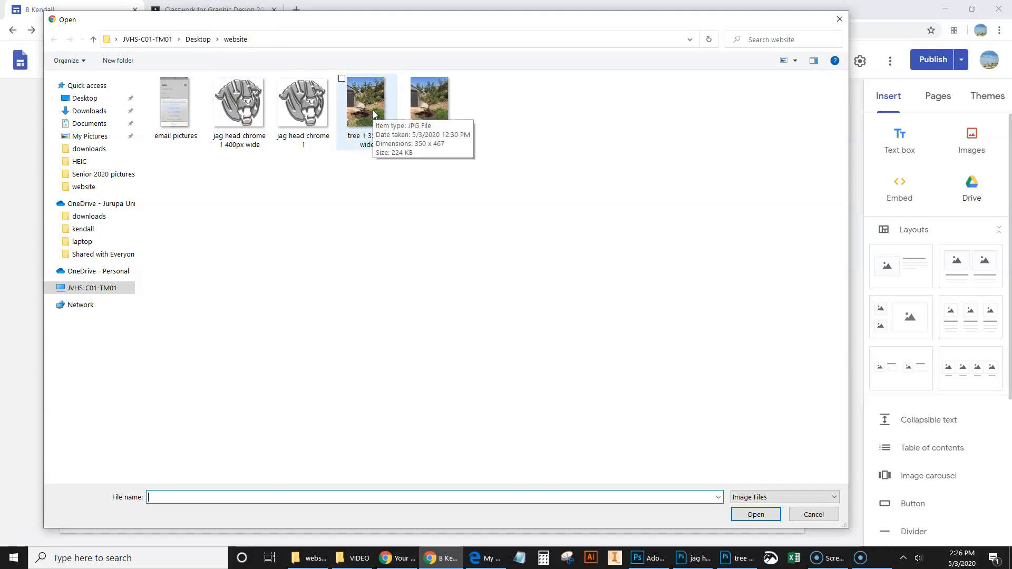
click(364, 138)
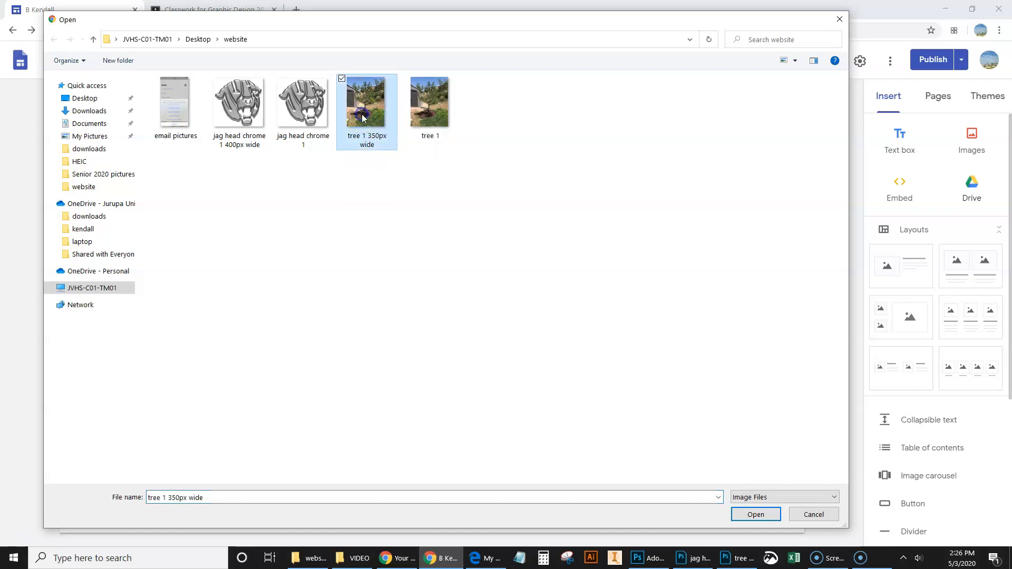
click(755, 515)
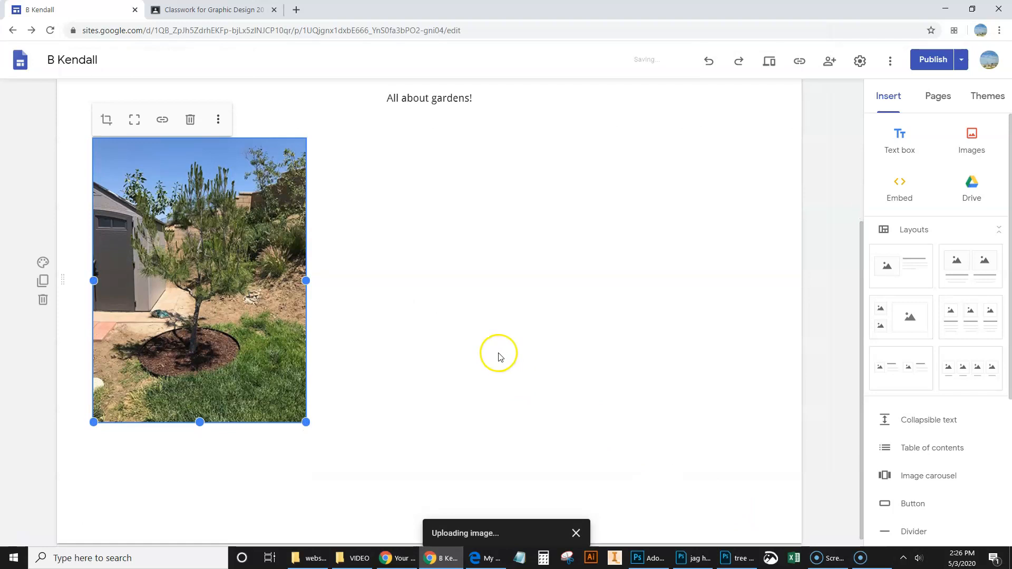
scroll(495, 354, up, 2)
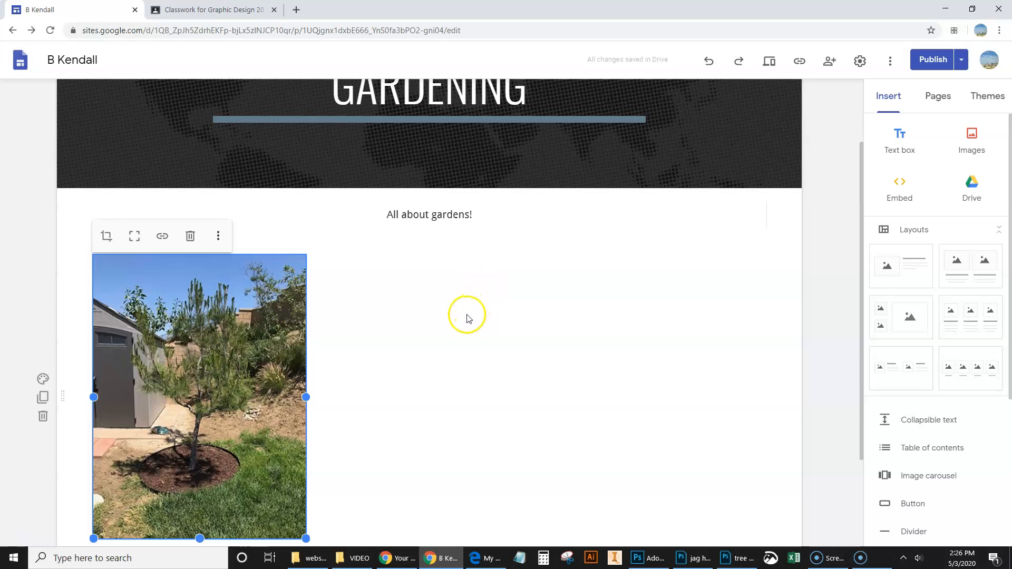
Step: Search for "lowes" in a new browser tab, open the Lowe's website, and copy its address
click(296, 11)
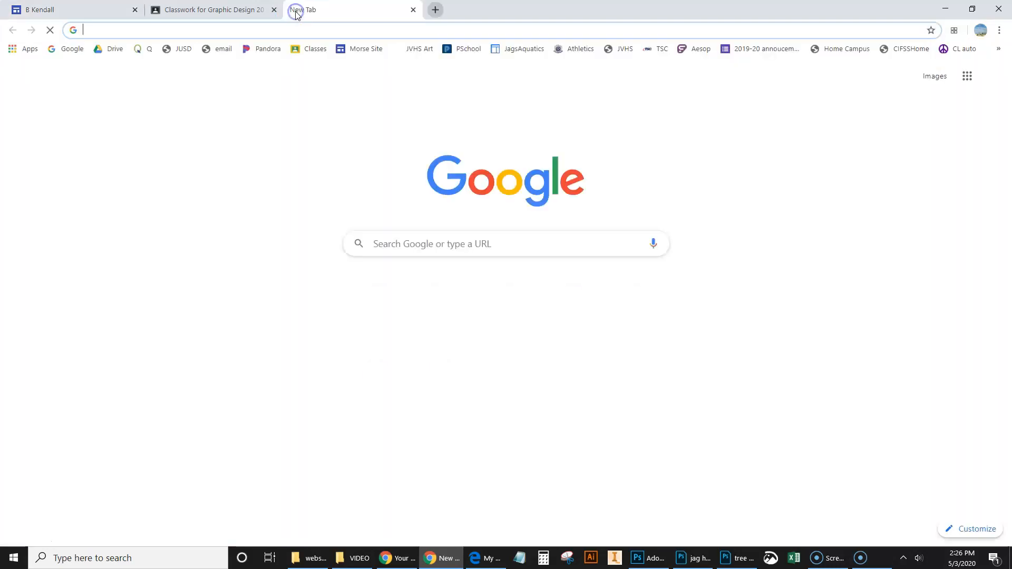
text(lowes)
key(Return)
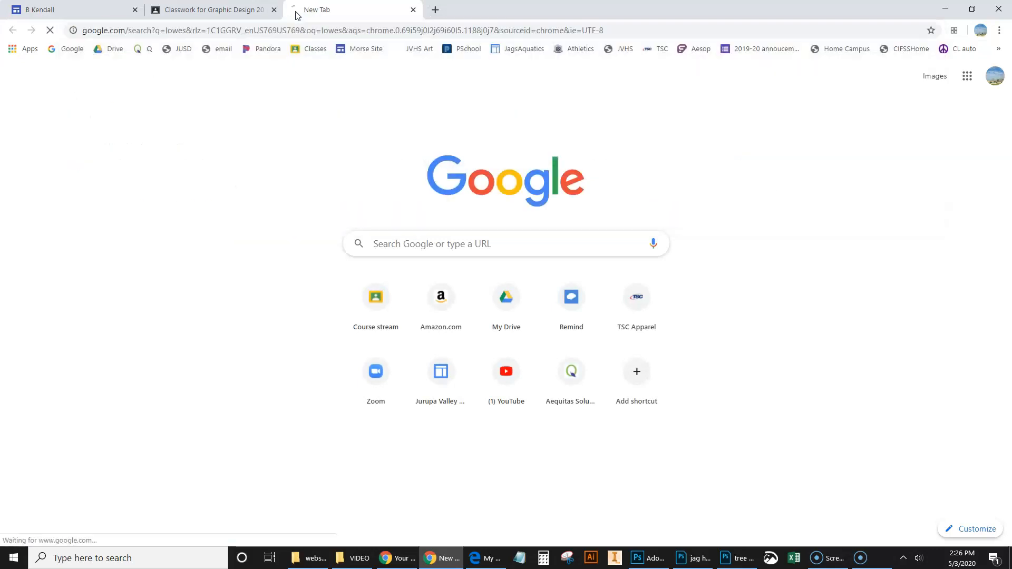
click(149, 174)
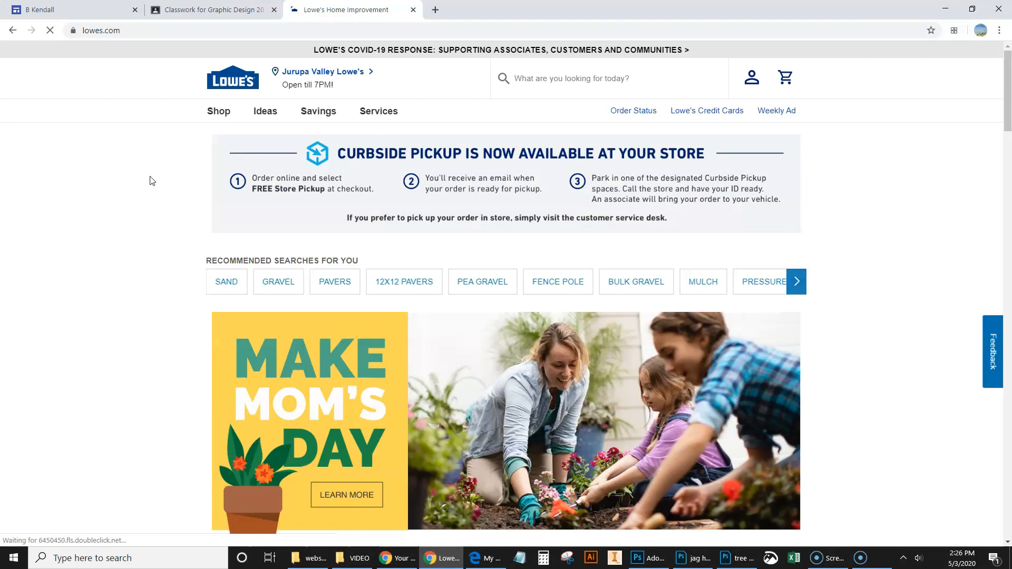
click(121, 32)
key(ctrl+c)
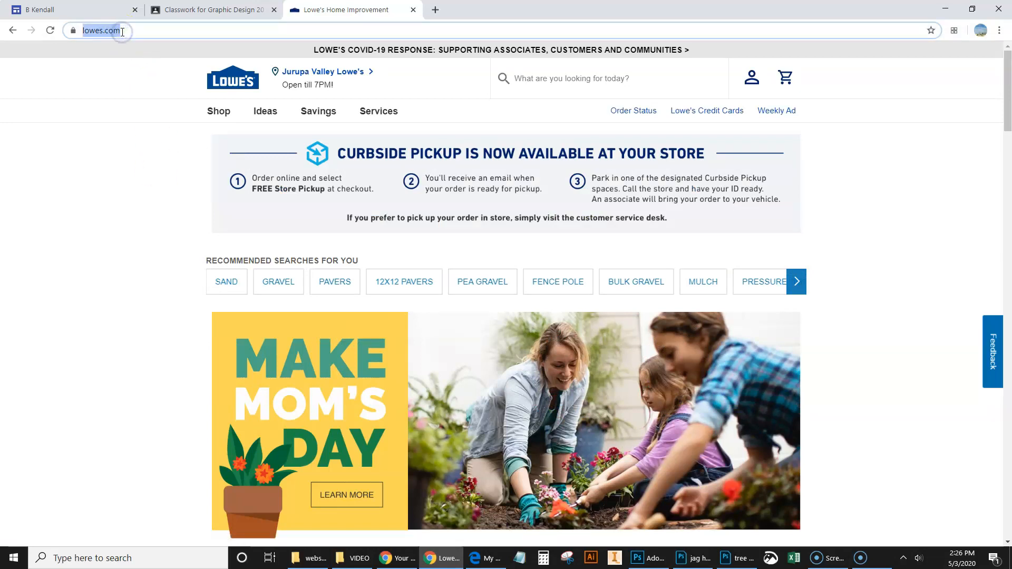
click(102, 10)
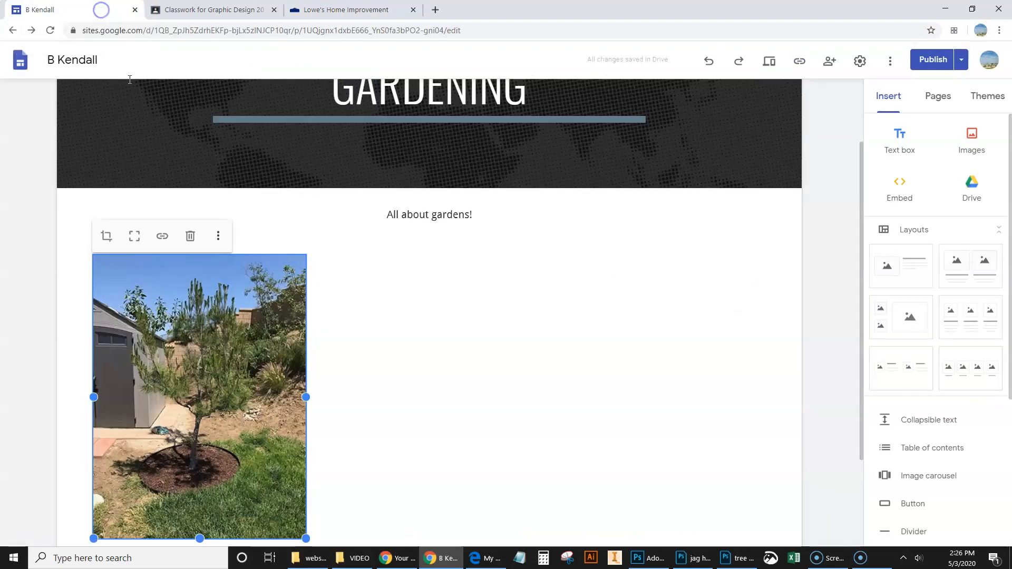
click(164, 240)
click(166, 253)
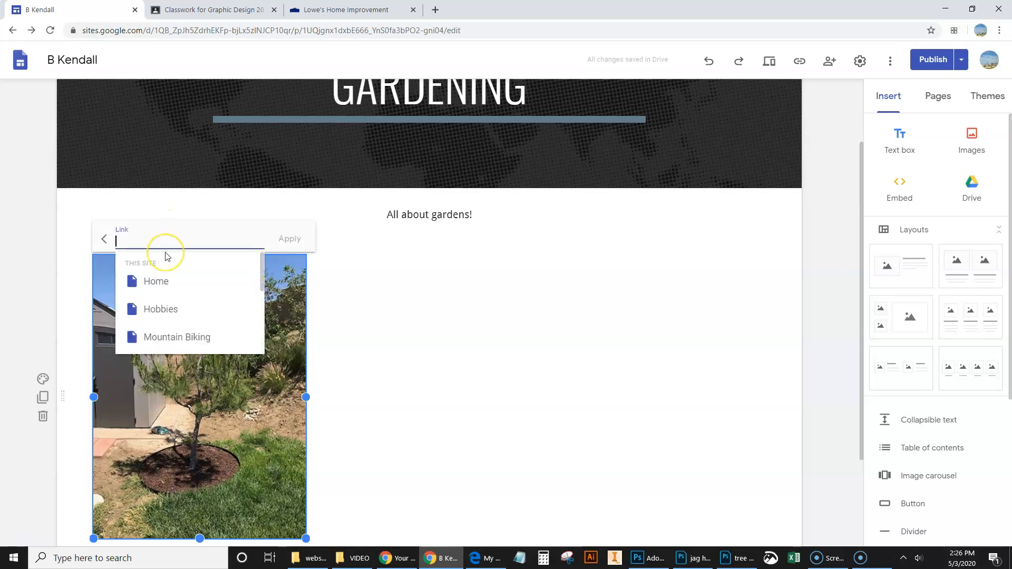
key(ctrl+v)
click(289, 239)
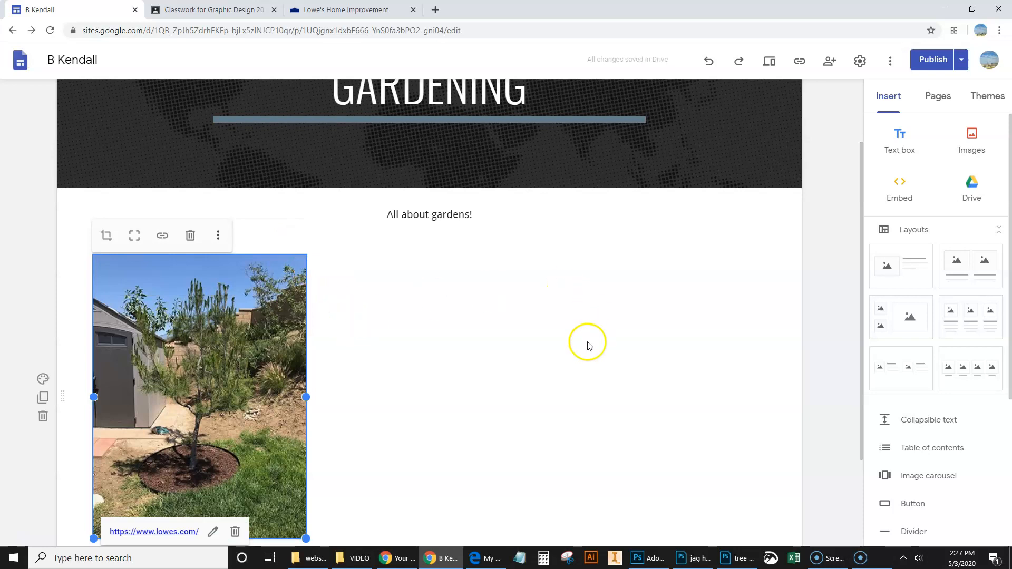
Step: Preview the Gardening page at tablet size and test the tree image's link, closing the opened Lowe's tab and the preview
scroll(589, 346, down, 2)
scroll(429, 400, up, 4)
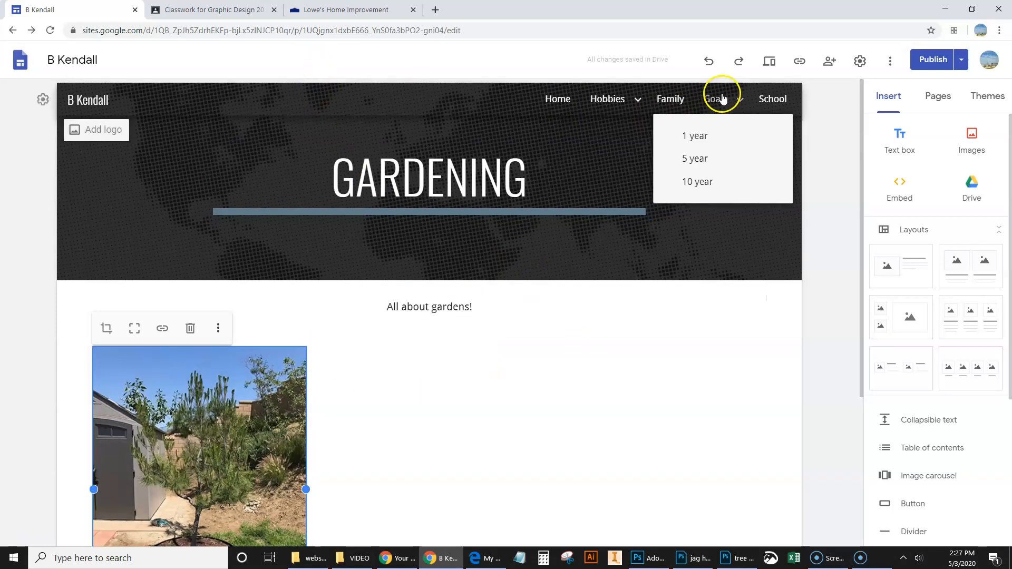
click(769, 62)
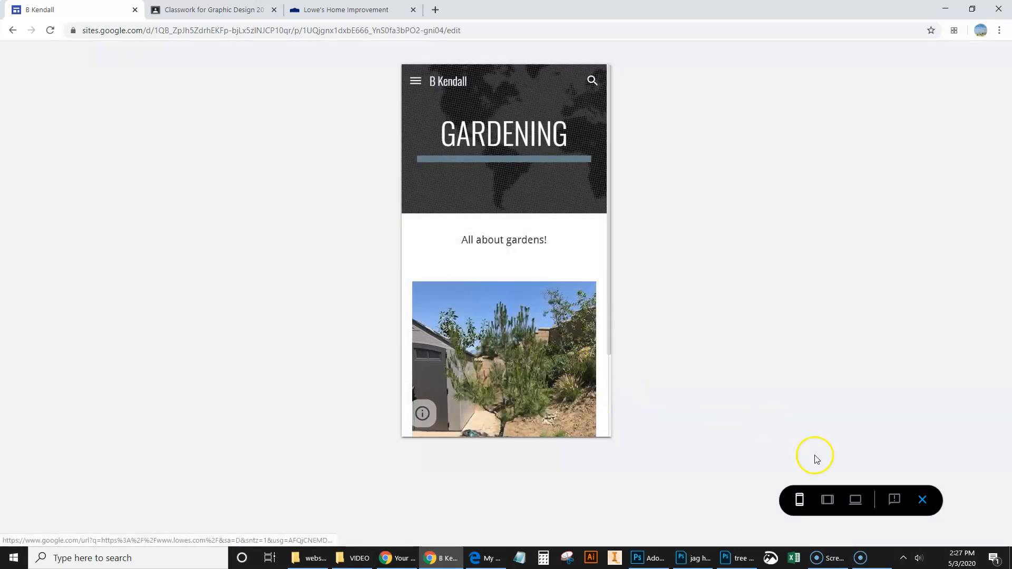
click(828, 500)
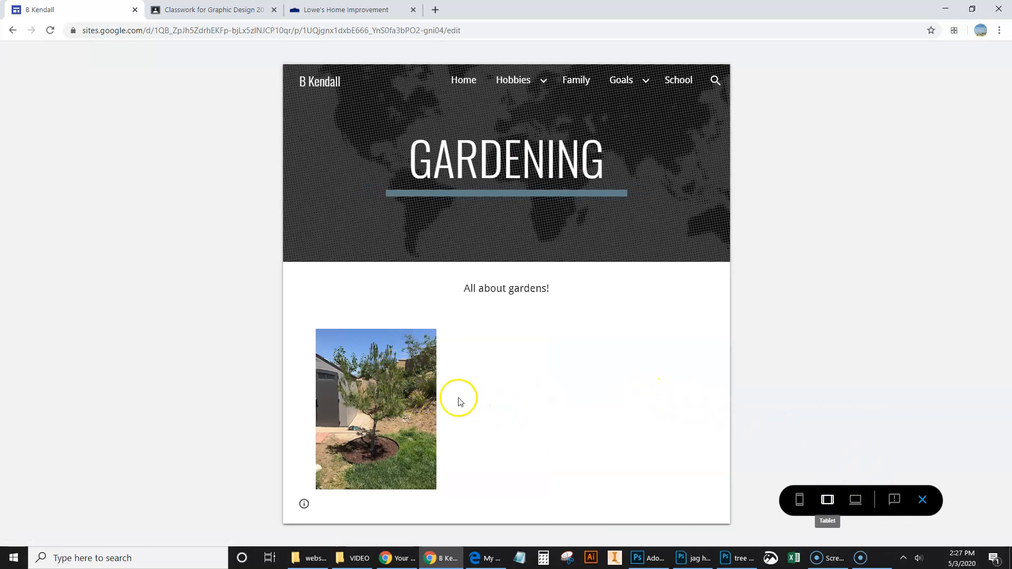
click(422, 382)
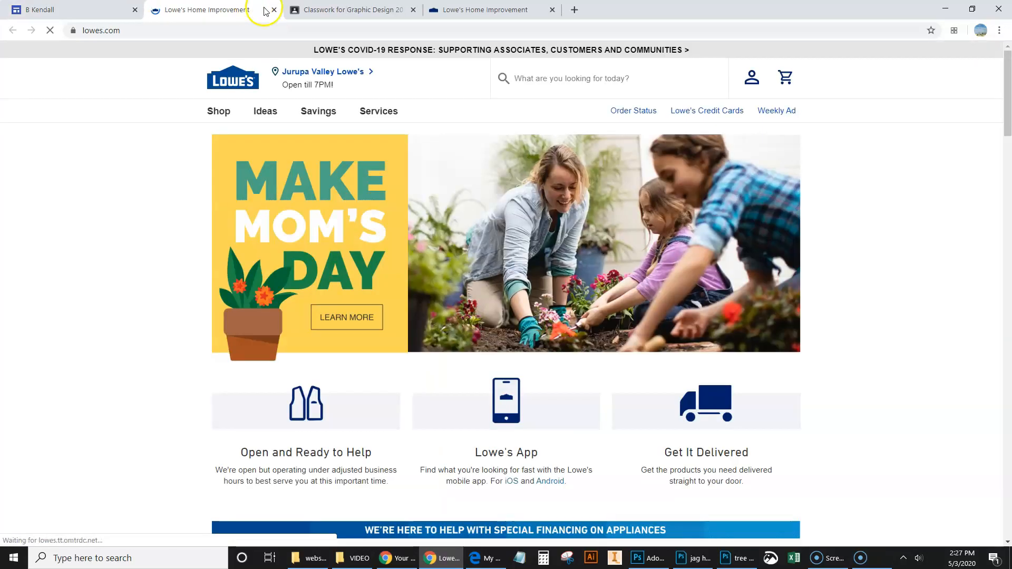
click(274, 9)
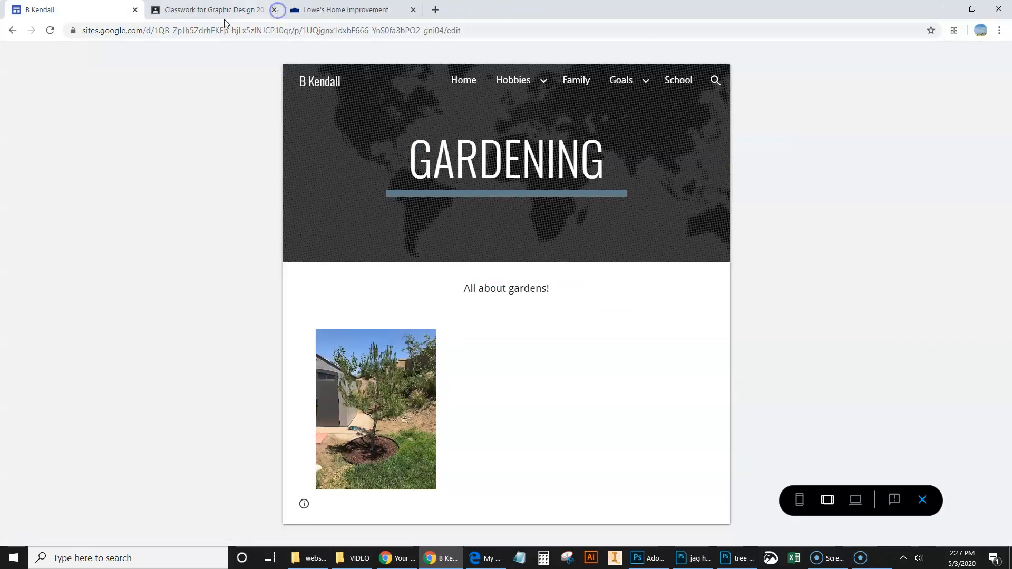
click(88, 12)
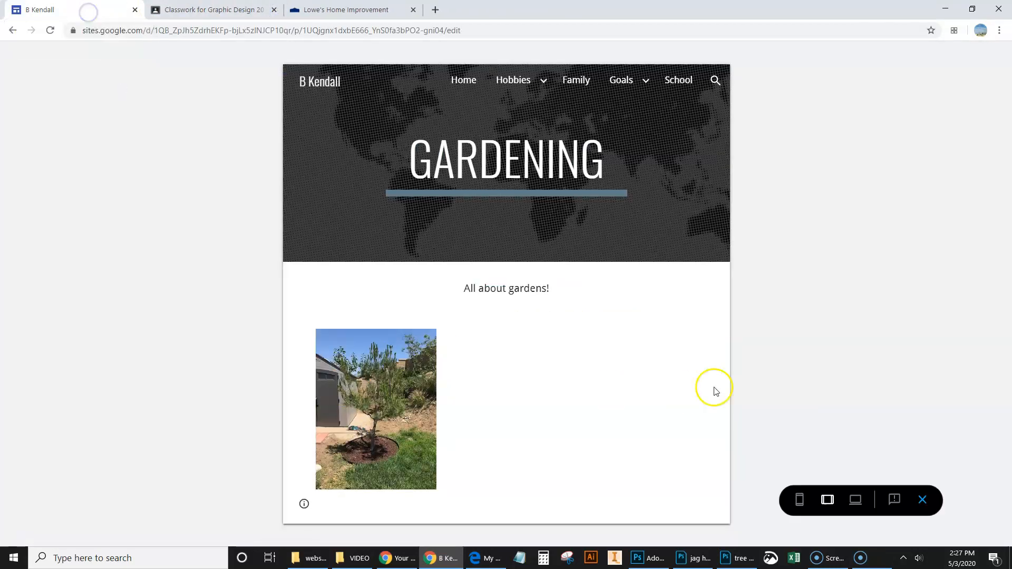
click(923, 501)
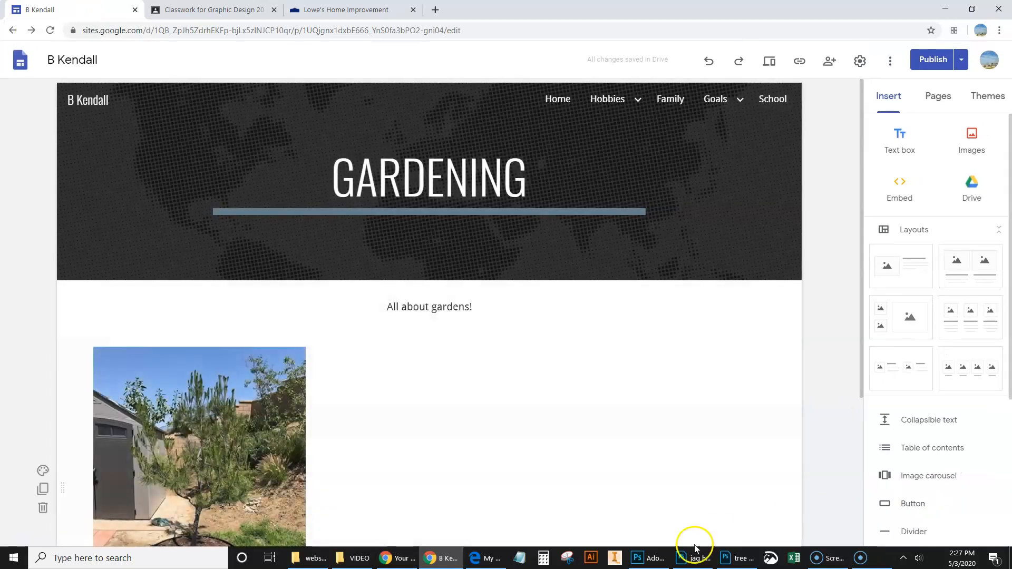
Step: Look over the Gardening page and open the site's Home page
scroll(681, 426, down, 1)
scroll(681, 425, down, 3)
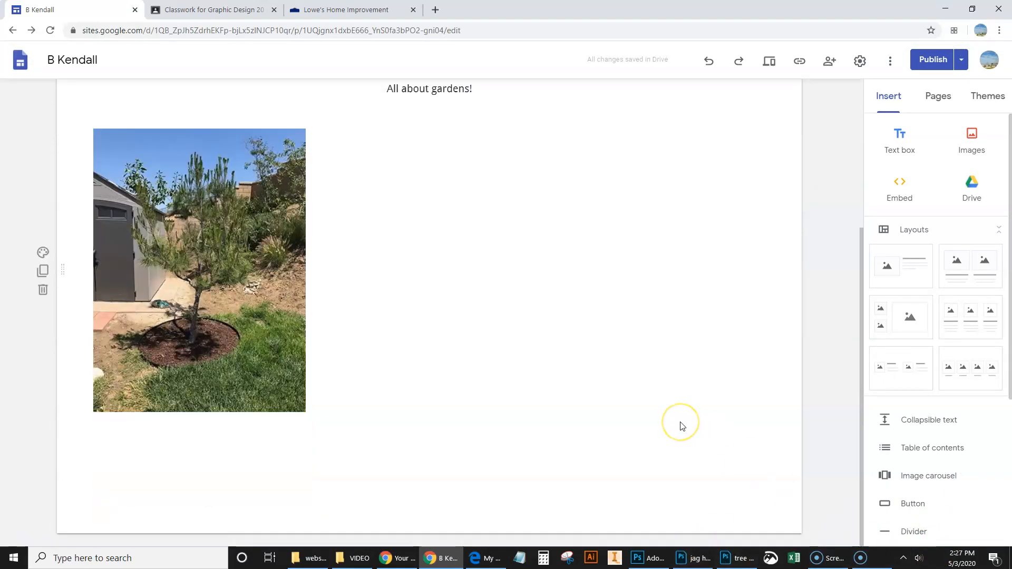
scroll(680, 424, up, 2)
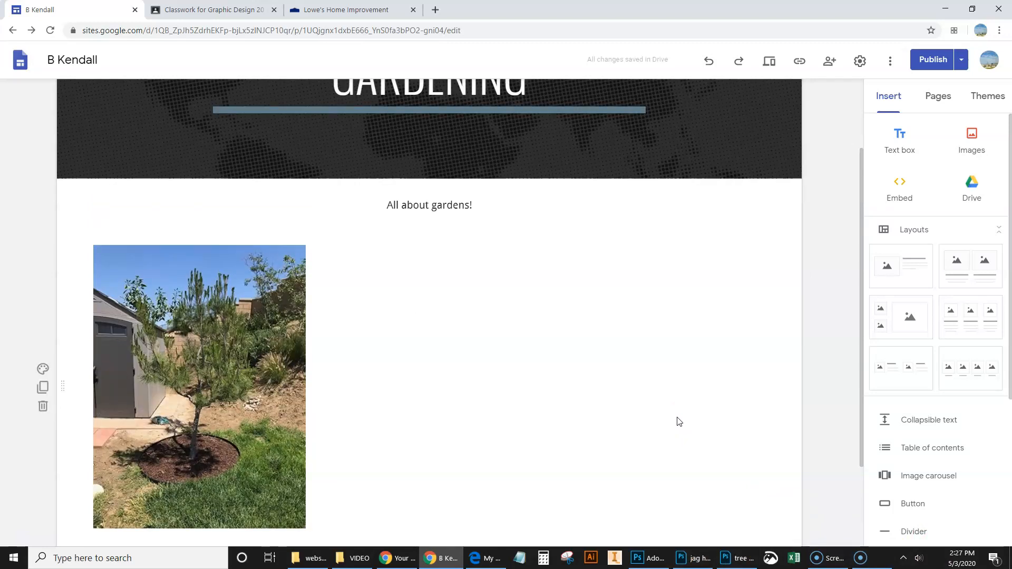
scroll(690, 395, up, 2)
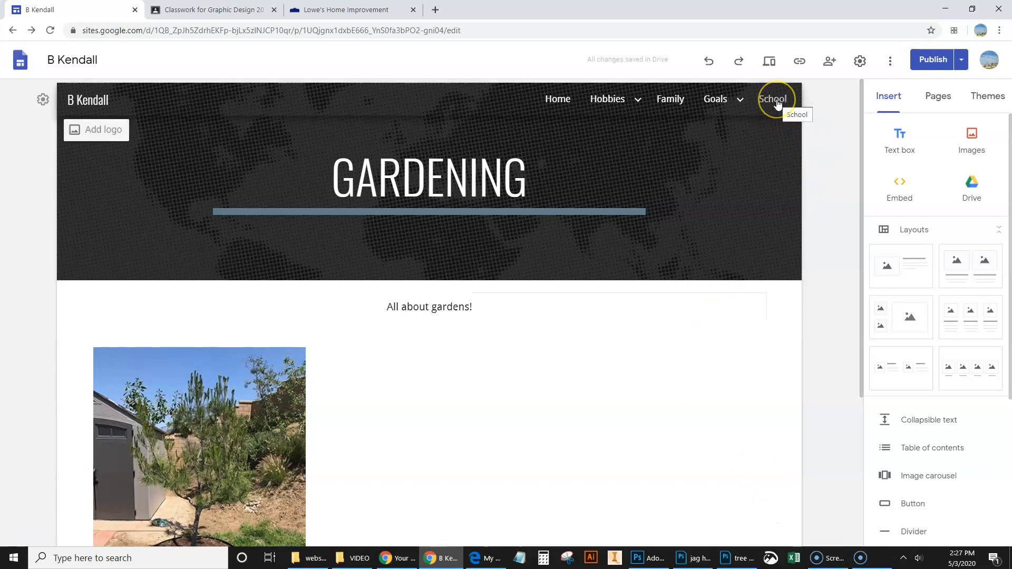
click(557, 102)
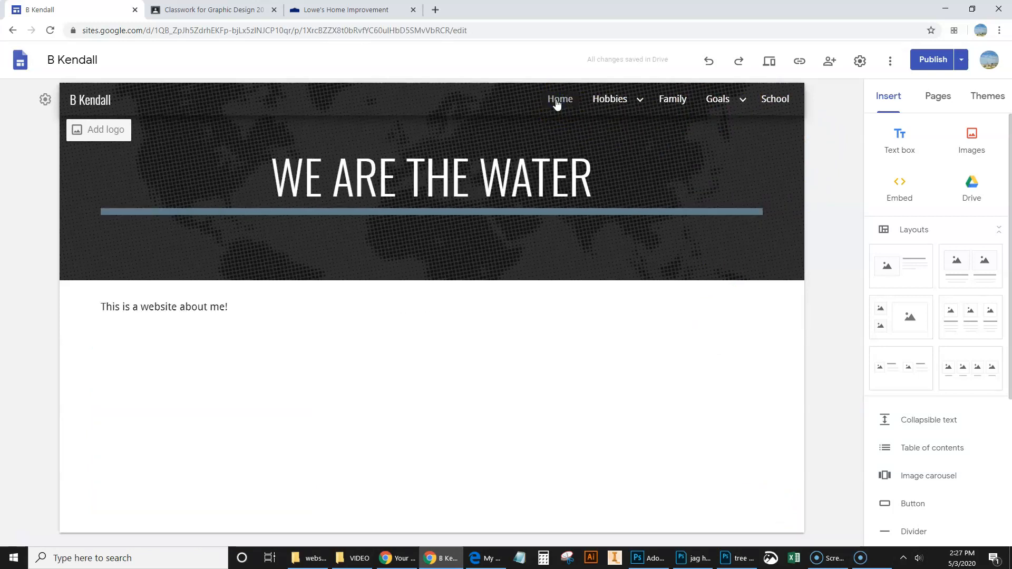